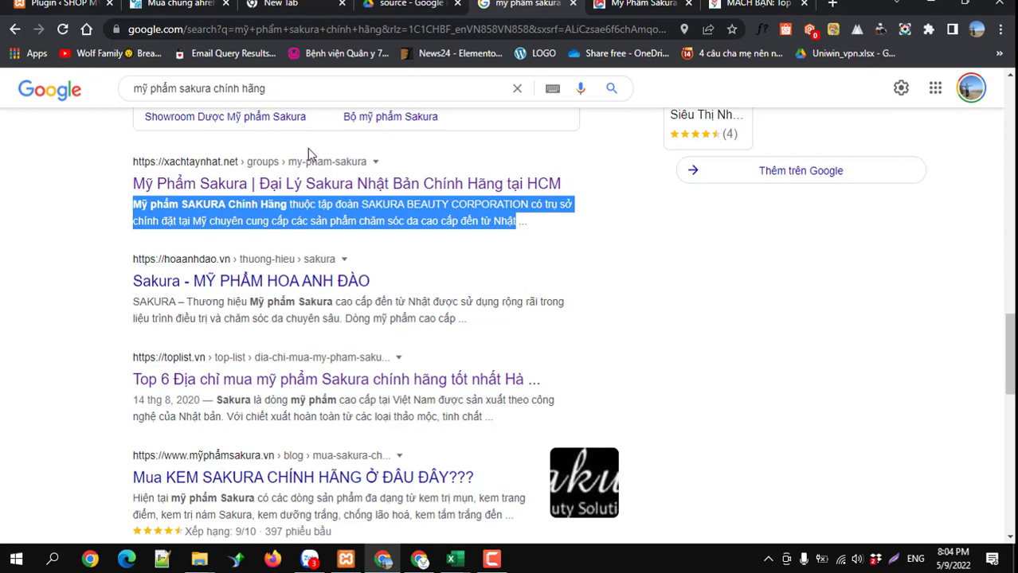
# Examine the Sakura cosmetics article on xachtaynhat.net, from its introduction through its section headings and images to the product list.
pyautogui.click(617, 7)
pyautogui.scroll(-5, 301, 273)
pyautogui.scroll(3, 301, 273)
pyautogui.scroll(-2, 301, 272)
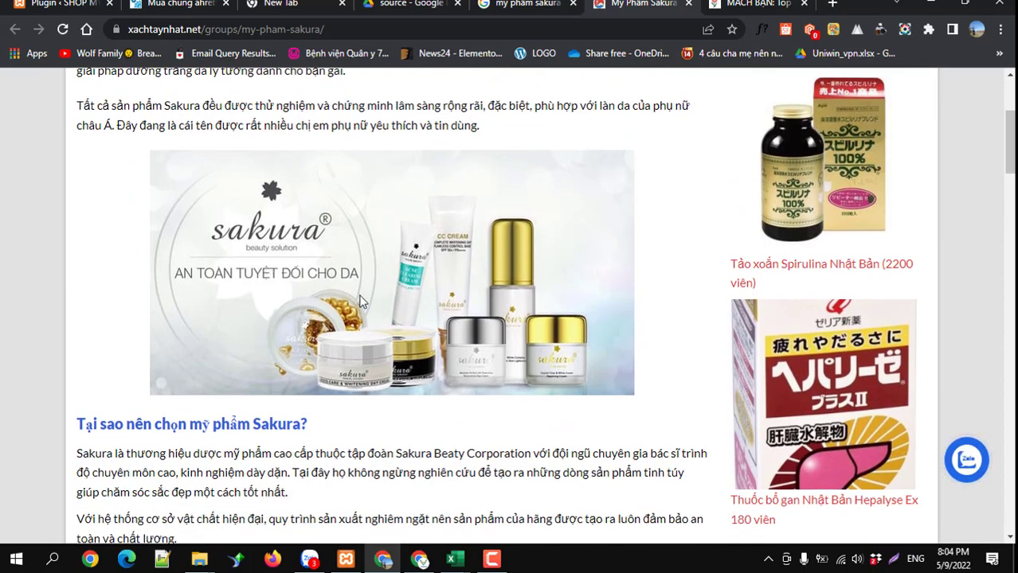
pyautogui.scroll(-8, 362, 299)
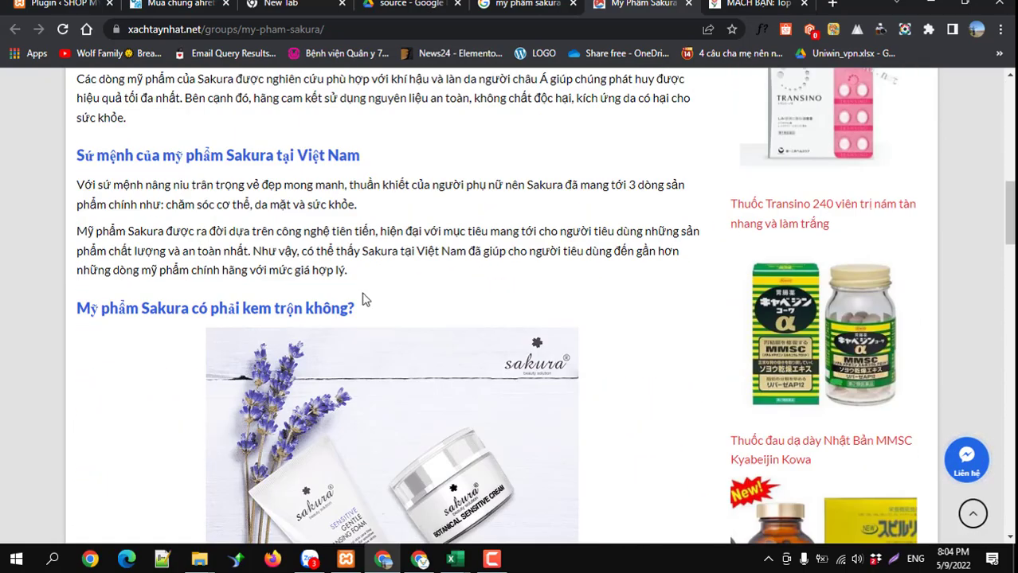
pyautogui.scroll(-9, 358, 316)
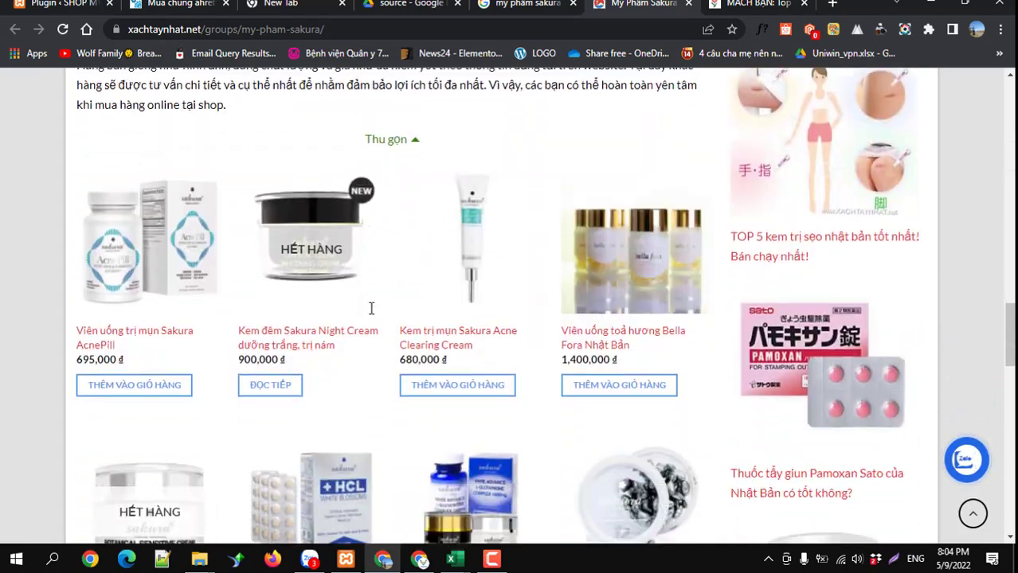
pyautogui.scroll(4, 372, 314)
pyautogui.scroll(12, 370, 314)
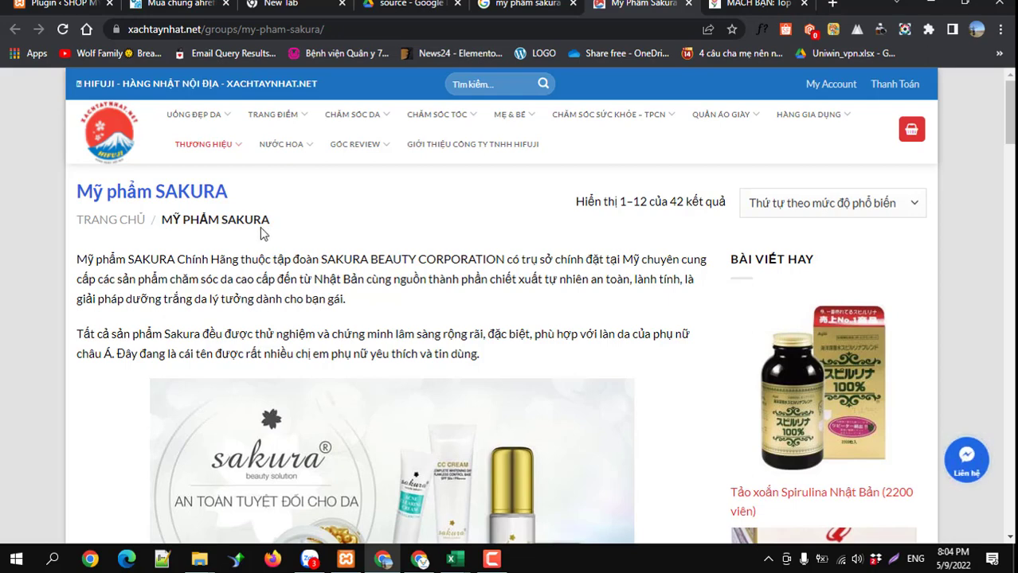
# Start a new blog post in the WordPress admin of the SHOP MỸ PHẨM site.
pyautogui.click(62, 5)
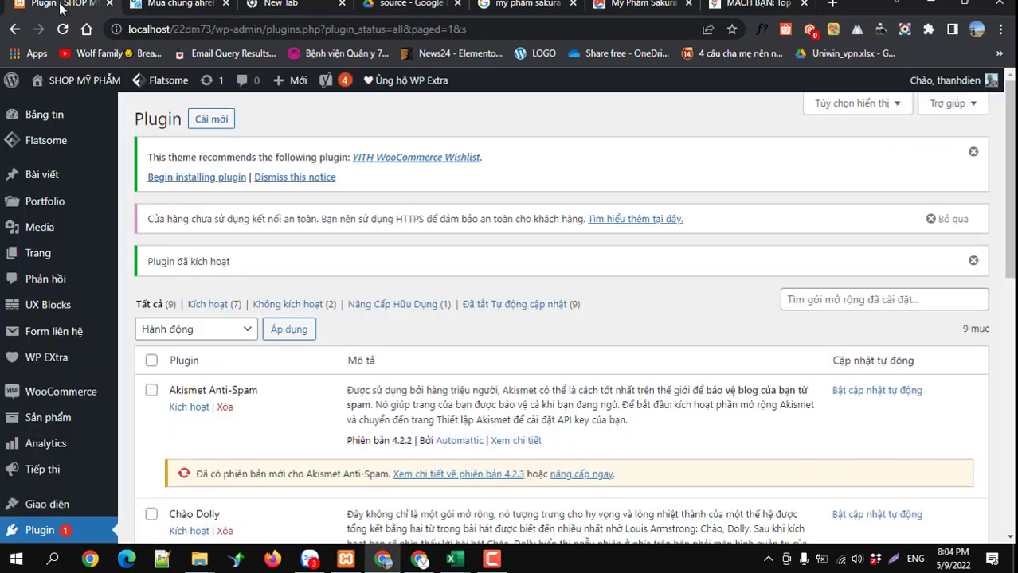
pyautogui.moveTo(40, 177)
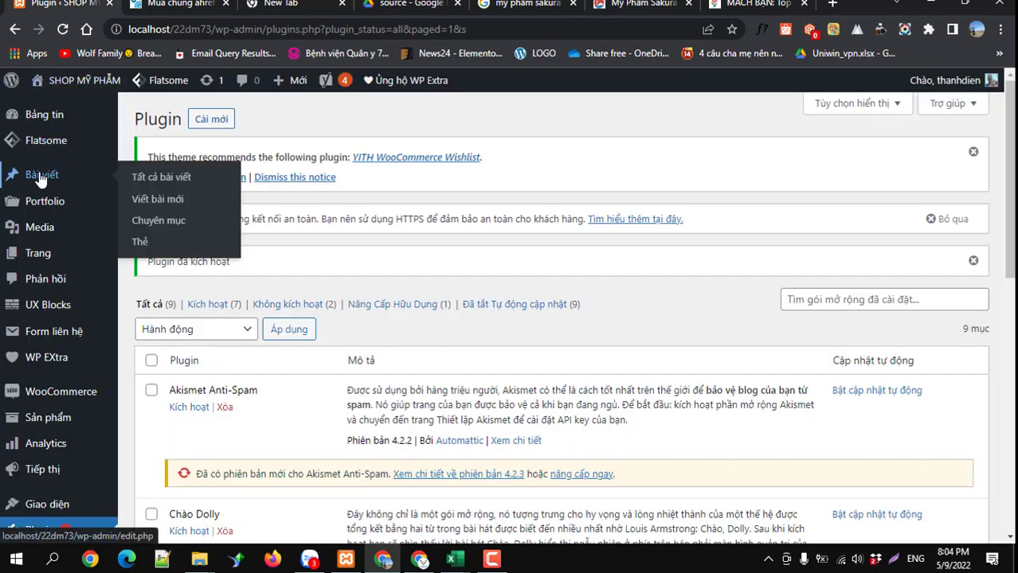
pyautogui.click(160, 205)
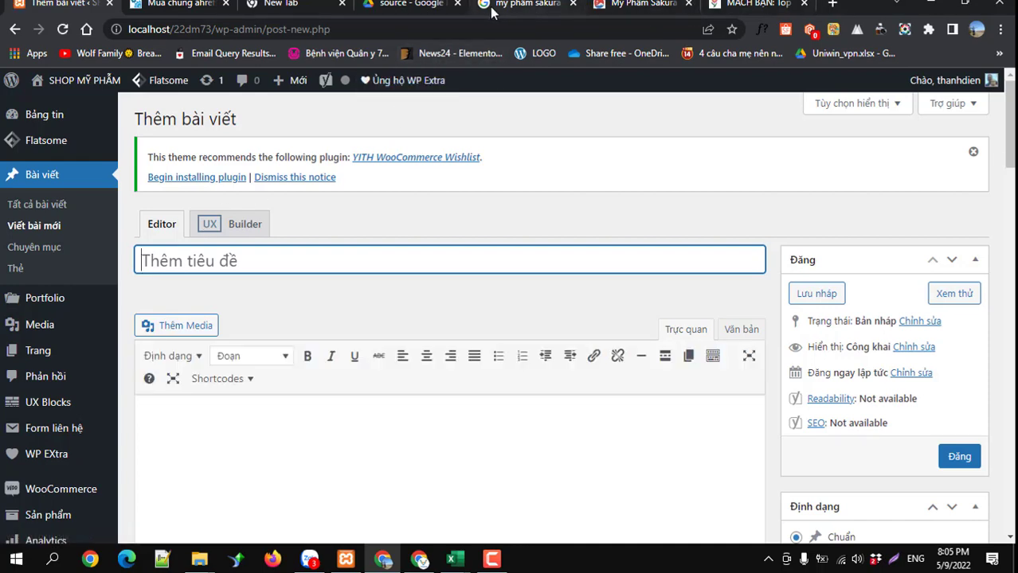
# Copy the Google search phrase "mỹ phẩm sakura chính hãng" and paste it as the new post's title.
pyautogui.click(637, 4)
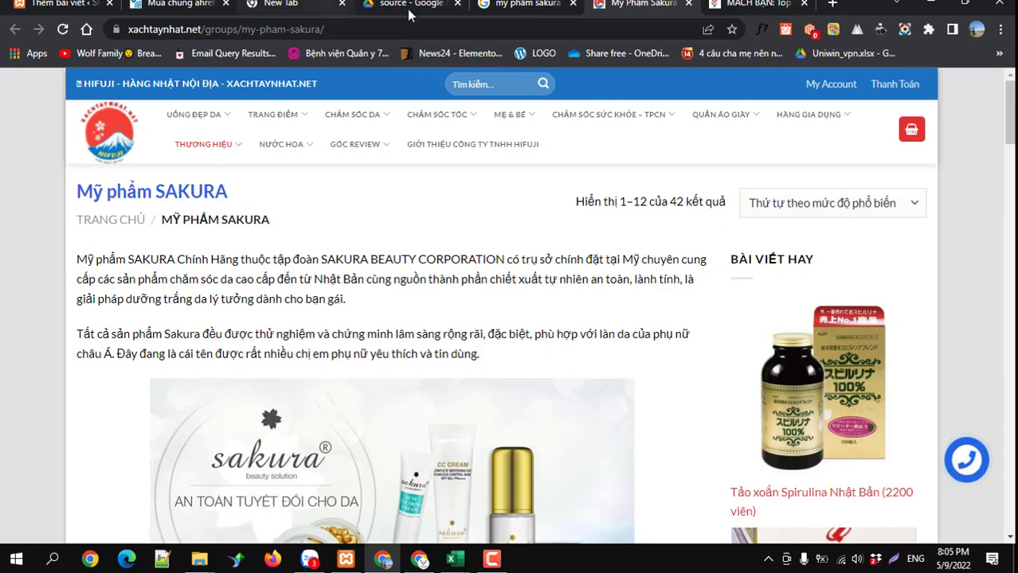
pyautogui.click(505, 4)
pyautogui.scroll(10, 347, 164)
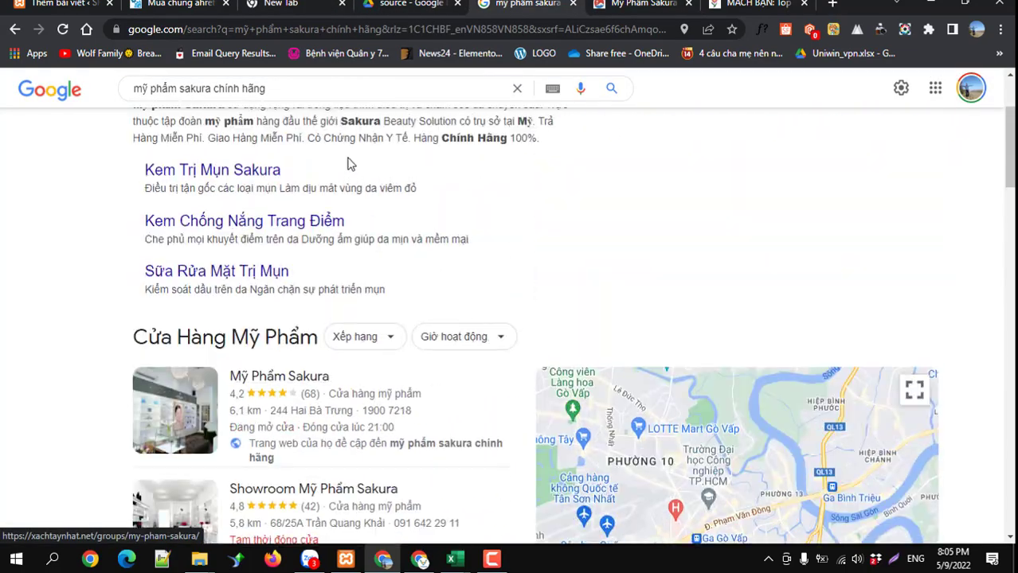
pyautogui.scroll(2, 347, 164)
pyautogui.moveTo(303, 102); pyautogui.dragTo(133, 100)
pyautogui.hotkey('ctrl', 'c')
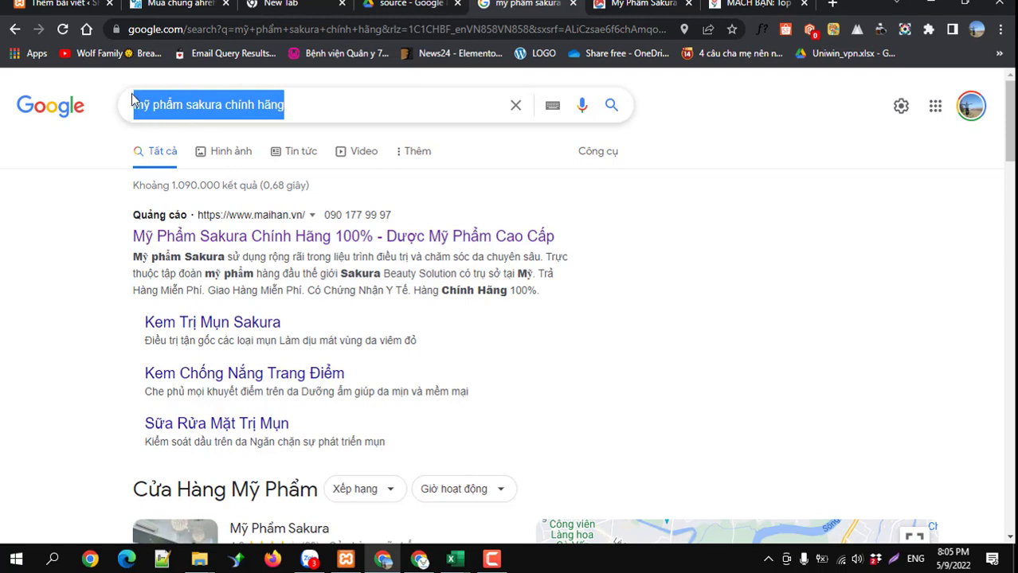
pyautogui.click(67, 5)
pyautogui.hotkey('ctrl', 'v')
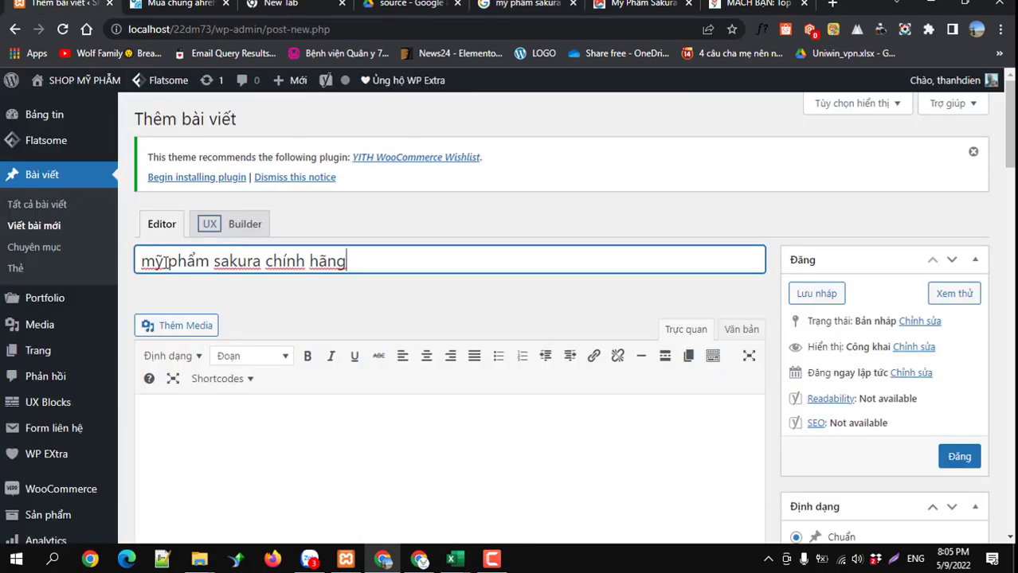
# Add "Đại lý" before the title phrase and capitalise it to read "Đại lý Mỹ phẩm Sakura chính hãng".
pyautogui.write('Đ')
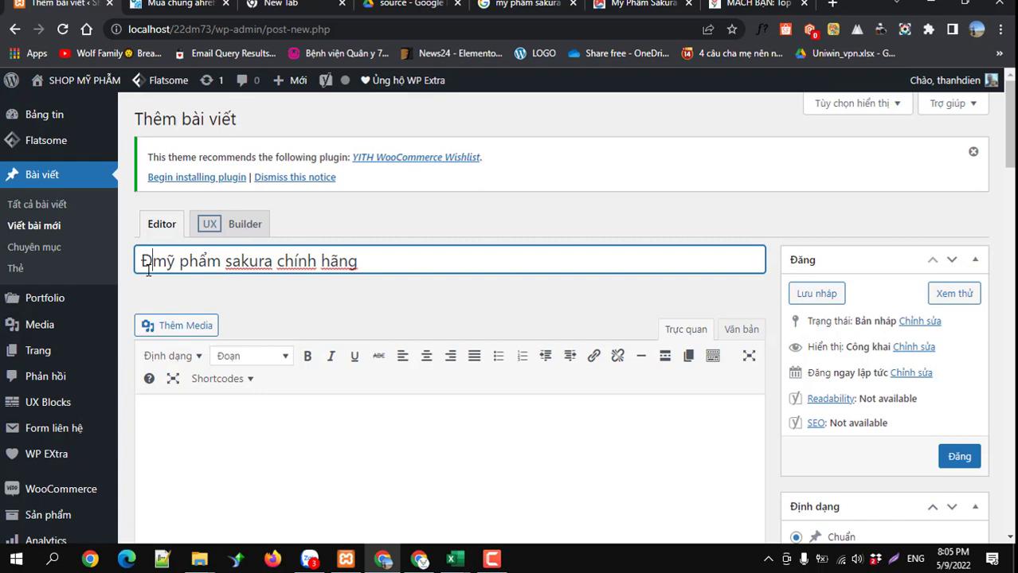
pyautogui.write('a')
pyautogui.write('i lý')
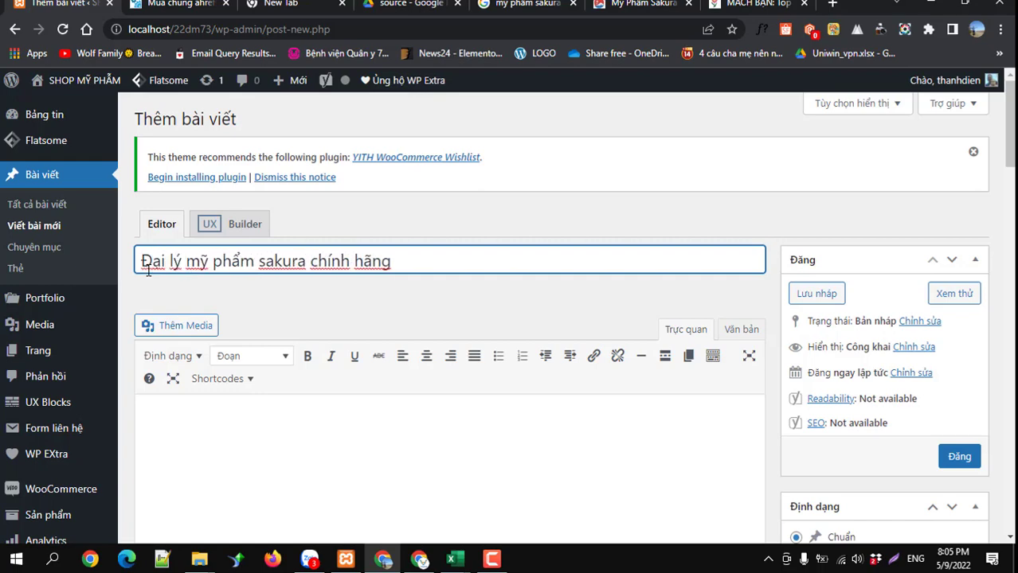
pyautogui.press('Delete')
pyautogui.write('M')
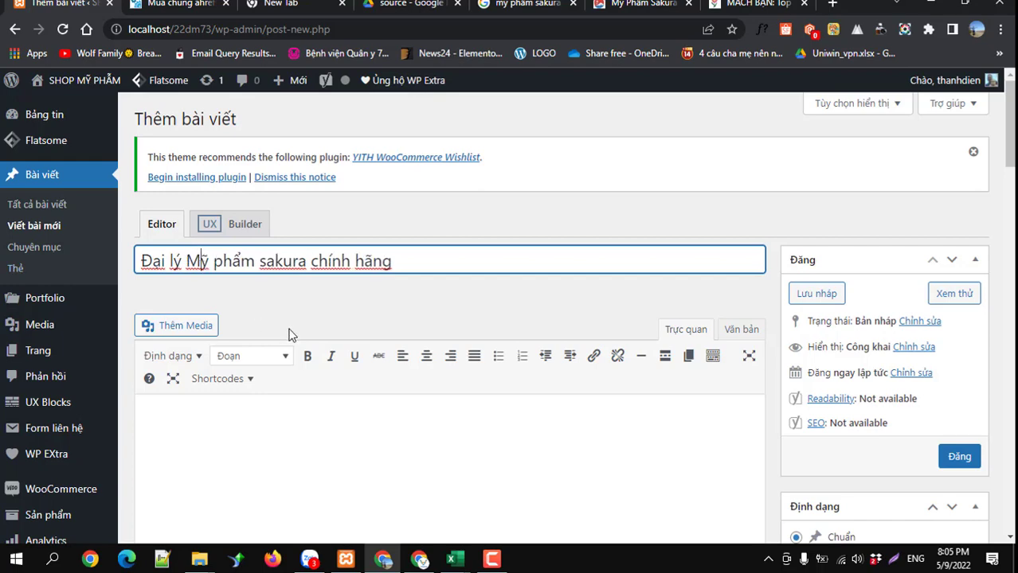
pyautogui.press('BackSpace')
pyautogui.write('S')
pyautogui.press('BackSpace')
pyautogui.write('S')
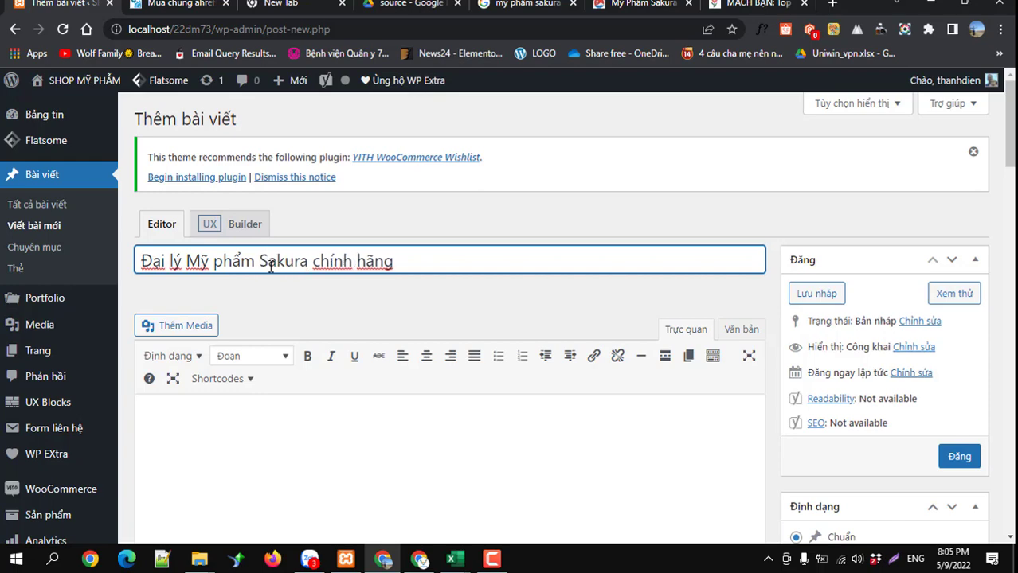
# Try to copy the Sakura article from xachtaynhat.net into the post body, and undo the pasted source line.
pyautogui.click(617, 4)
pyautogui.moveTo(79, 254); pyautogui.dragTo(328, 336)
pyautogui.scroll(-9, 257, 334)
pyautogui.scroll(-12, 259, 336)
pyautogui.click(329, 336)
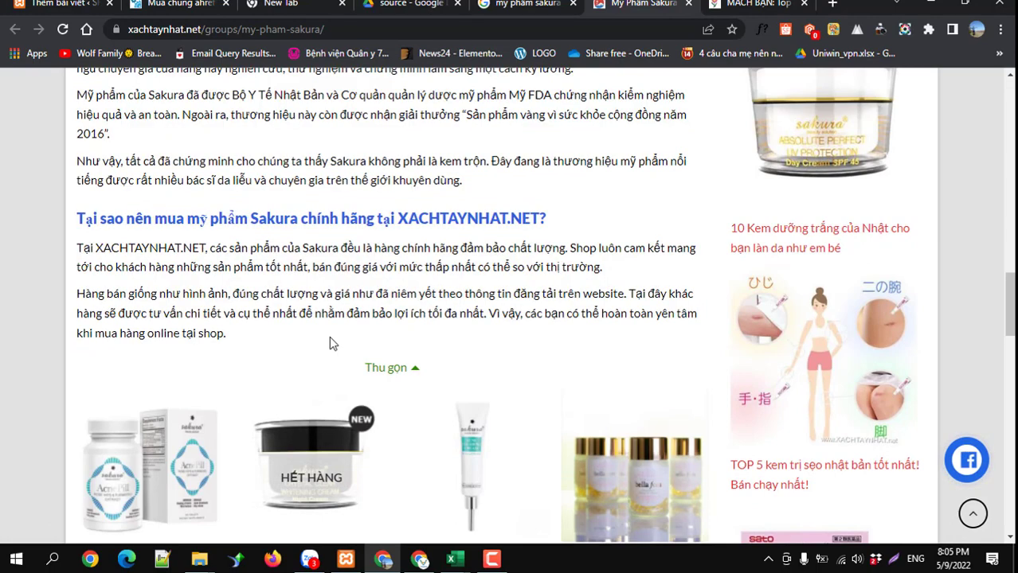
pyautogui.click(80, 10)
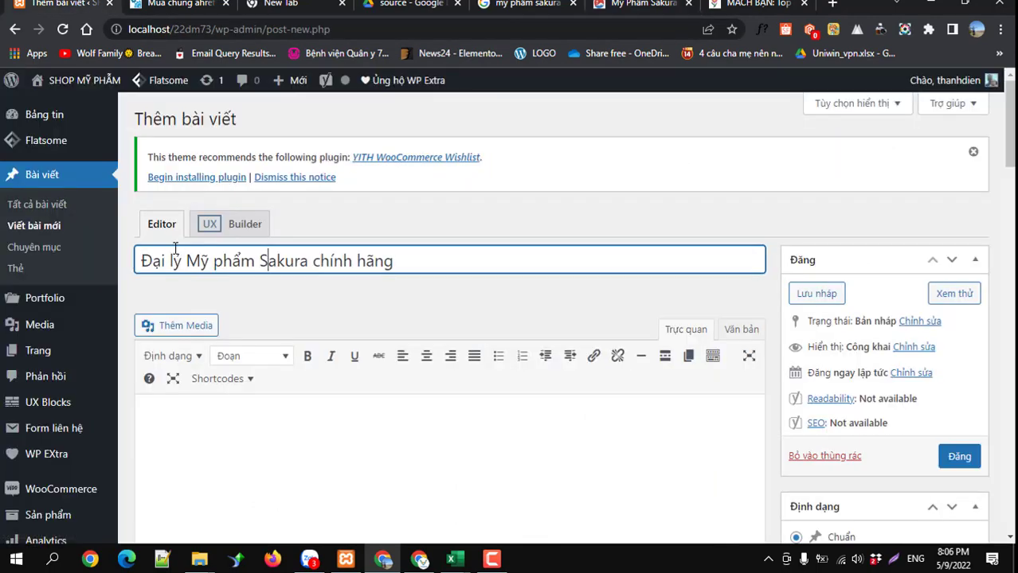
pyautogui.click(189, 416)
pyautogui.write('Nguồn : https://xachtaynhat.net/groups/my-pham-sakura/')
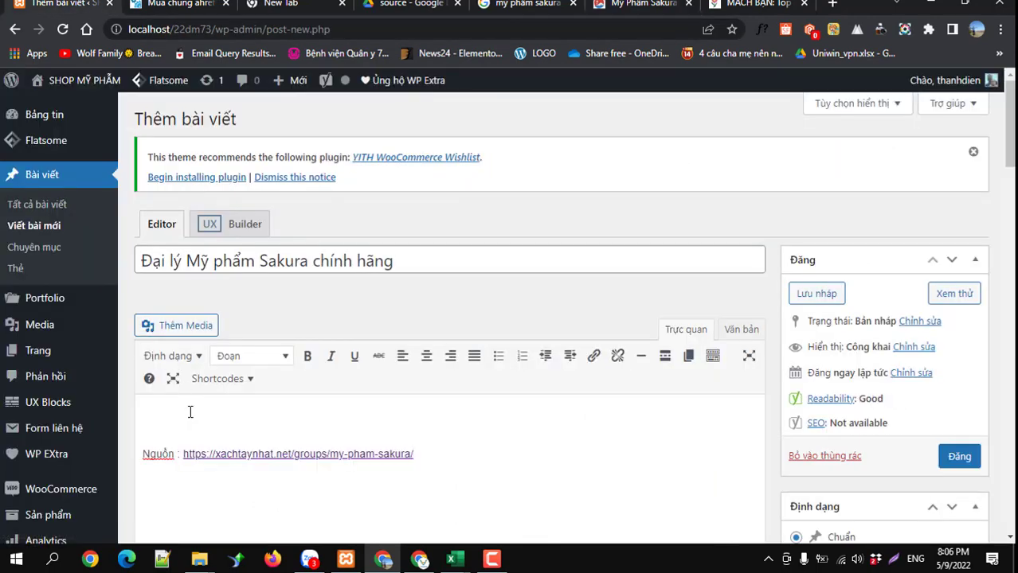
pyautogui.hotkey('ctrl', 'z')
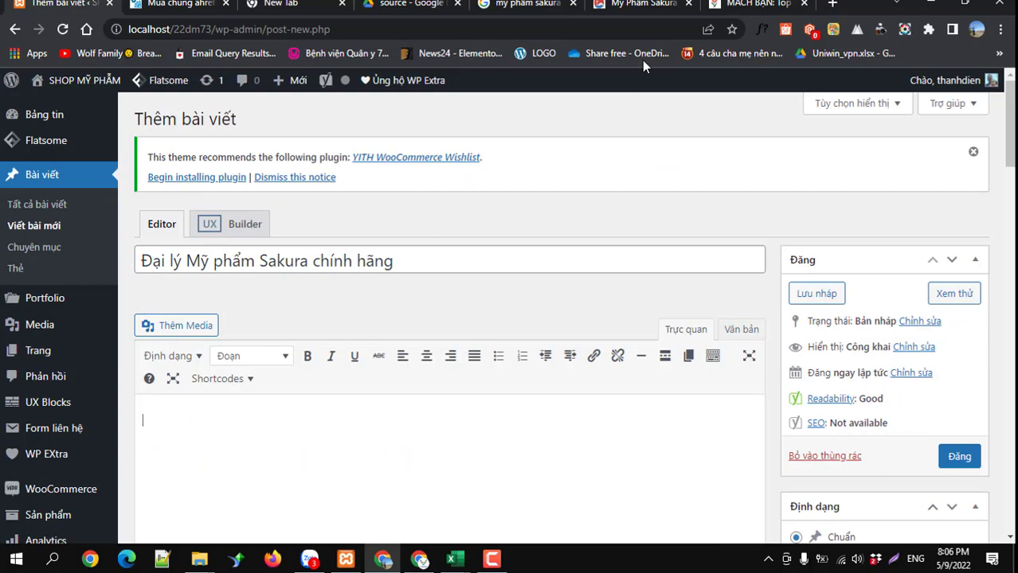
# Try copying the article again, from its first paragraph to the last one above the product list, into the post body, and undo the paste.
pyautogui.click(641, 4)
pyautogui.scroll(15, 373, 211)
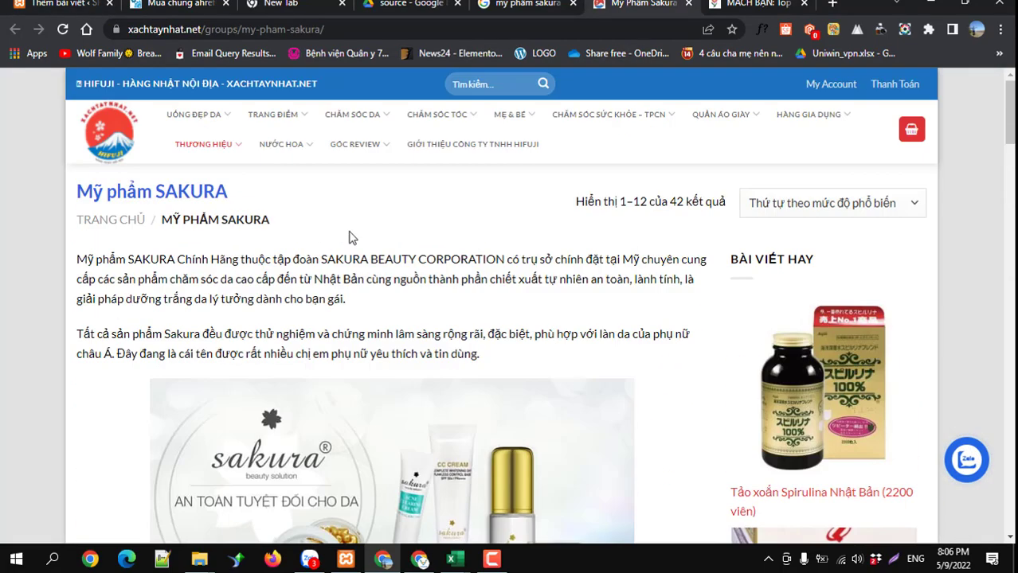
pyautogui.moveTo(77, 263); pyautogui.dragTo(344, 360)
pyautogui.scroll(-8, 343, 350)
pyautogui.scroll(-10, 346, 353)
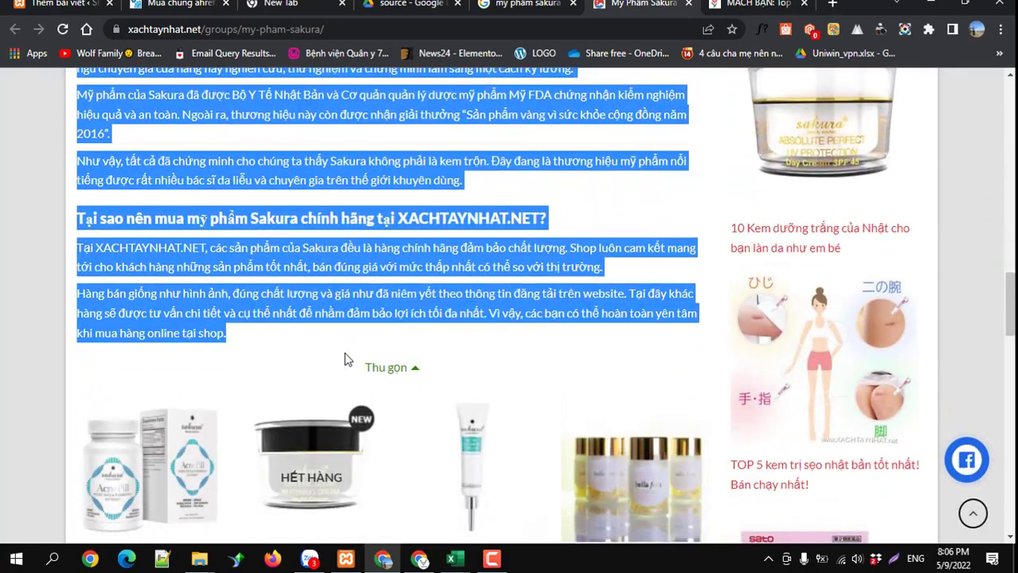
pyautogui.rightClick(328, 304)
pyautogui.click(358, 315)
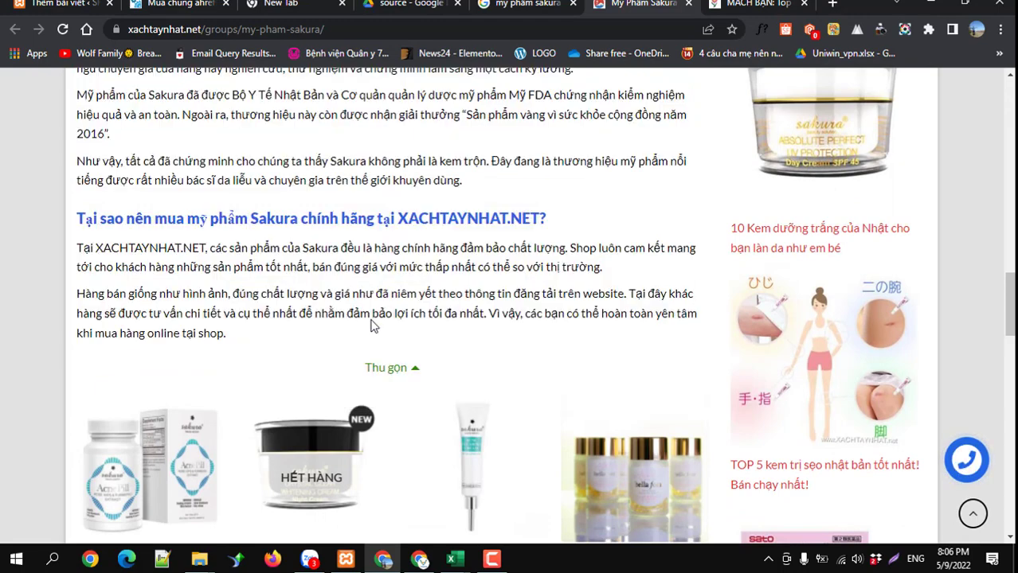
pyautogui.click(47, 4)
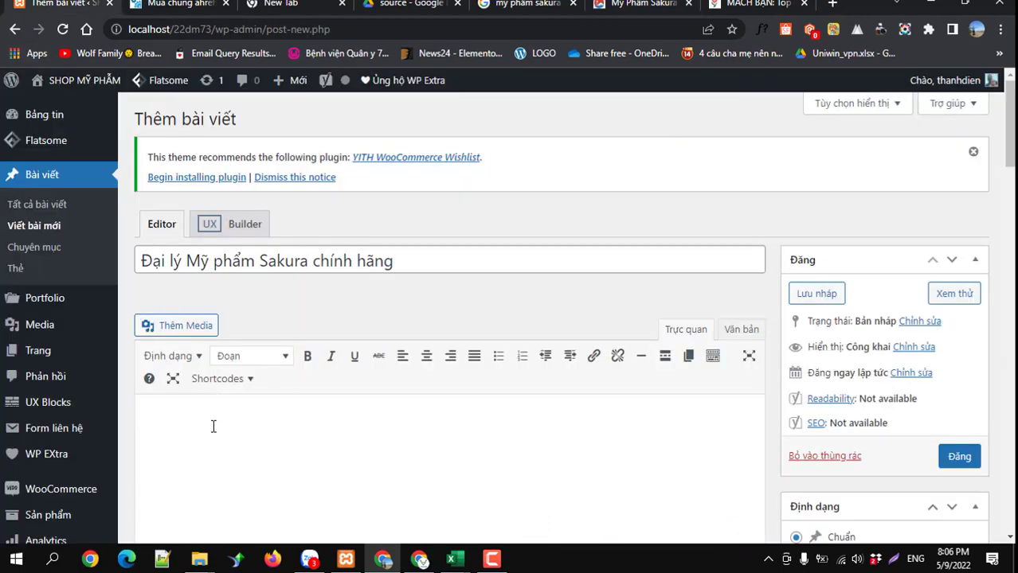
pyautogui.hotkey('ctrl', 'v')
pyautogui.scroll(-10, 563, 381)
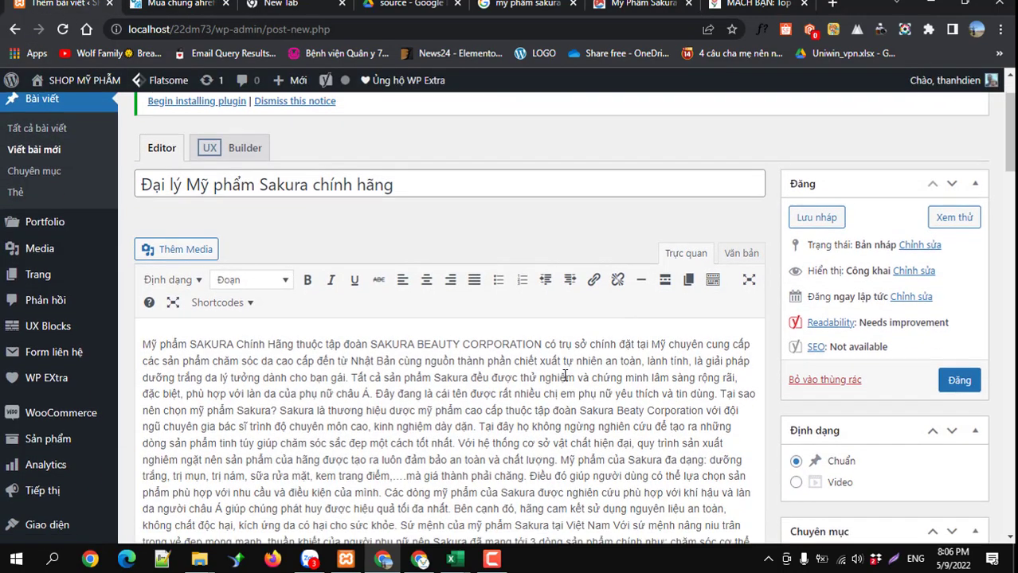
pyautogui.scroll(9, 563, 379)
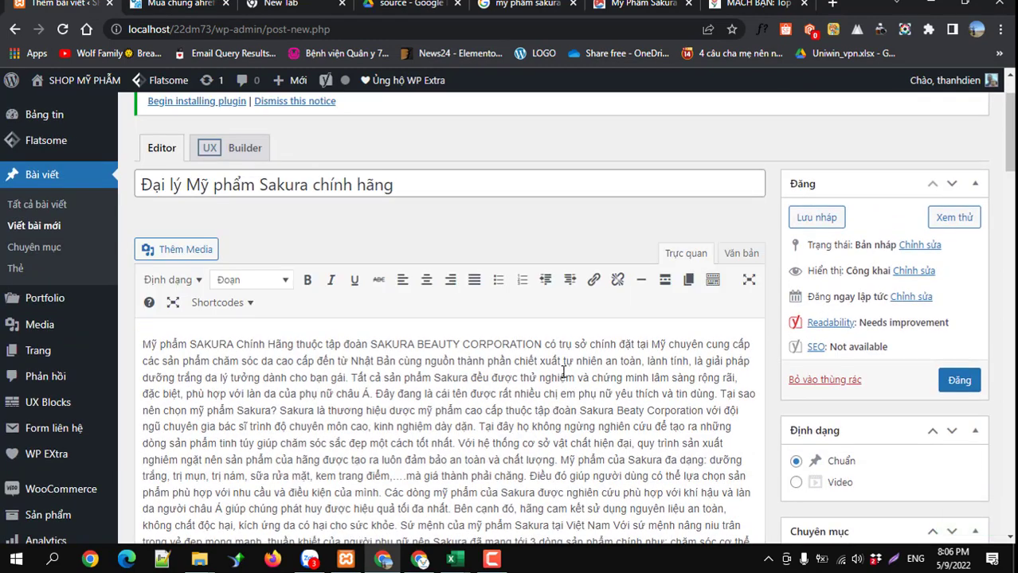
pyautogui.hotkey('ctrl', 'z')
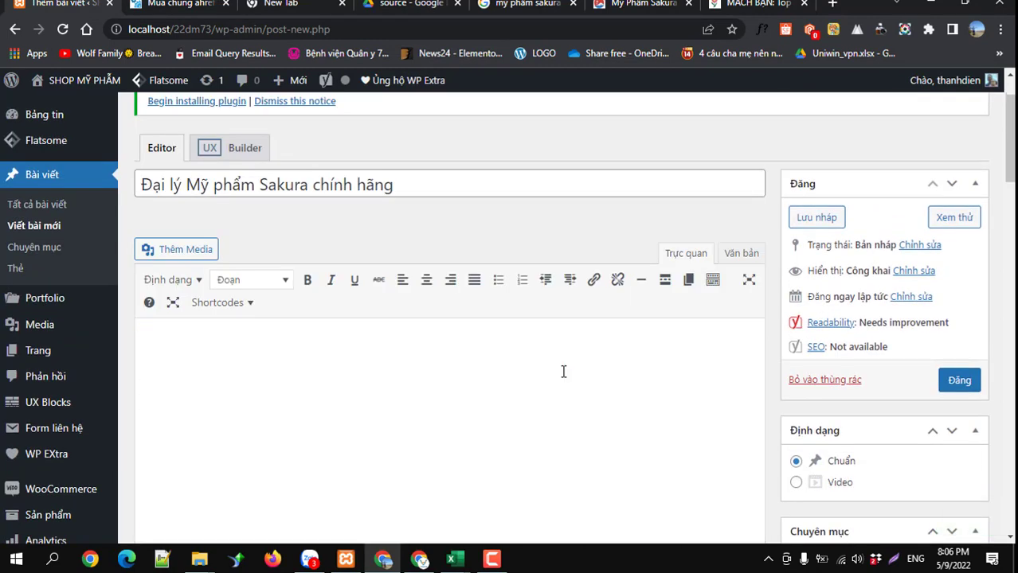
pyautogui.scroll(-1, 564, 365)
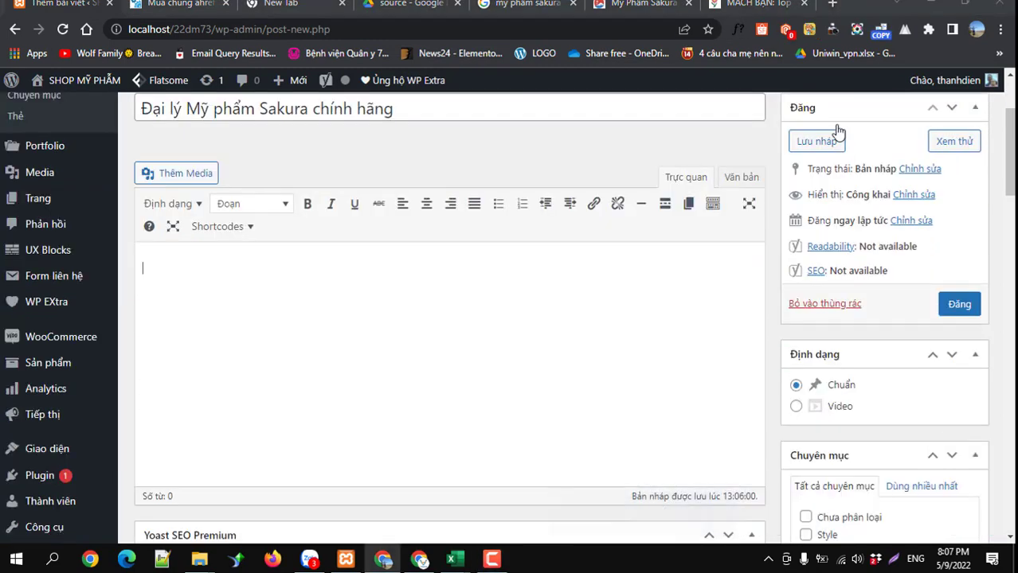
# Search Google for "allow copy extension" and open the Simple Allow Copy page in the Chrome Web Store.
pyautogui.click(637, 5)
pyautogui.scroll(15, 288, 266)
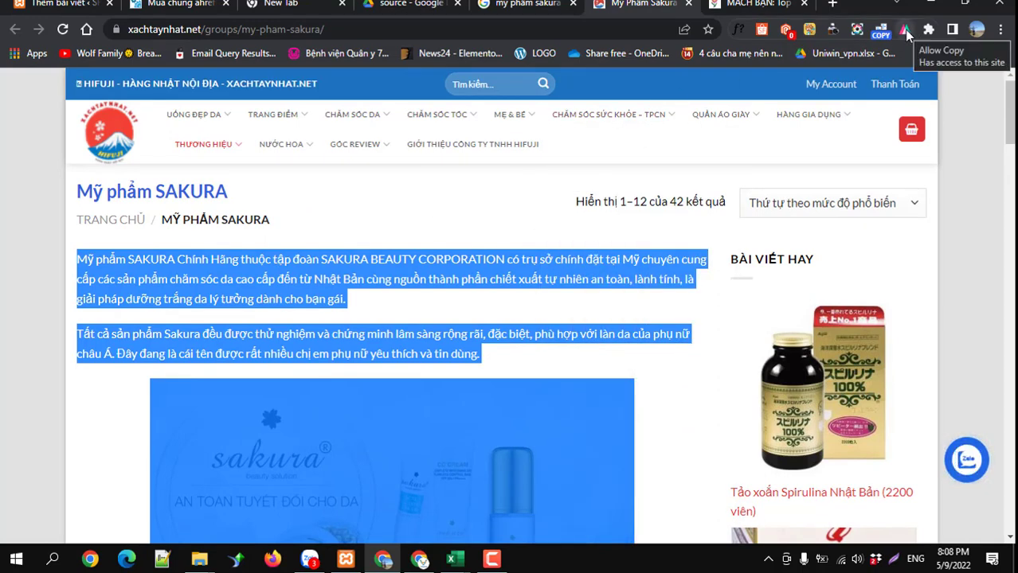
pyautogui.click(832, 4)
pyautogui.write('AL')
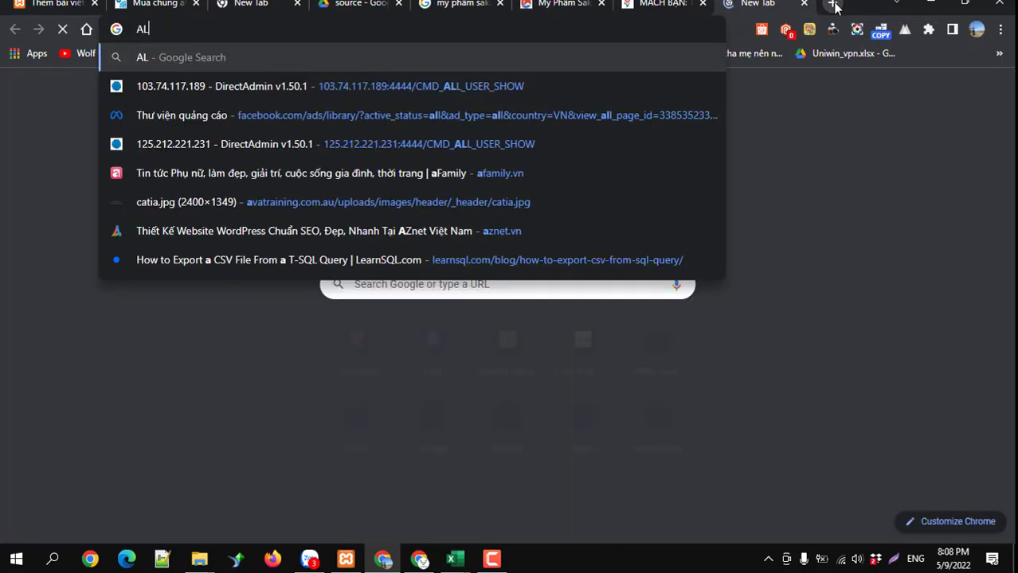
pyautogui.write('LOW C')
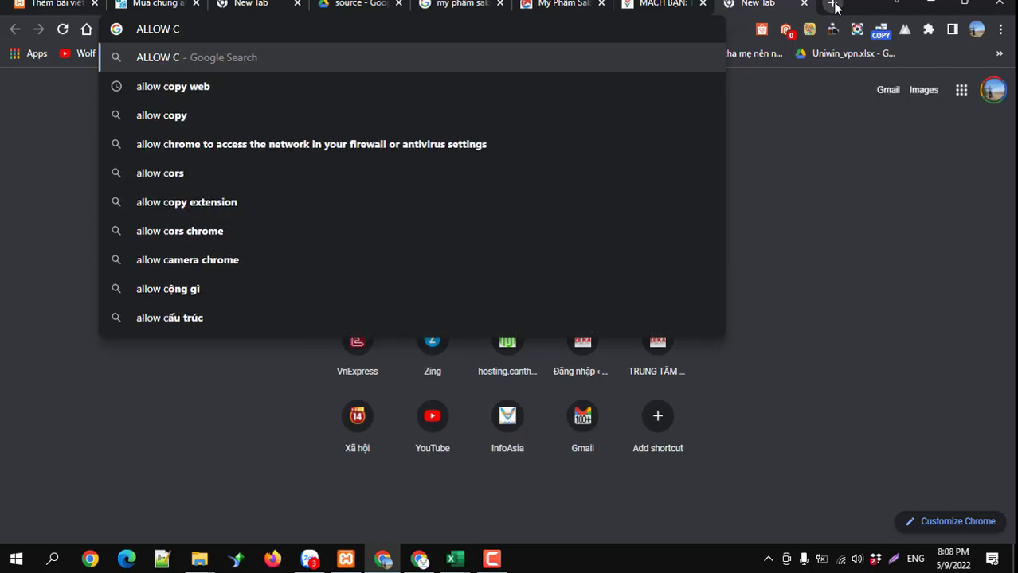
pyautogui.write('OPY')
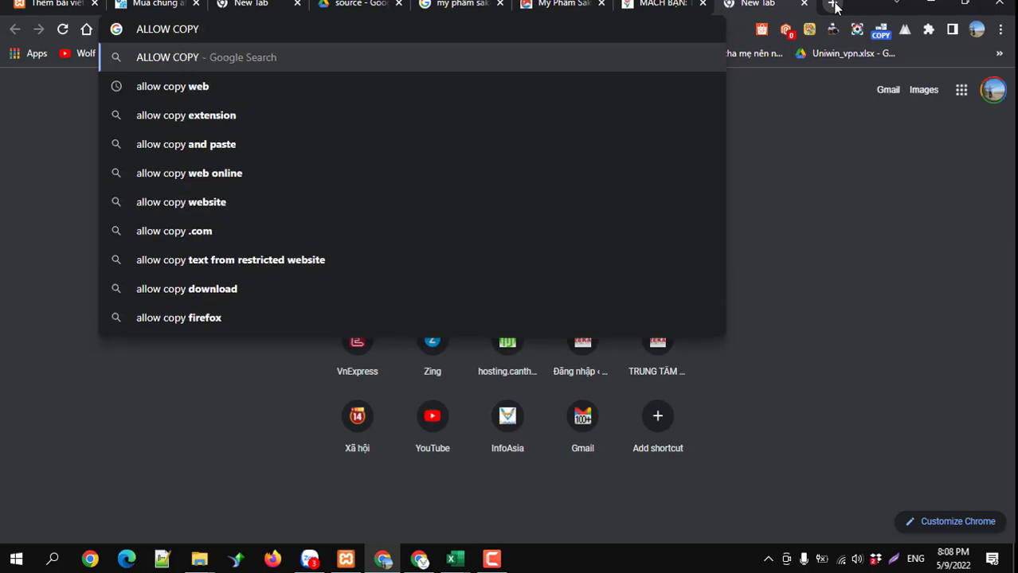
pyautogui.press('Down')
pyautogui.press('Down')
pyautogui.press('Return')
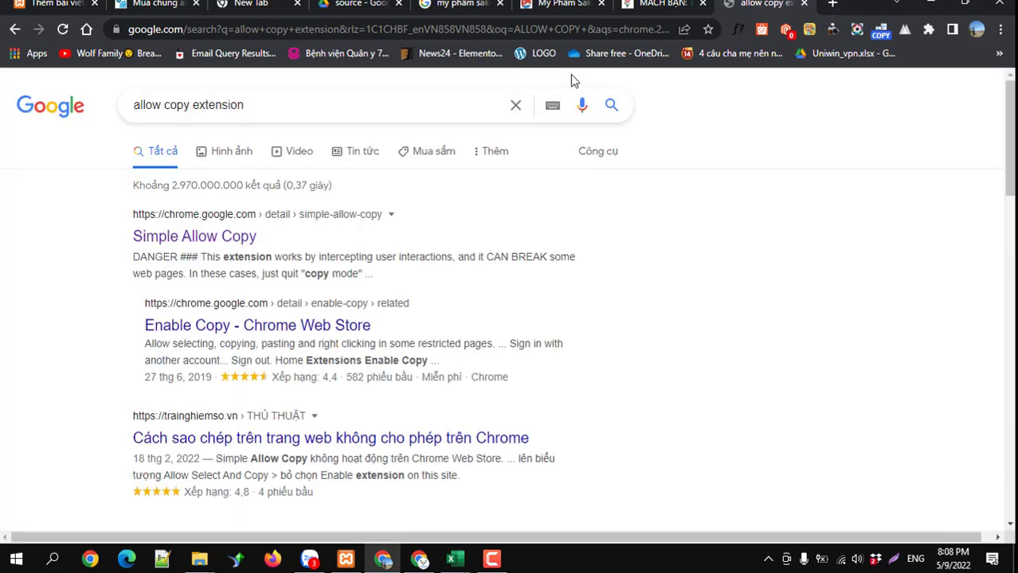
pyautogui.click(201, 237)
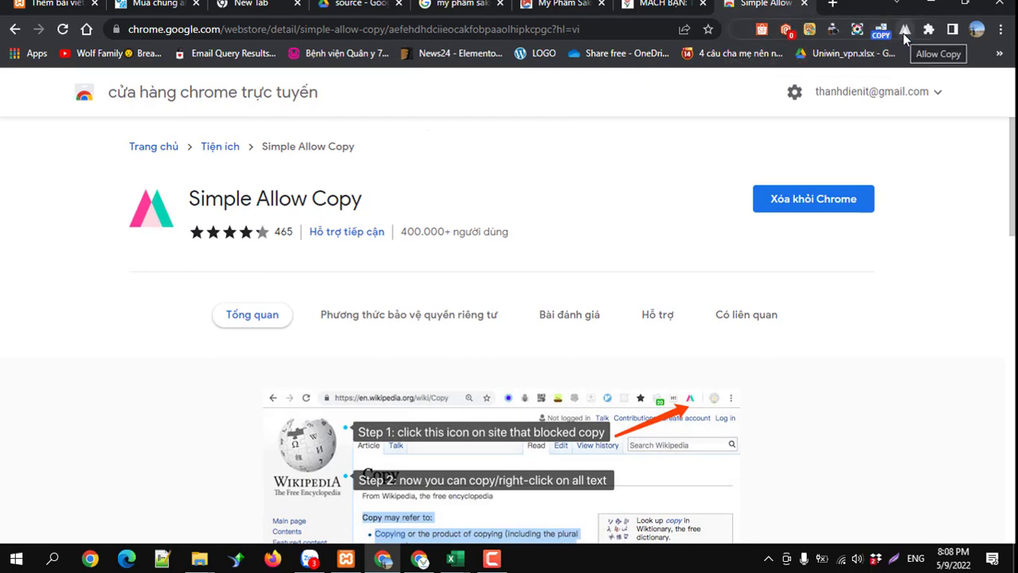
# Copy the selected Sakura article with its headings and images from xachtaynhat.net and paste it into the post body.
pyautogui.click(550, 4)
pyautogui.rightClick(238, 268)
pyautogui.click(263, 281)
pyautogui.click(48, 7)
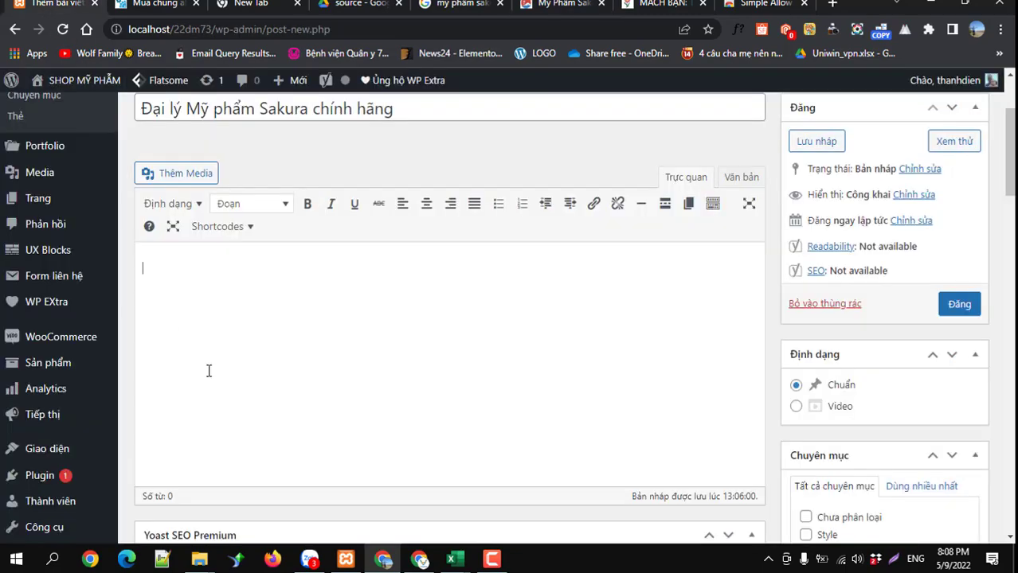
pyautogui.click(220, 284)
pyautogui.hotkey('ctrl', 'v')
pyautogui.scroll(10, 221, 285)
pyautogui.scroll(-7, 221, 285)
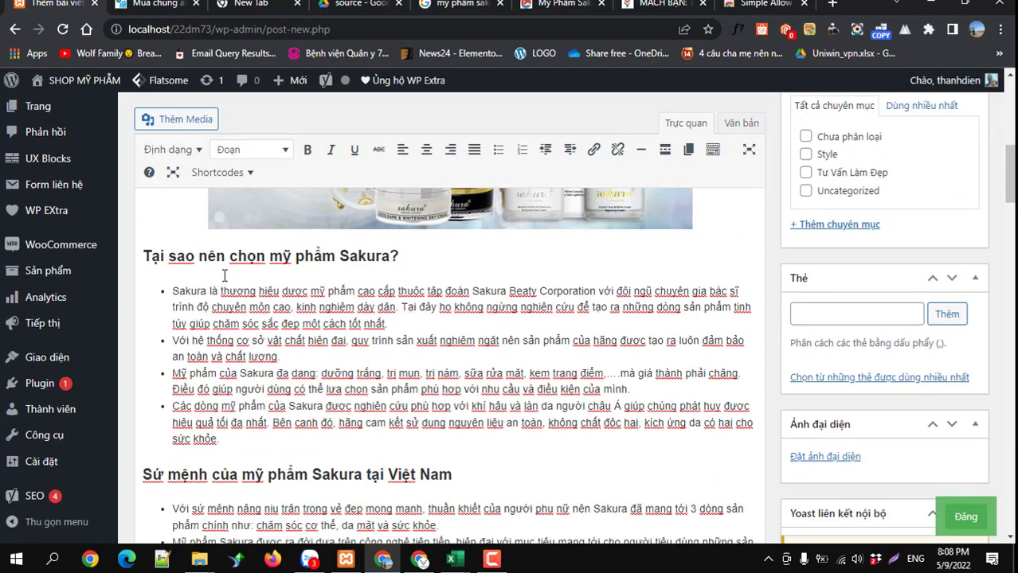
# Check the pasted Sakura article's headings, bullet lists and images in the post body, from the introduction to its final section.
pyautogui.scroll(-10, 225, 275)
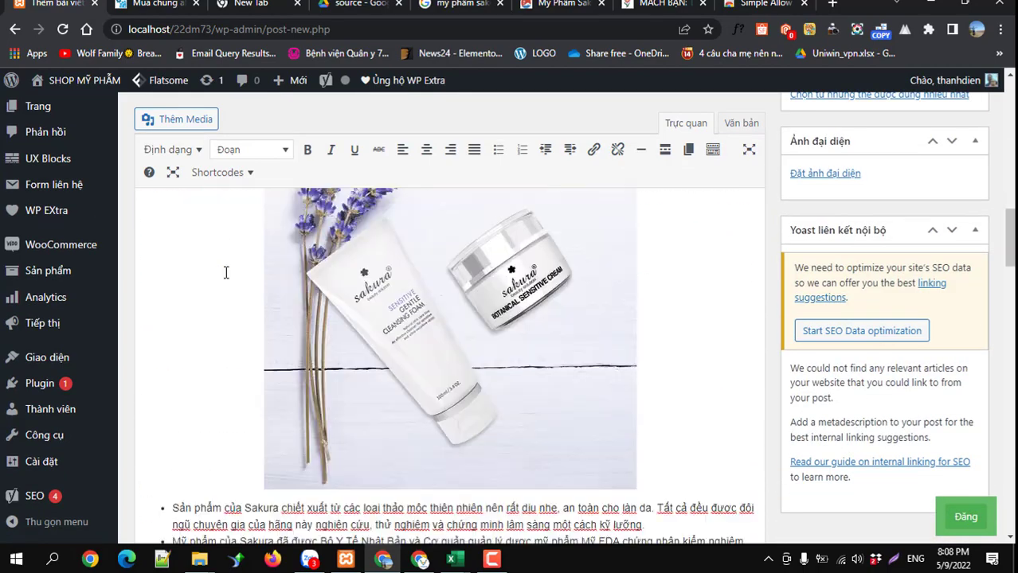
pyautogui.scroll(15, 227, 272)
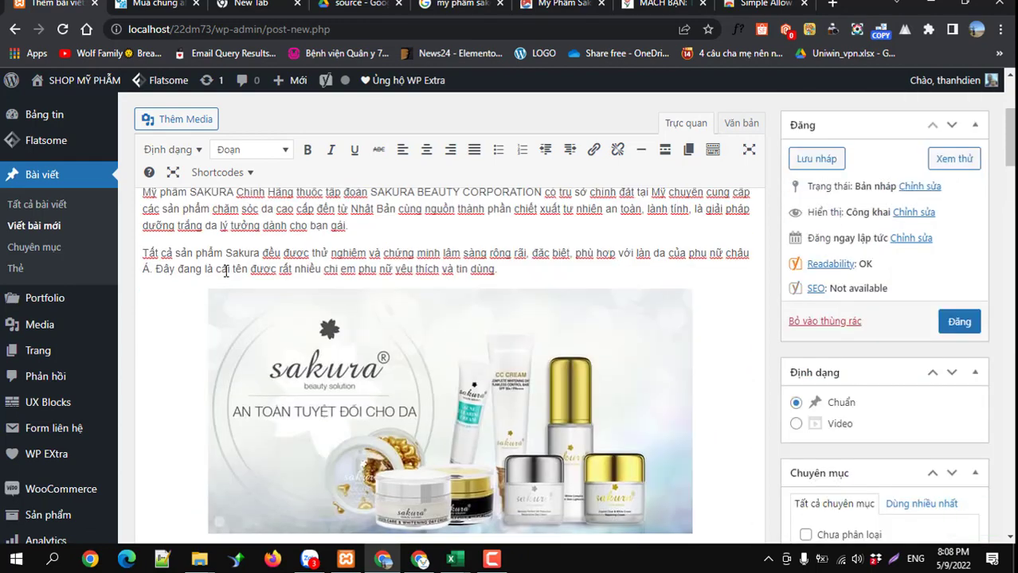
pyautogui.scroll(-6, 256, 396)
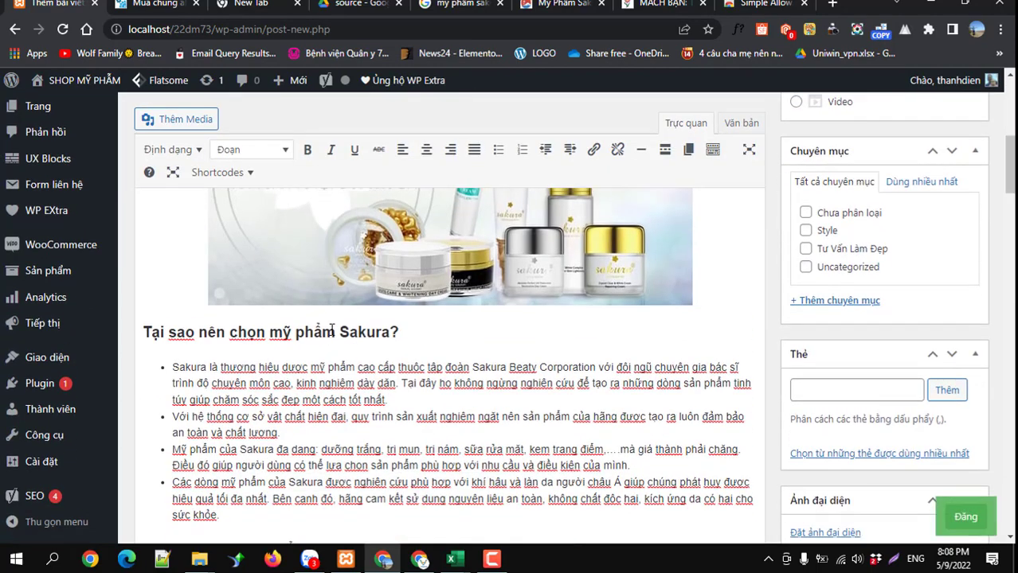
pyautogui.click(335, 331)
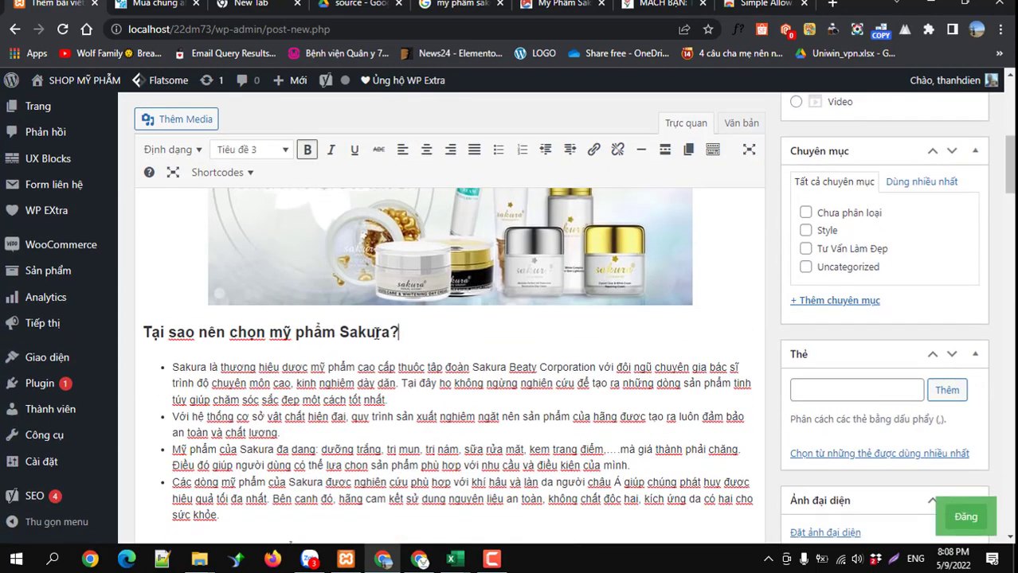
pyautogui.moveTo(399, 335); pyautogui.dragTo(132, 337)
pyautogui.scroll(-3, 278, 287)
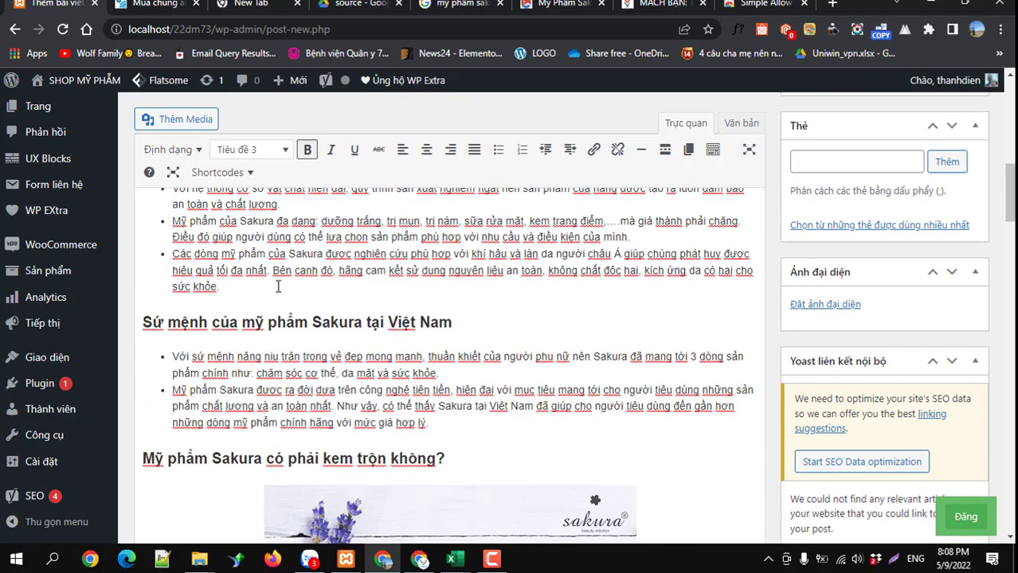
pyautogui.scroll(-1, 302, 326)
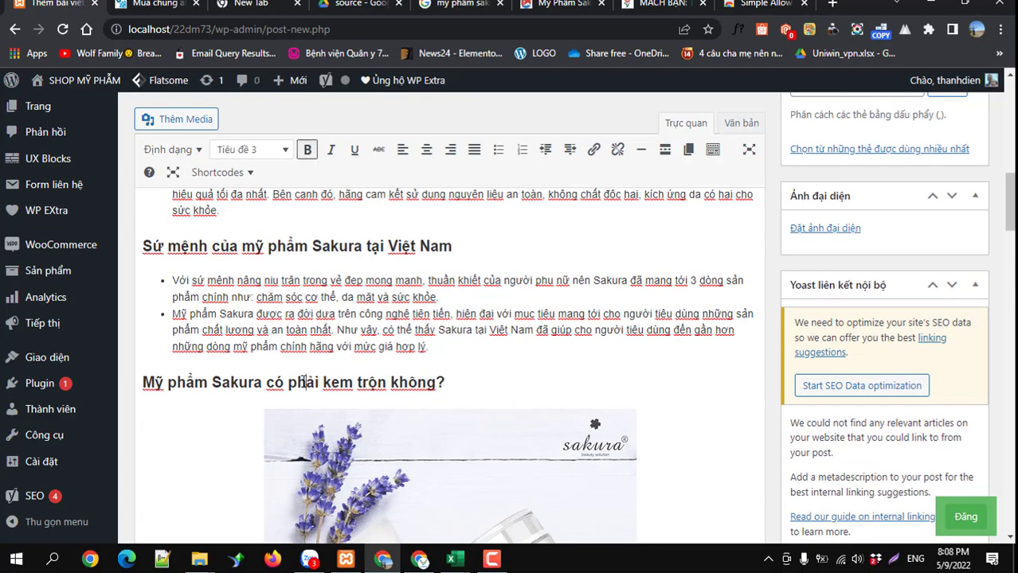
pyautogui.scroll(-3, 299, 378)
pyautogui.scroll(-5, 299, 381)
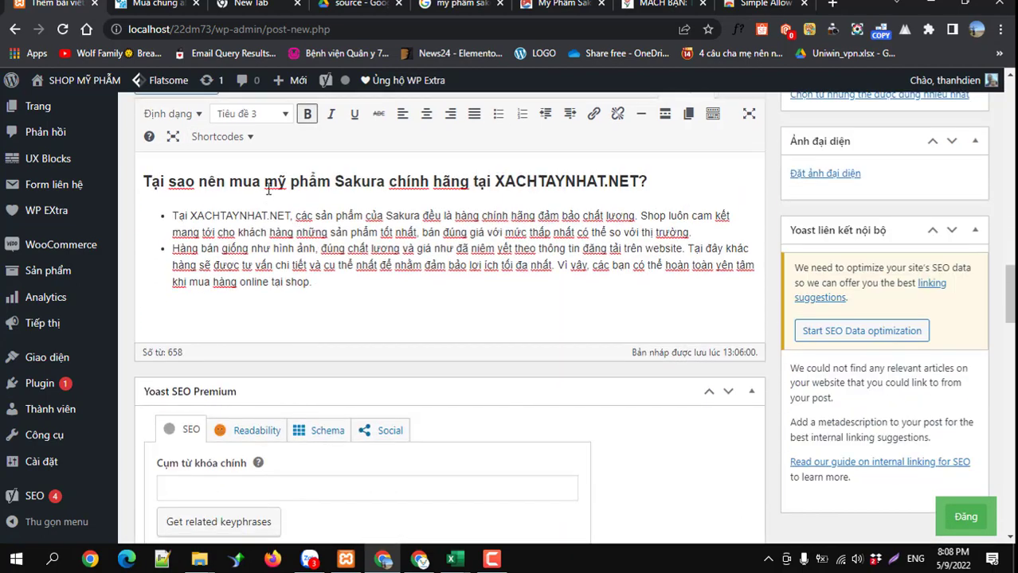
pyautogui.scroll(12, 266, 217)
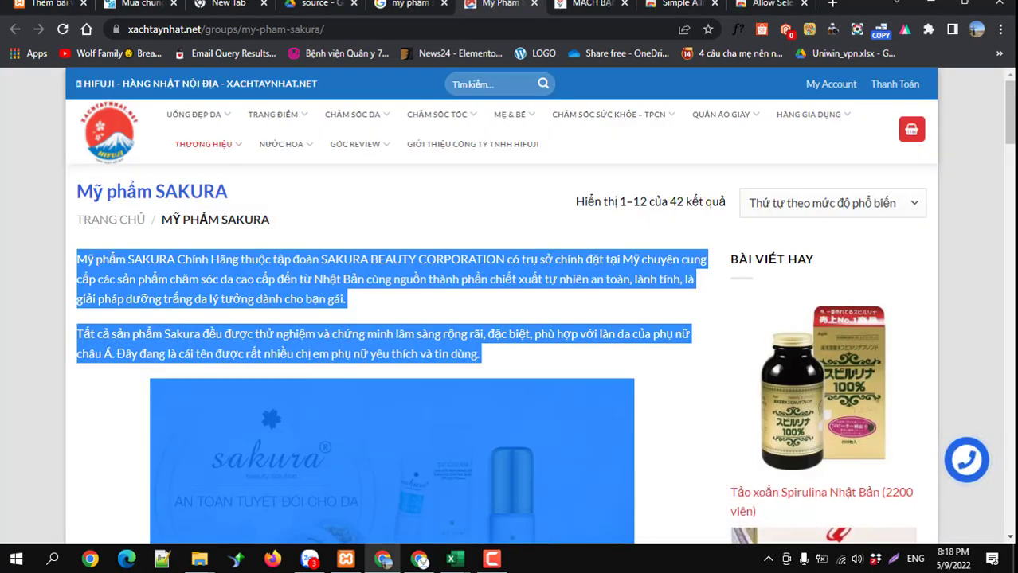
# Return to the WordPress post tab and review the post's title, permalink, opening paragraphs and section headings.
pyautogui.click(73, 6)
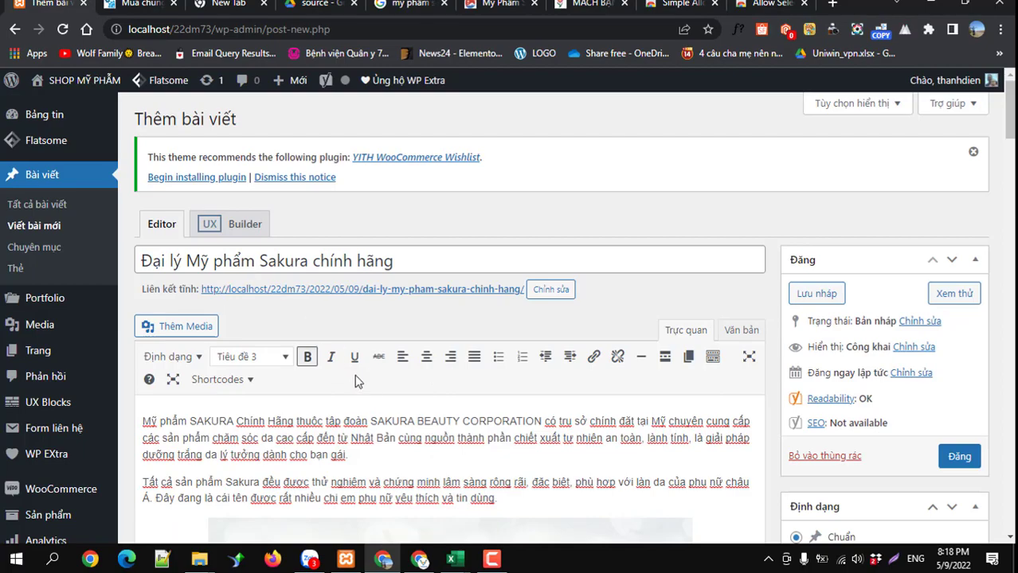
pyautogui.scroll(-1, 355, 374)
pyautogui.scroll(-10, 356, 374)
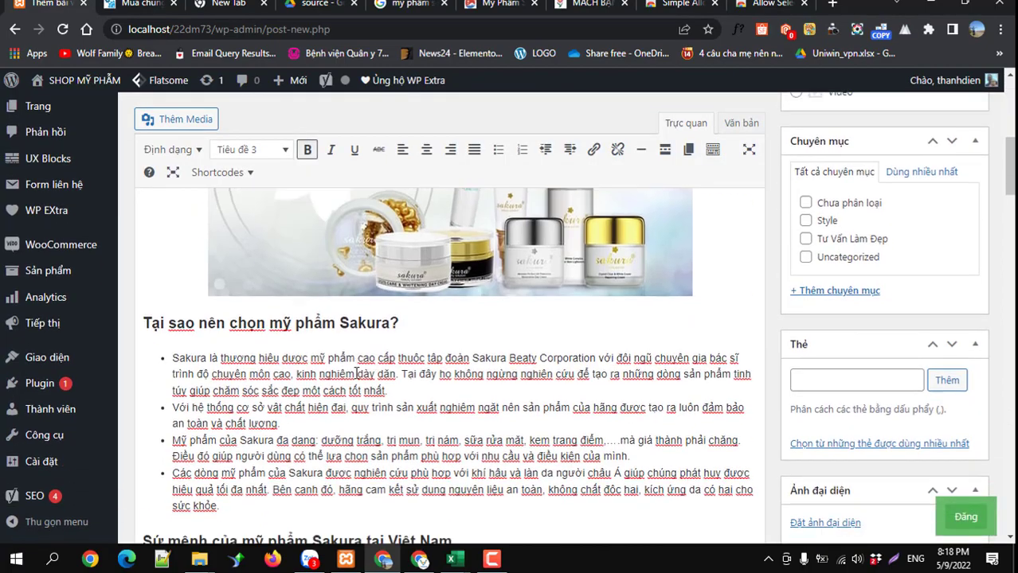
pyautogui.scroll(12, 356, 374)
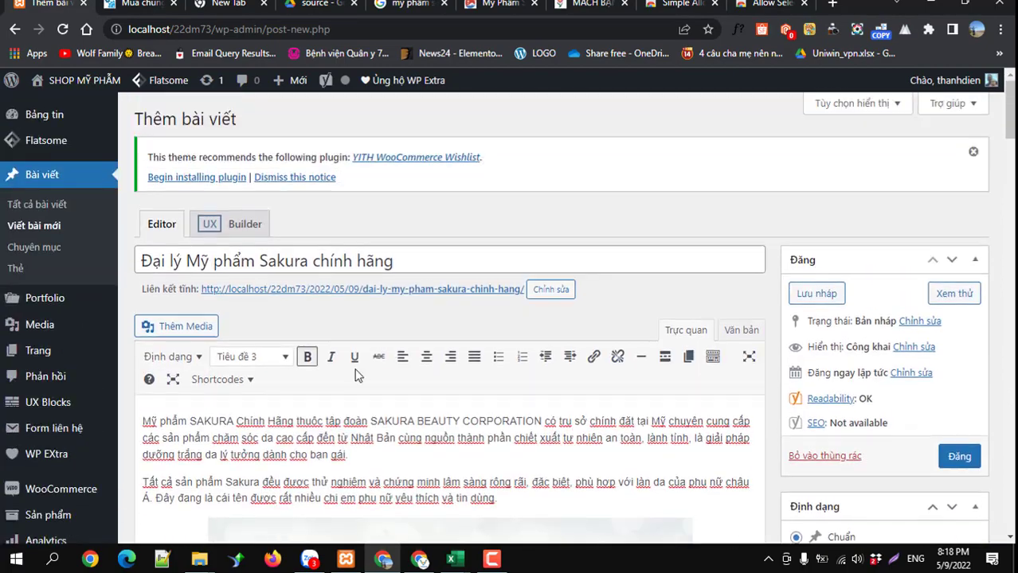
pyautogui.scroll(-4, 356, 375)
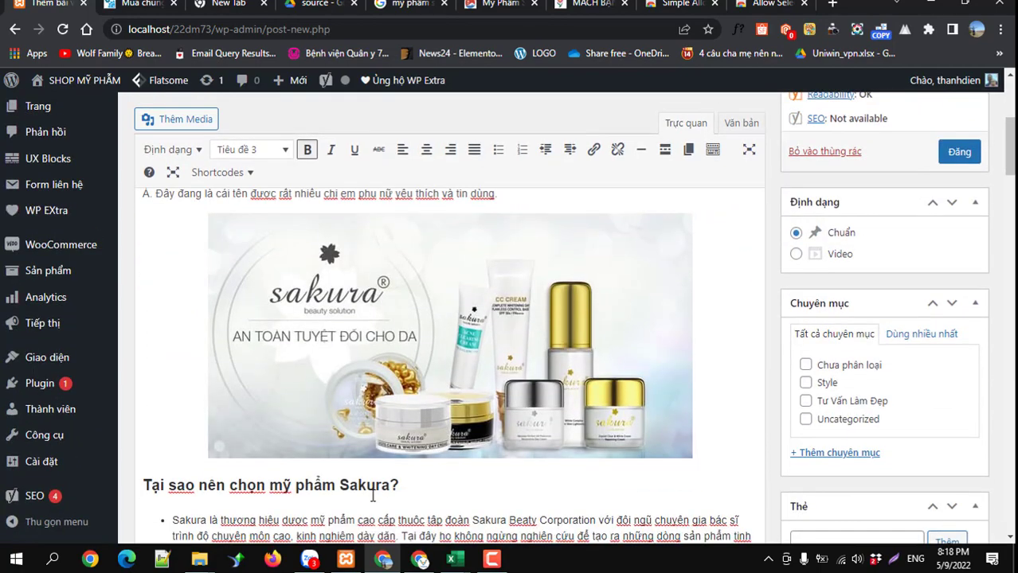
pyautogui.scroll(1, 322, 396)
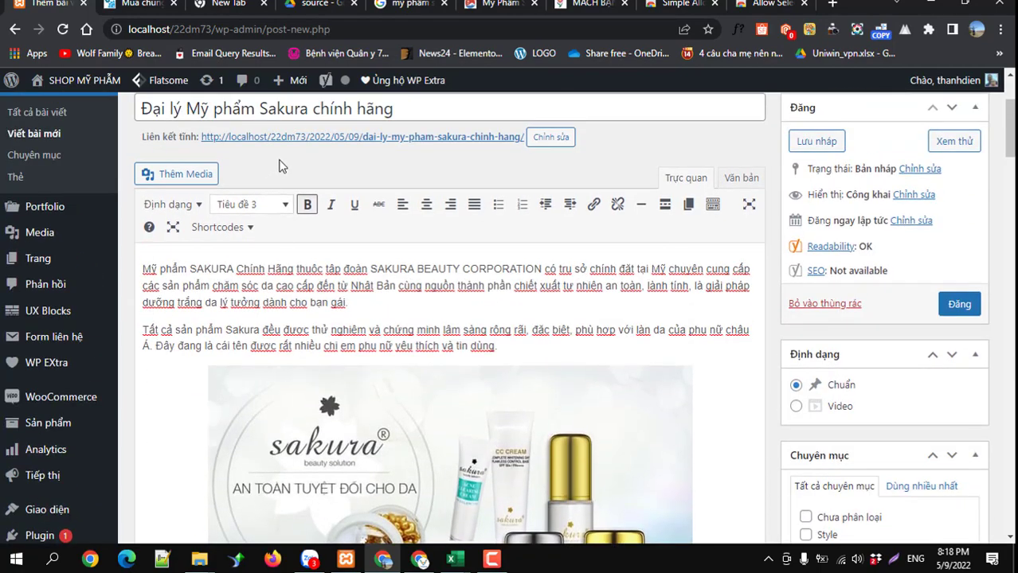
pyautogui.scroll(-5, 384, 332)
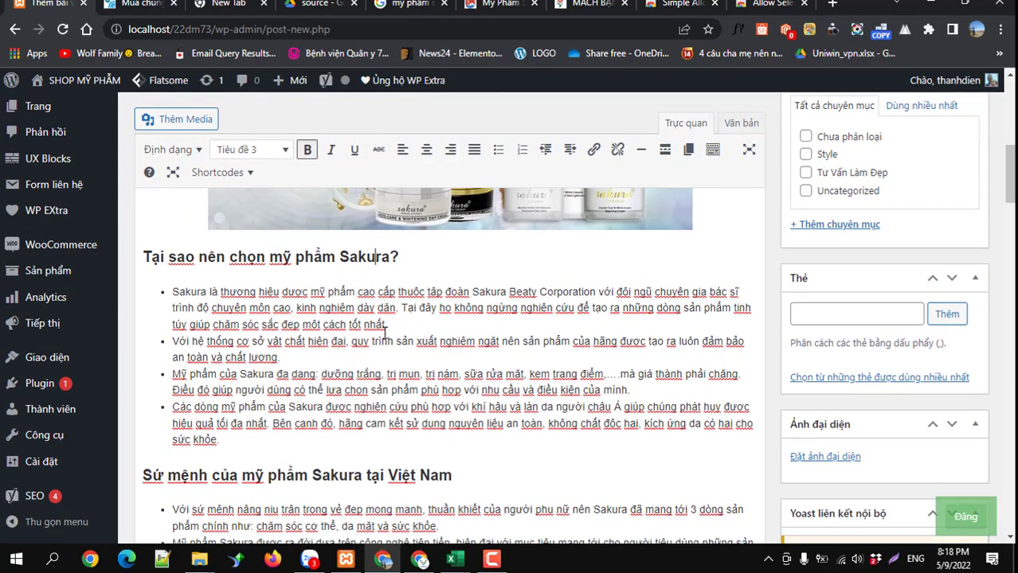
pyautogui.scroll(-7, 384, 332)
pyautogui.scroll(5, 384, 332)
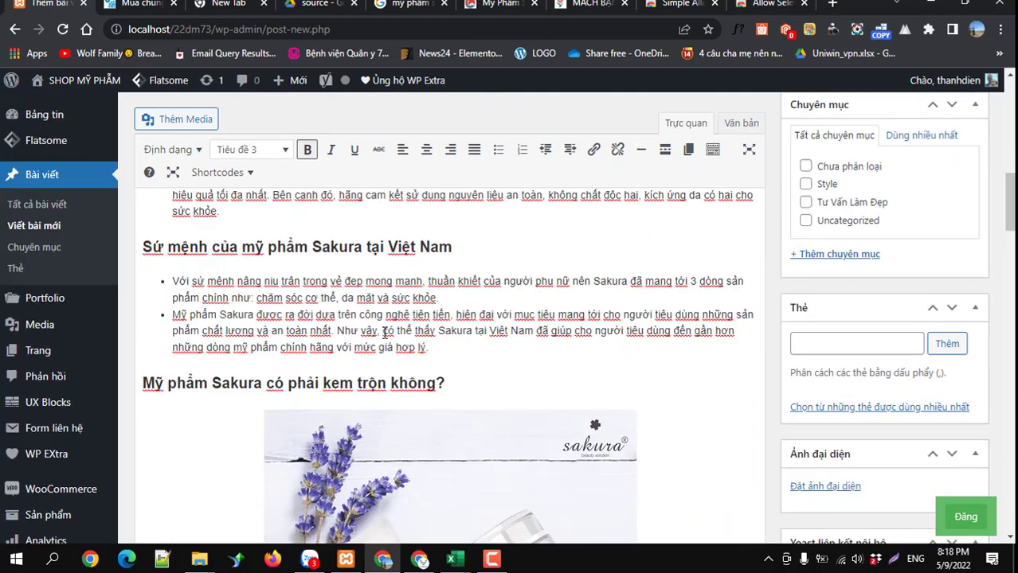
pyautogui.scroll(3, 384, 332)
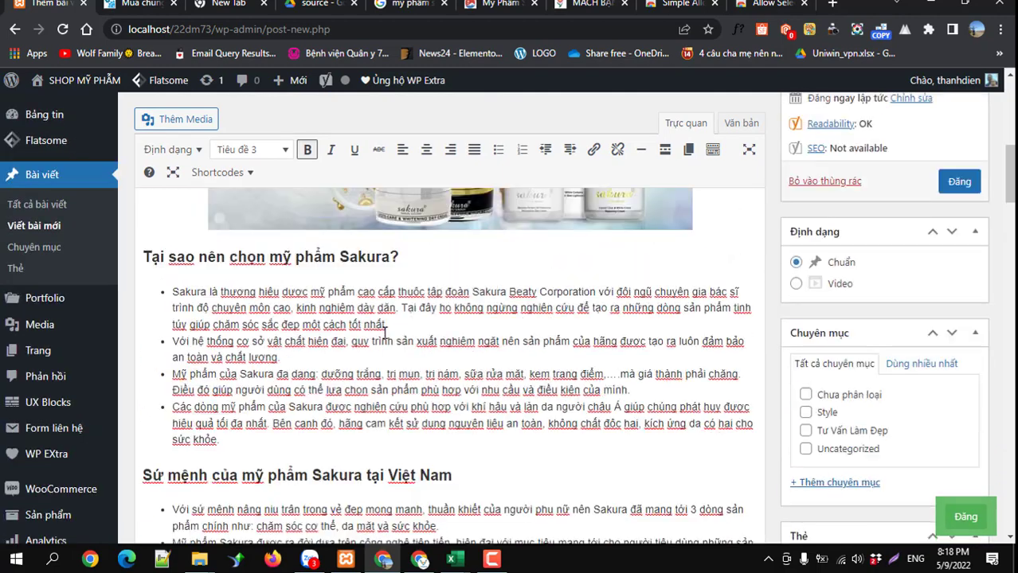
# Assign the post to the category "Tư Vấn Làm Đẹp".
pyautogui.click(806, 430)
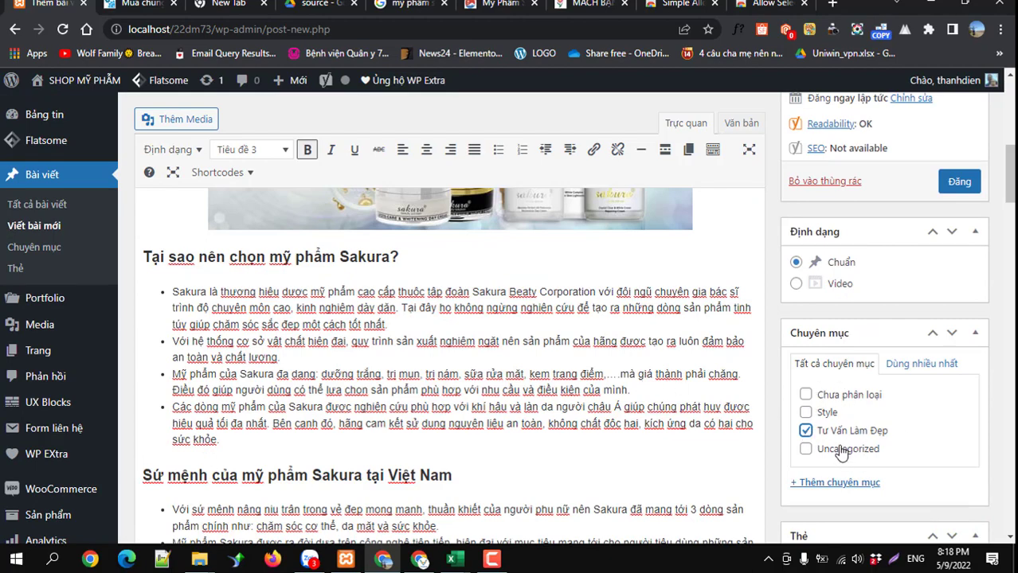
pyautogui.scroll(2, 842, 452)
pyautogui.scroll(3, 837, 445)
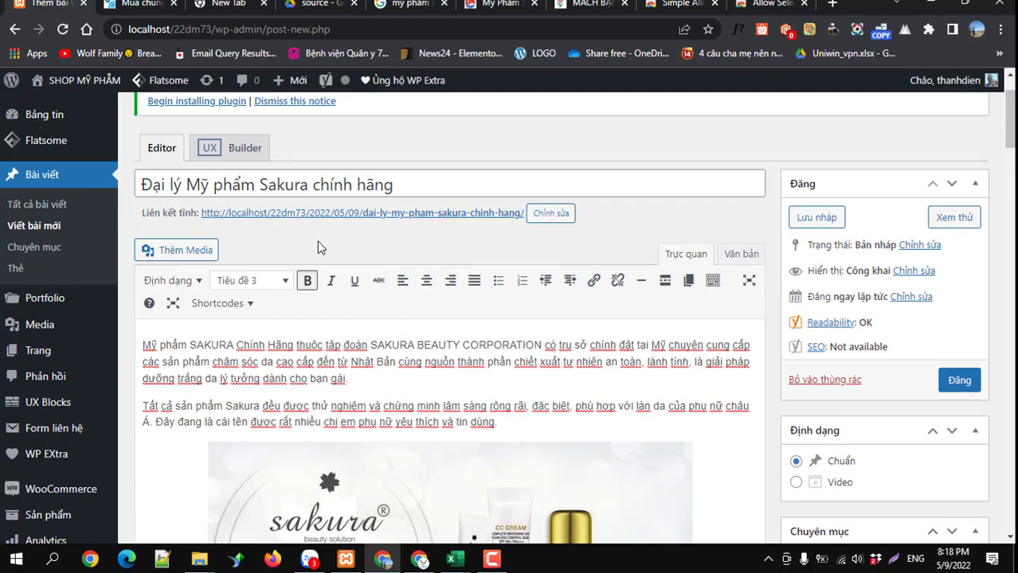
# Examine the Yoast SEO section's Google preview, SEO title, slug and meta description field below the post body.
pyautogui.scroll(-20, 321, 258)
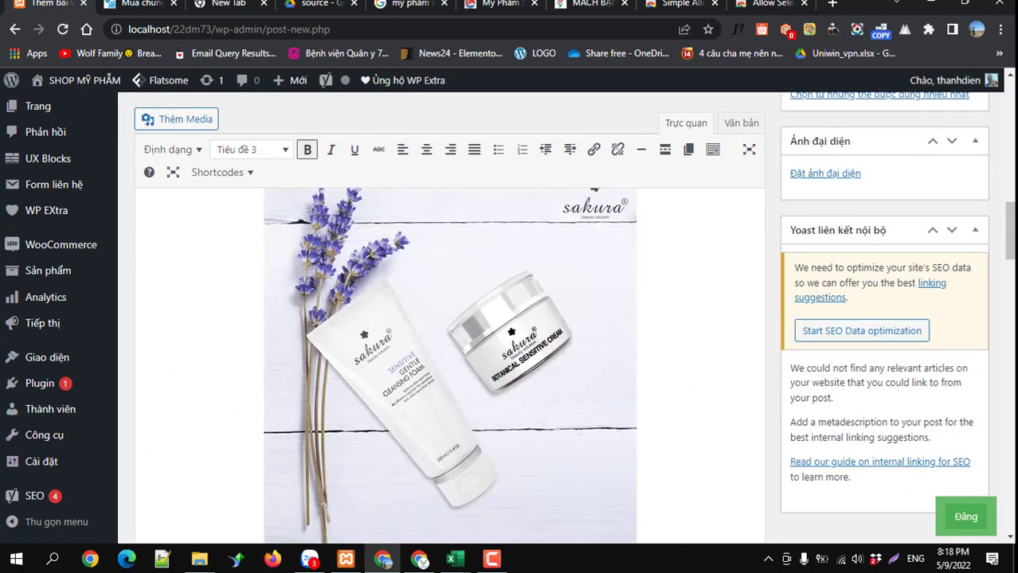
pyautogui.scroll(-5, 323, 261)
pyautogui.scroll(2, 324, 271)
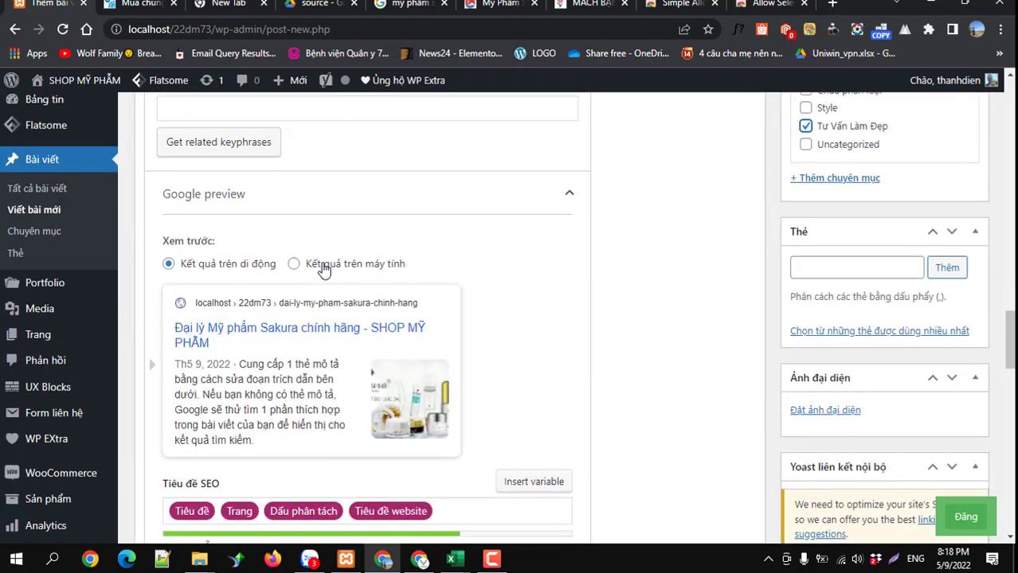
pyautogui.scroll(-5, 323, 271)
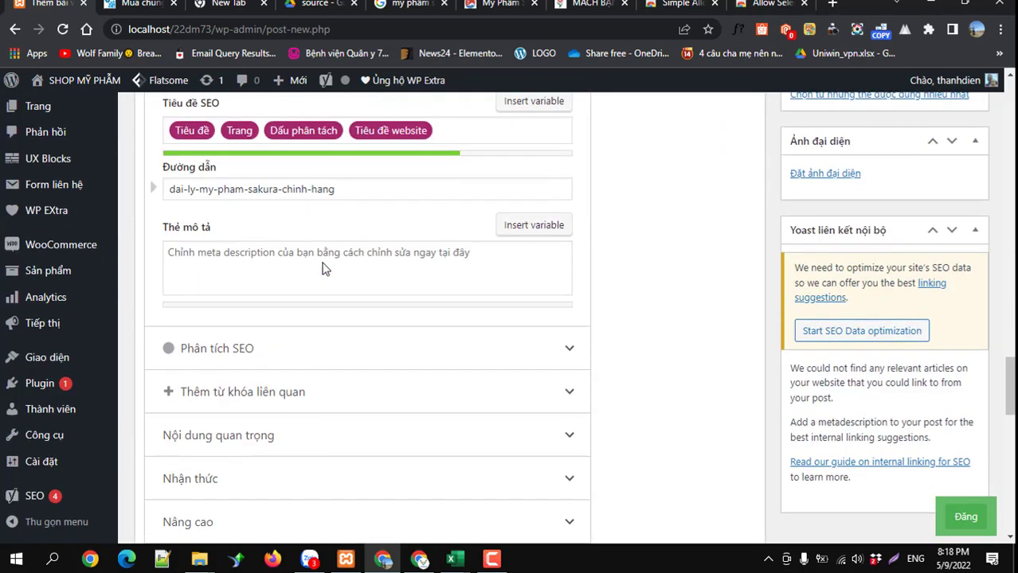
pyautogui.click(200, 253)
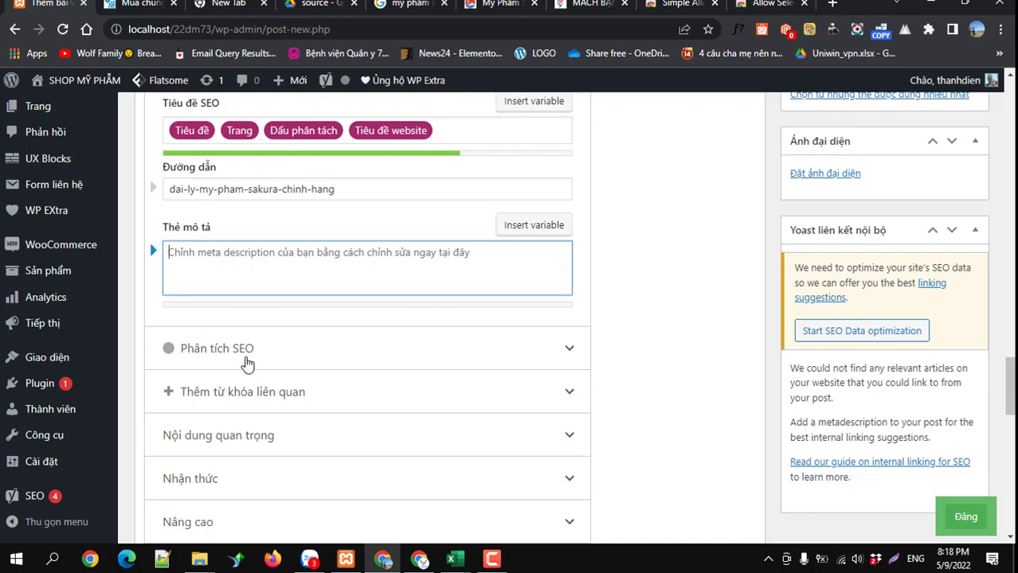
pyautogui.scroll(2, 245, 352)
pyautogui.scroll(-1, 245, 353)
pyautogui.scroll(3, 246, 352)
pyautogui.scroll(-2, 246, 356)
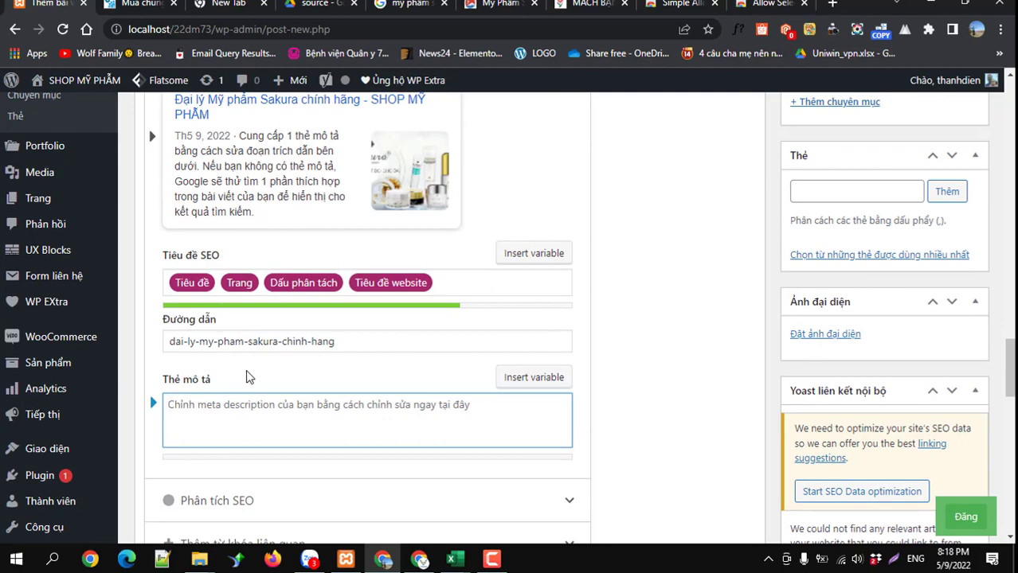
pyautogui.scroll(-1, 254, 368)
# Copy the article's first paragraph, about SAKURA BEAUTY CORPORATION, into the Yoast meta description.
pyautogui.scroll(15, 386, 334)
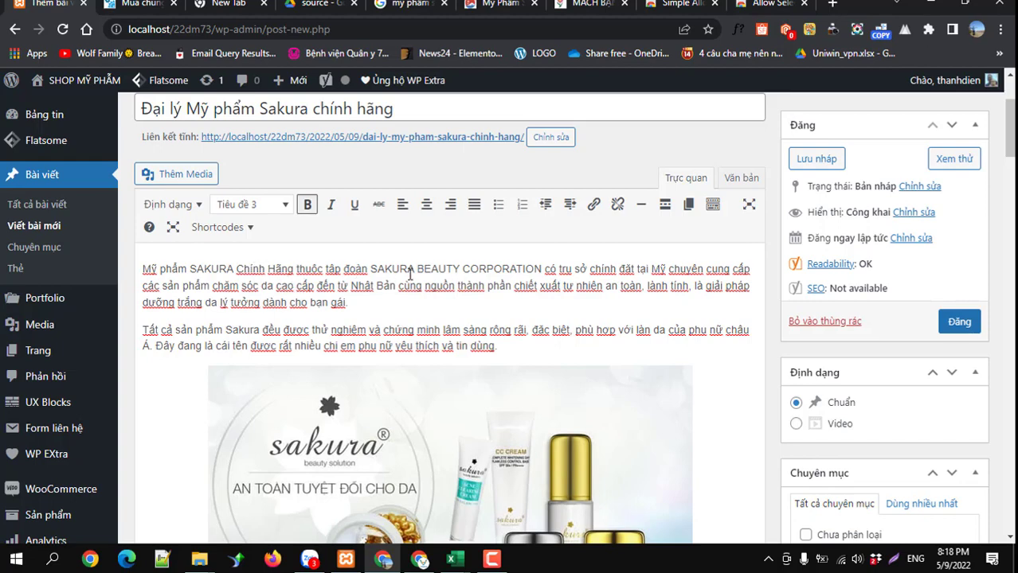
pyautogui.click(361, 296)
pyautogui.moveTo(361, 307); pyautogui.dragTo(147, 271)
pyautogui.hotkey('ctrl', 'c')
pyautogui.scroll(-15, 299, 335)
pyautogui.click(227, 341)
pyautogui.hotkey('ctrl', 'v')
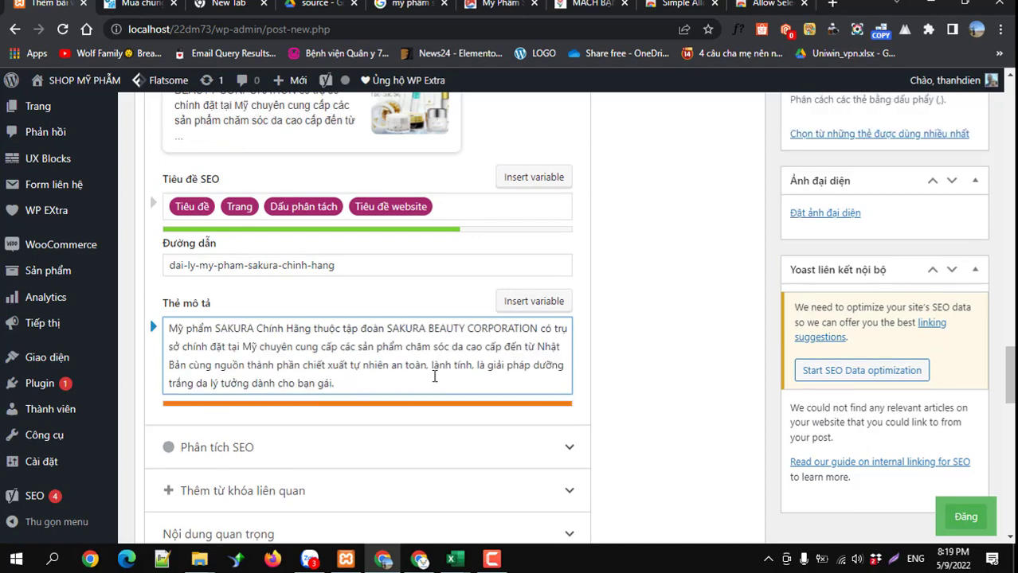
# Copy the post title "Đại lý Mỹ phẩm Sakura chính hãng" into the Yoast focus keyphrase field.
pyautogui.scroll(15, 434, 377)
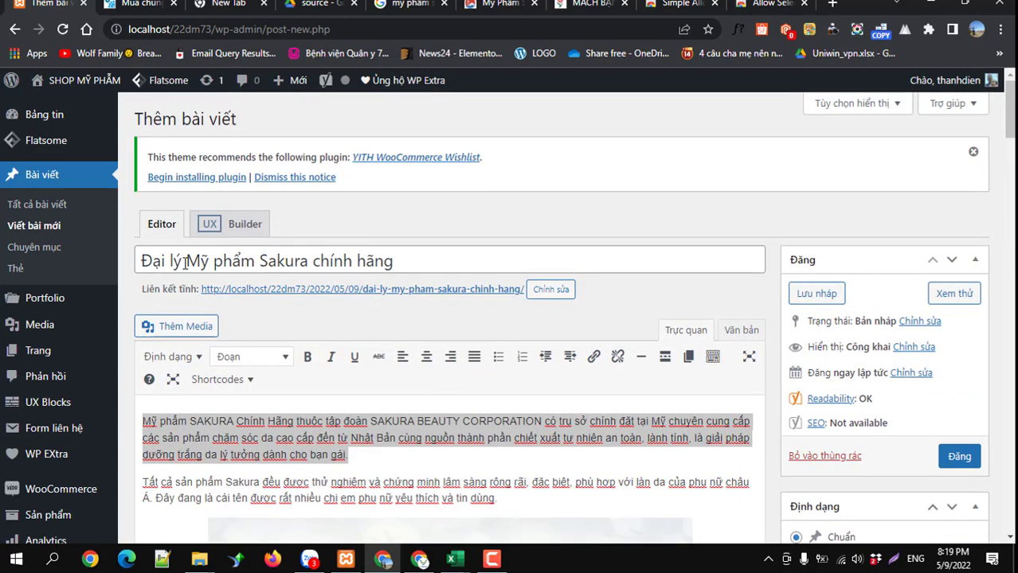
pyautogui.moveTo(190, 263); pyautogui.dragTo(393, 265)
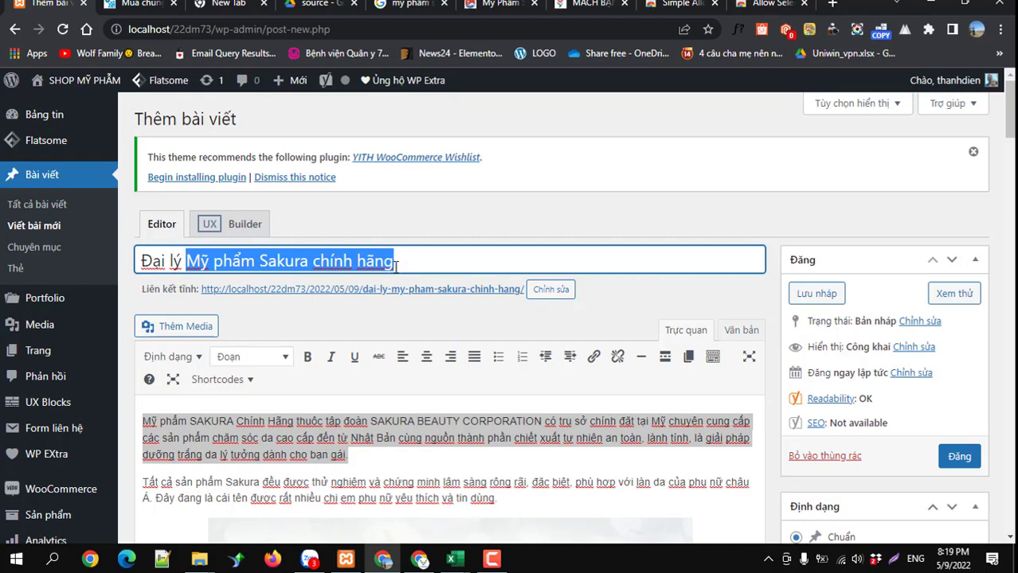
pyautogui.click(399, 262)
pyautogui.moveTo(400, 261); pyautogui.dragTo(137, 265)
pyautogui.hotkey('ctrl', 'c')
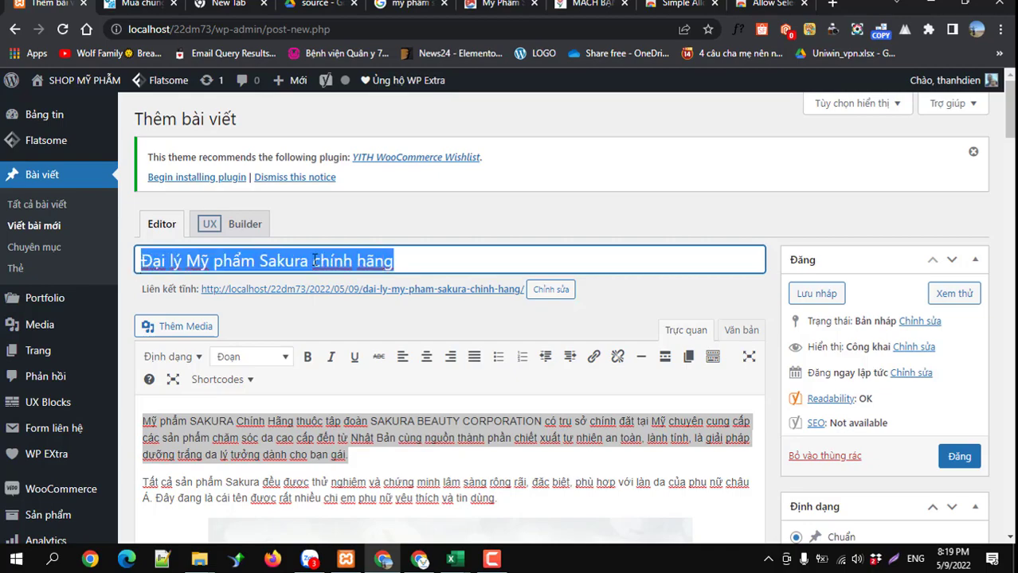
pyautogui.scroll(-15, 437, 292)
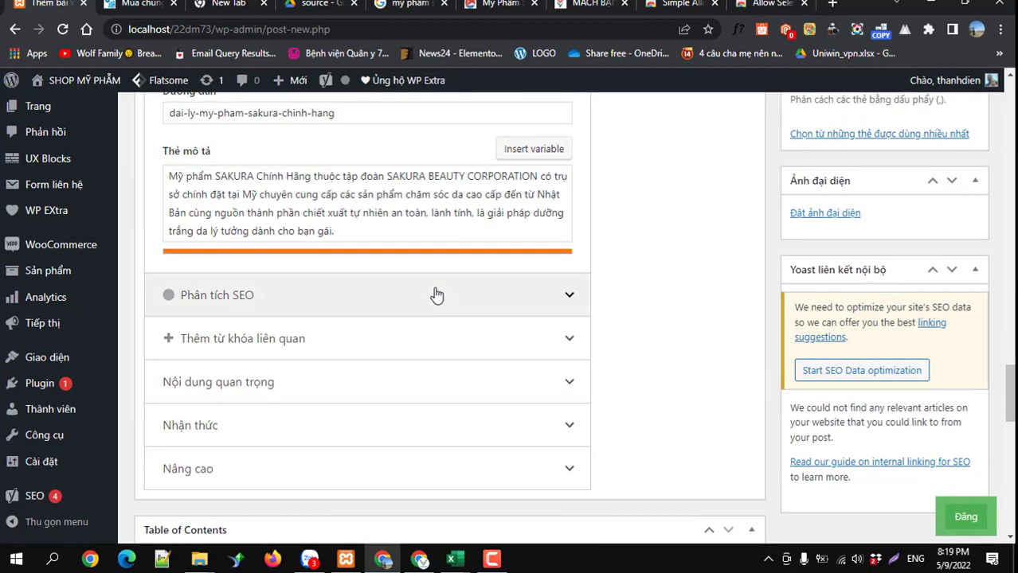
pyautogui.scroll(8, 217, 314)
pyautogui.click(199, 184)
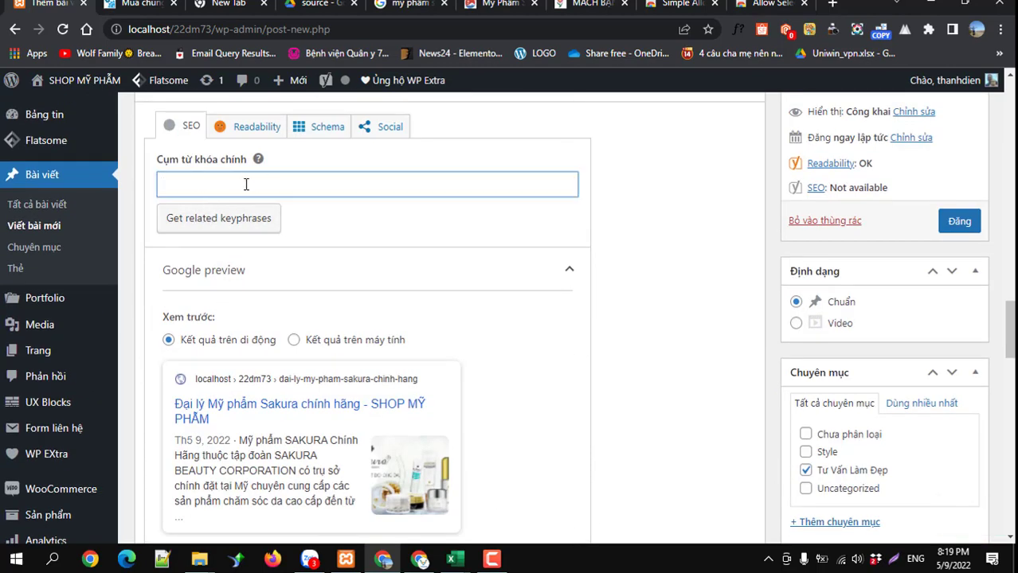
pyautogui.hotkey('ctrl', 'v')
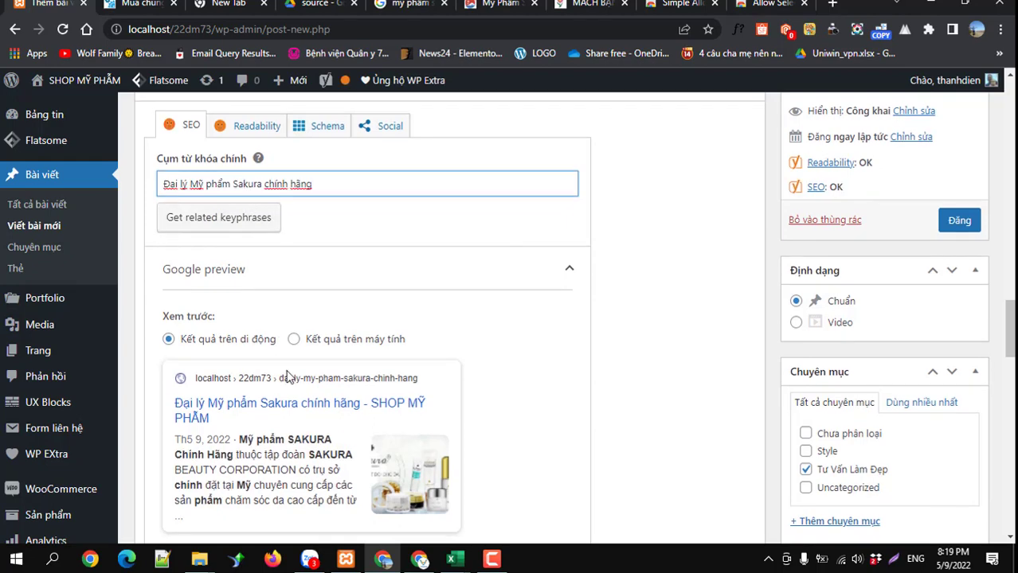
# Add "Mỹ phẩm Sakura chính hãng", copied from the focus keyphrase, as a related keyphrase in Yoast SEO.
pyautogui.scroll(-1, 230, 350)
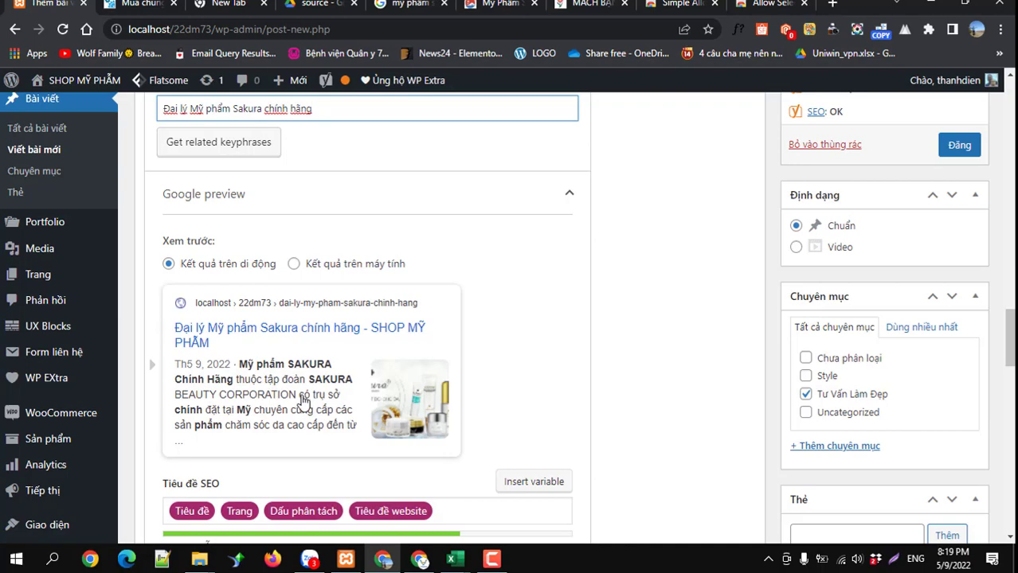
pyautogui.scroll(1, 300, 402)
pyautogui.scroll(-7, 300, 403)
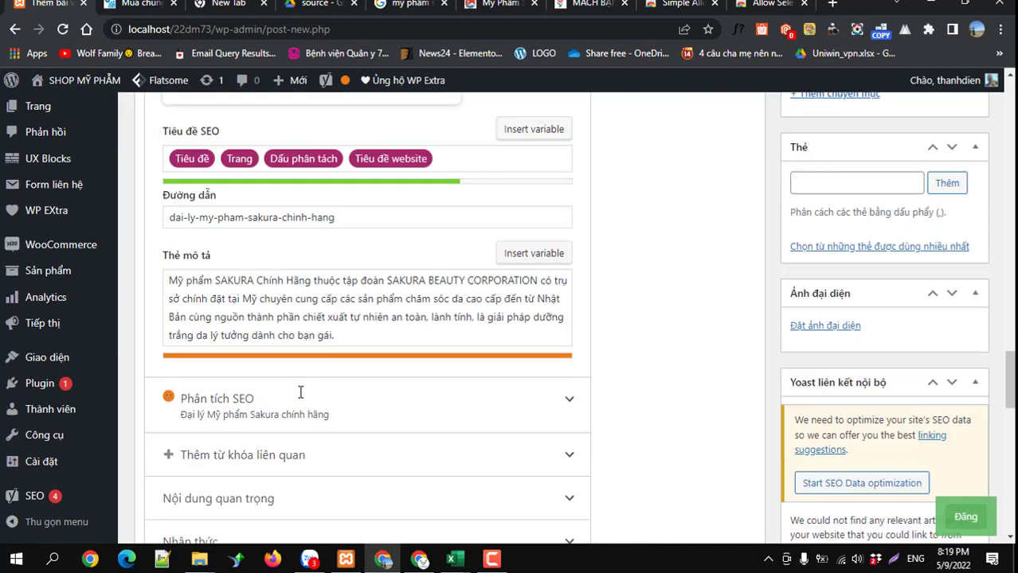
pyautogui.click(271, 354)
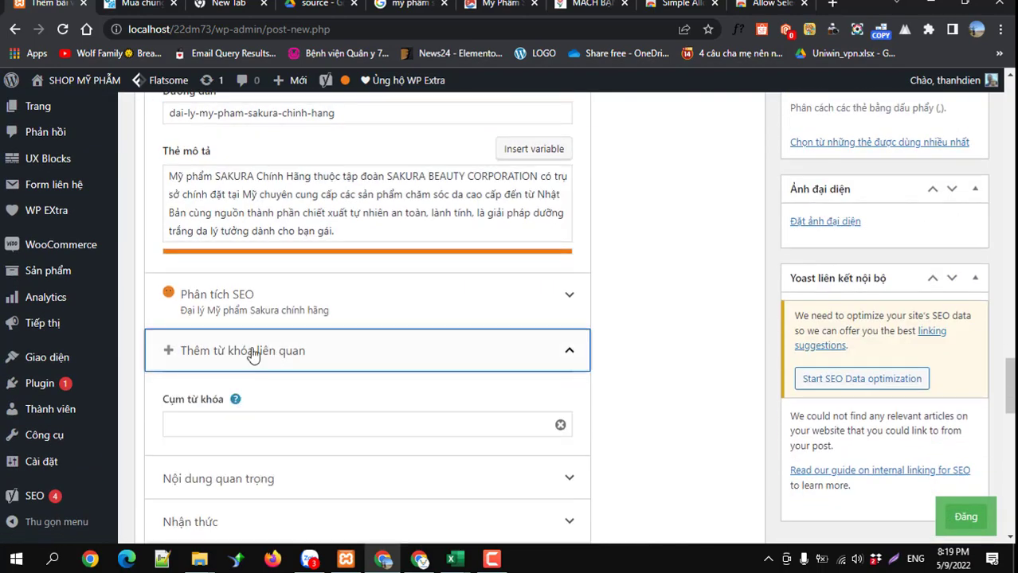
pyautogui.scroll(8, 248, 305)
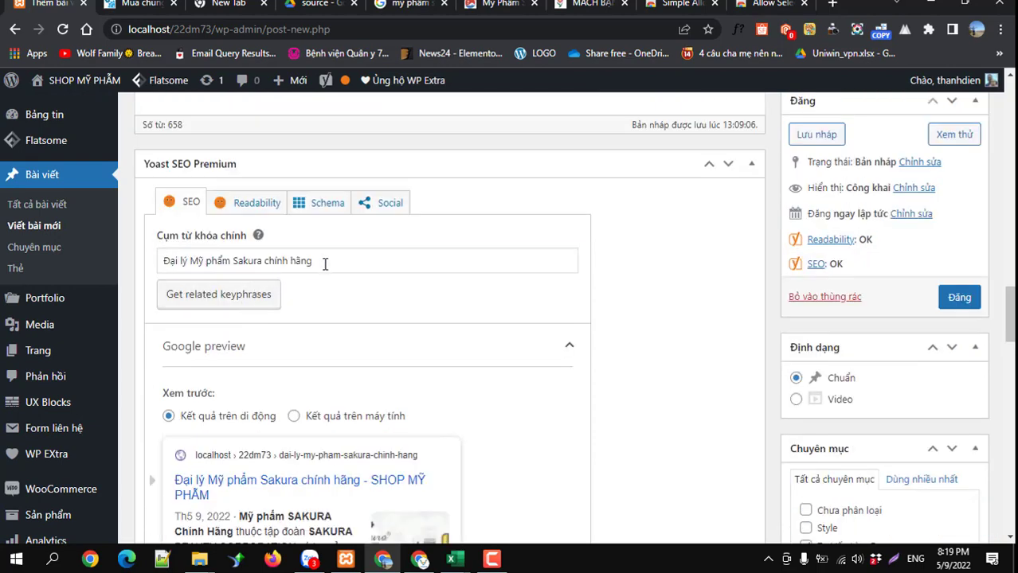
pyautogui.moveTo(325, 264); pyautogui.dragTo(245, 266)
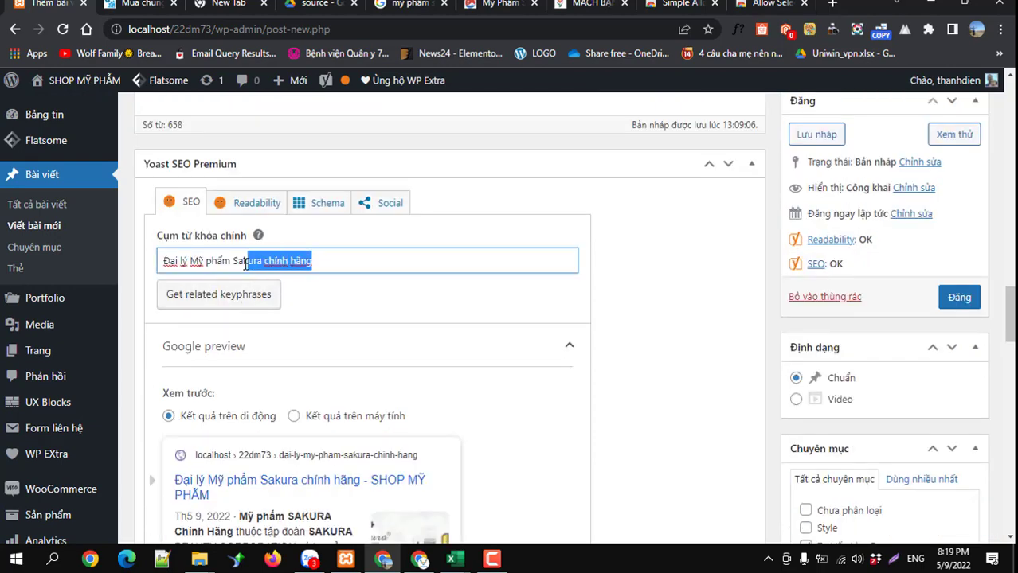
pyautogui.click(191, 262)
pyautogui.moveTo(191, 262); pyautogui.dragTo(313, 261)
pyautogui.hotkey('ctrl', 'c')
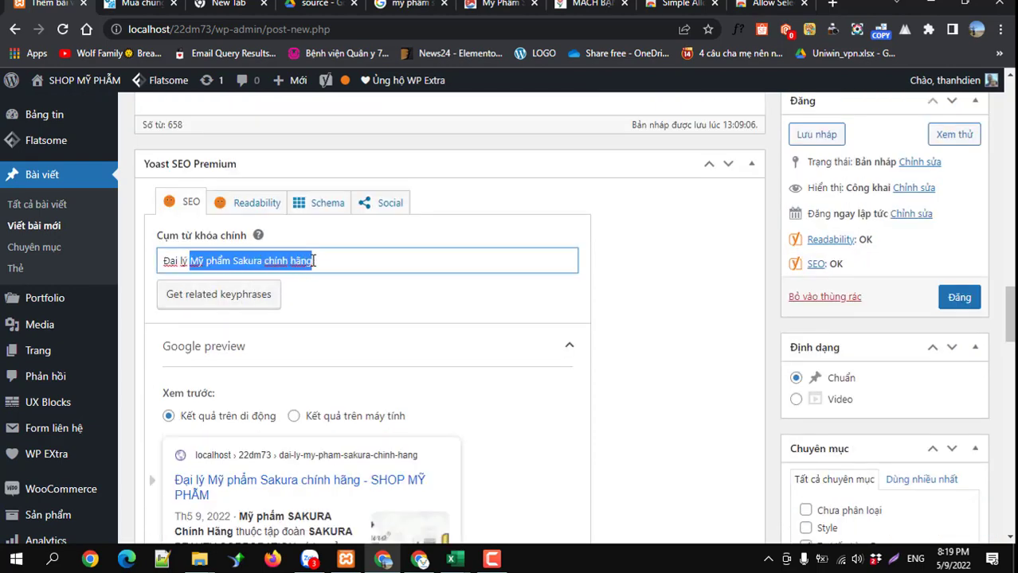
pyautogui.hotkey('ctrl', '-')
pyautogui.scroll(-10, 307, 352)
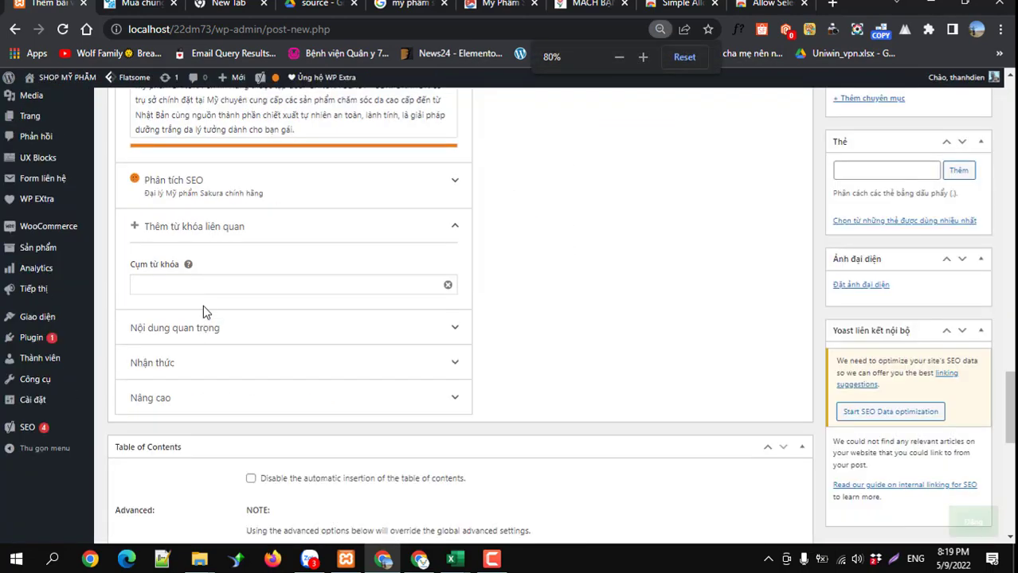
pyautogui.click(199, 285)
pyautogui.hotkey('ctrl', 'v')
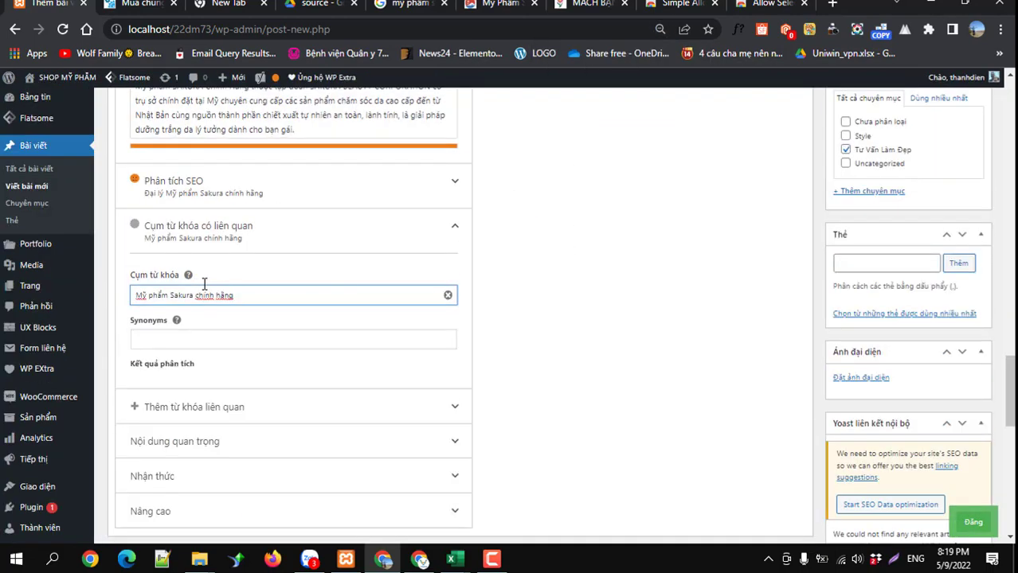
pyautogui.hotkey('ctrl', '0')
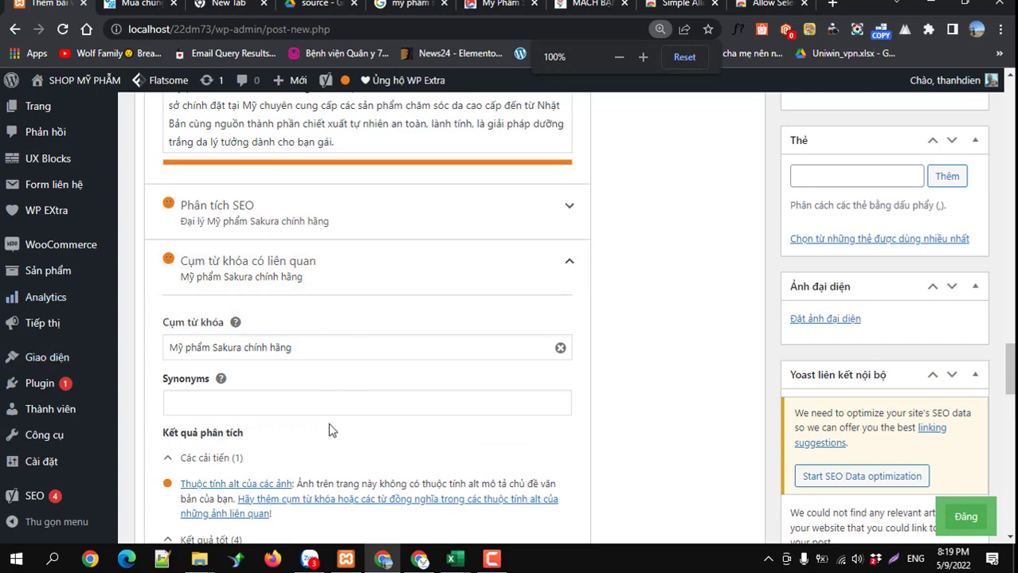
pyautogui.click(295, 400)
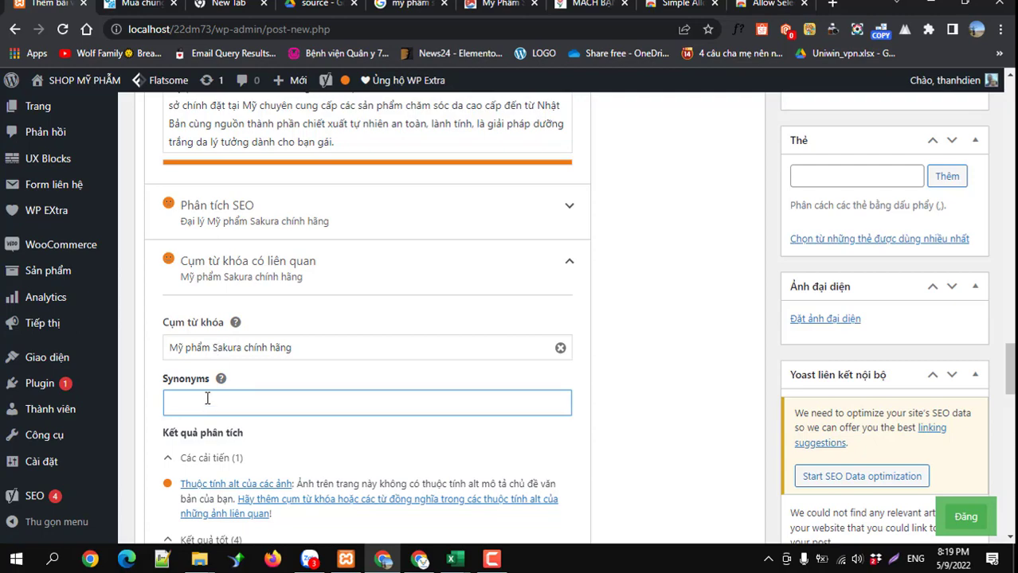
pyautogui.scroll(10, 265, 402)
pyautogui.scroll(2, 265, 406)
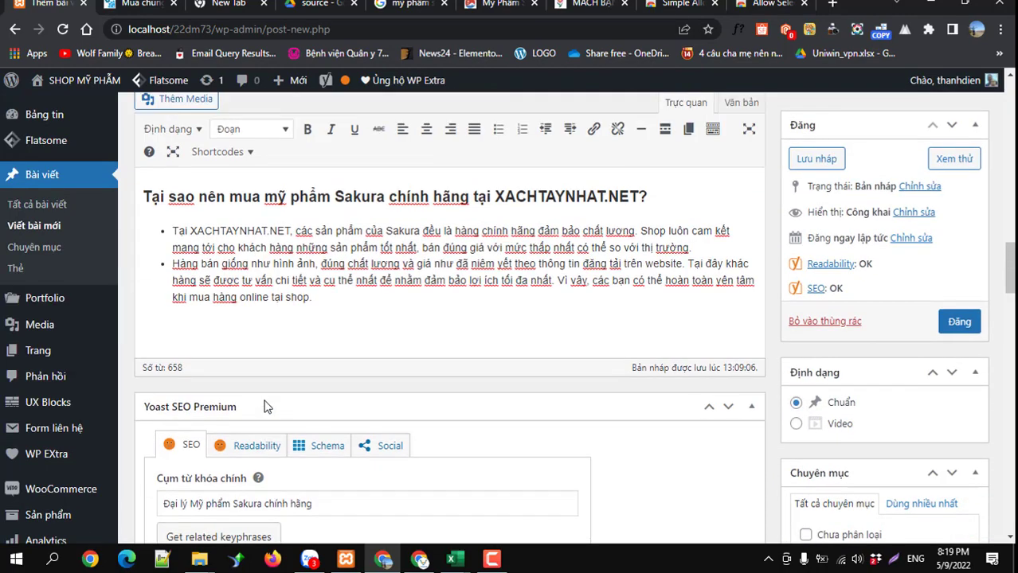
pyautogui.scroll(-7, 265, 406)
pyautogui.scroll(2, 265, 402)
pyautogui.scroll(-4, 265, 403)
# Add "Mỹ phẩm Sakura", copied from the focus keyphrase, as another related keyphrase and collapse its entry.
pyautogui.scroll(7, 263, 405)
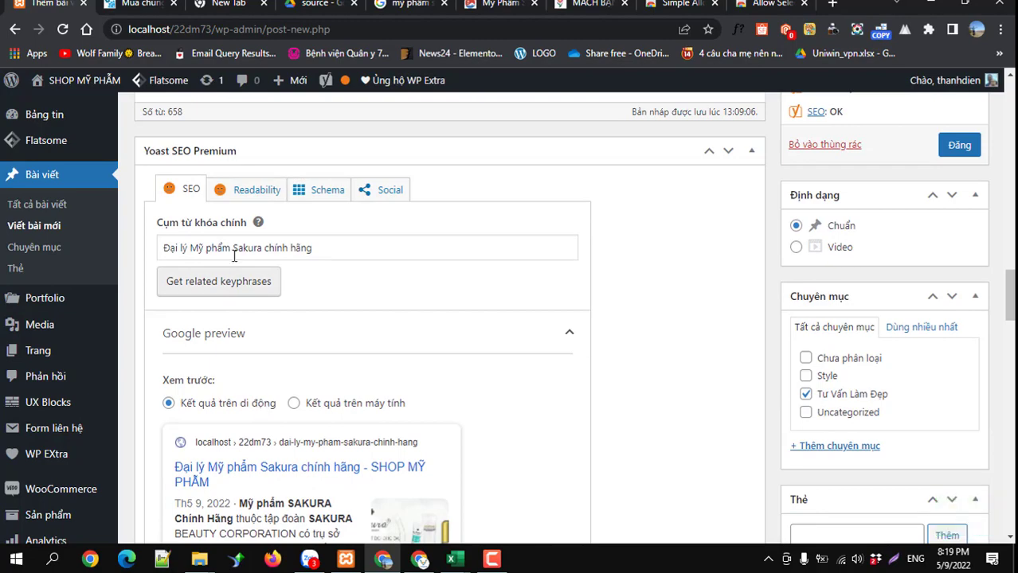
pyautogui.moveTo(190, 247); pyautogui.dragTo(262, 252)
pyautogui.hotkey('ctrl', 'c')
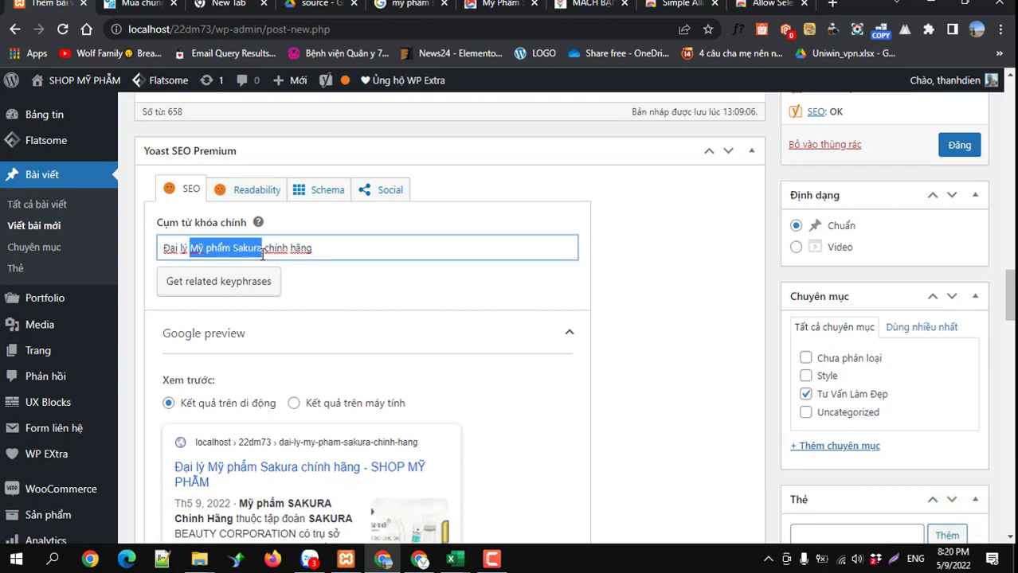
pyautogui.scroll(-10, 324, 362)
pyautogui.scroll(-4, 322, 364)
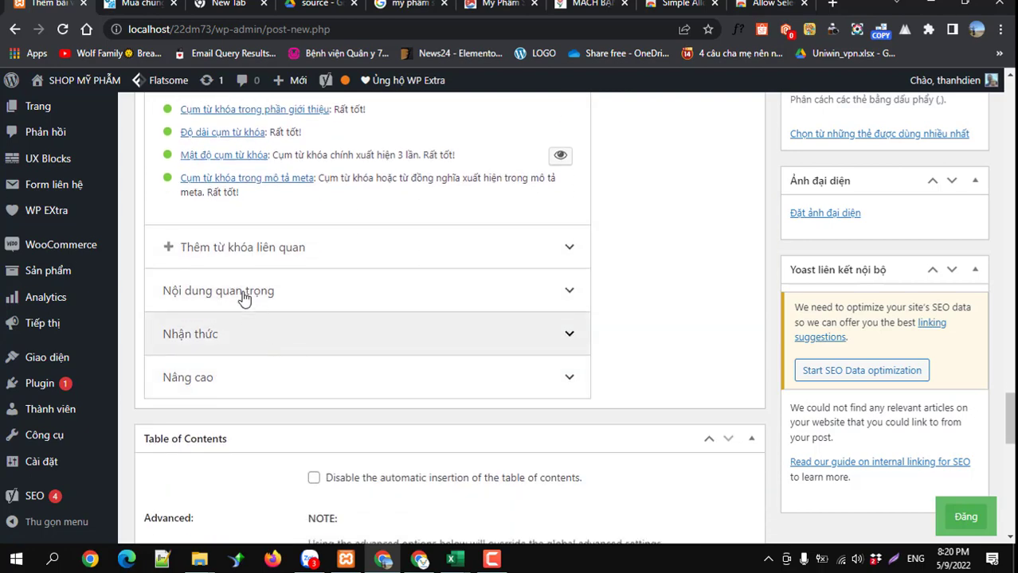
pyautogui.click(239, 247)
pyautogui.click(228, 312)
pyautogui.hotkey('ctrl', 'v')
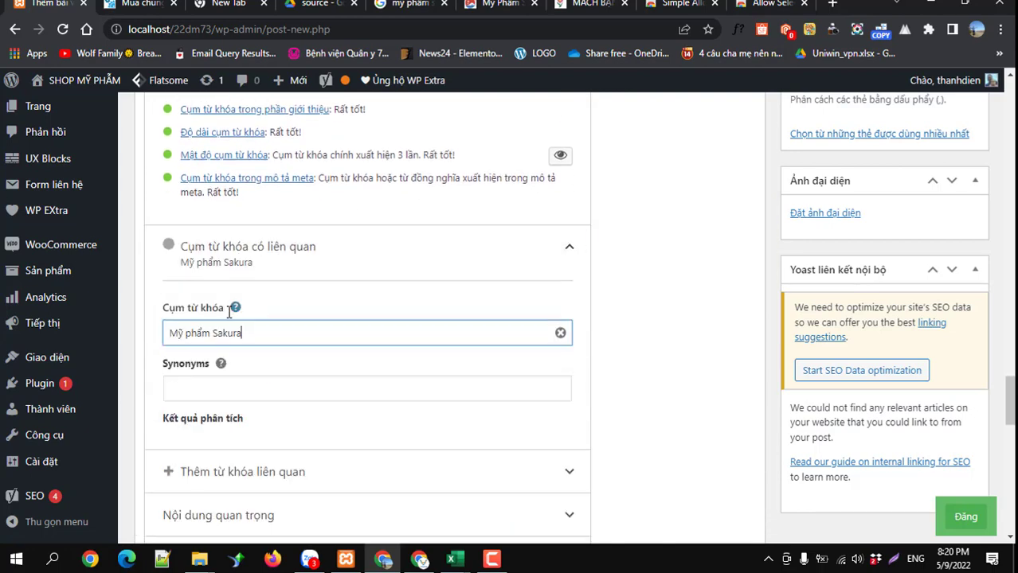
pyautogui.scroll(-2, 238, 422)
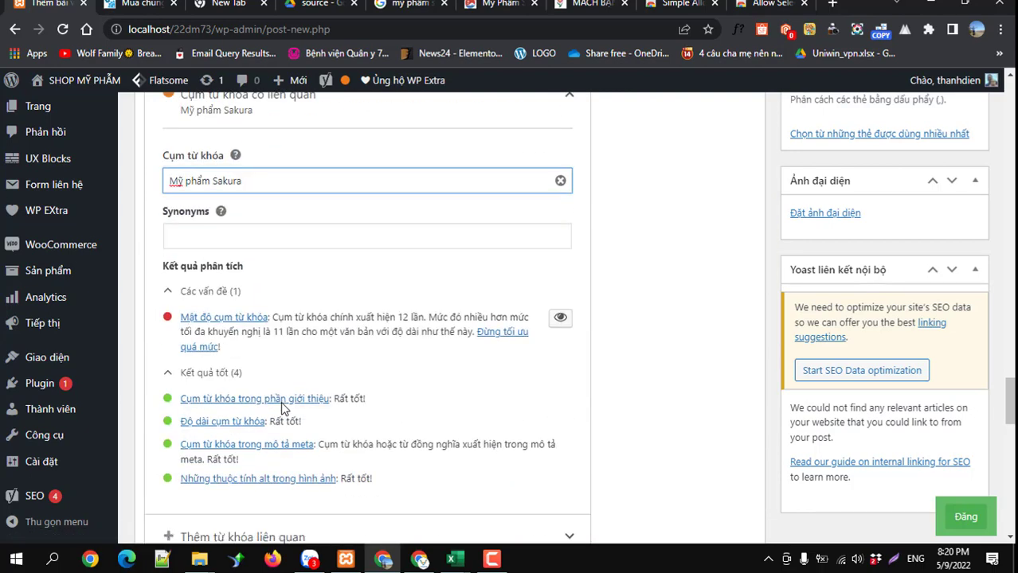
pyautogui.scroll(3, 279, 407)
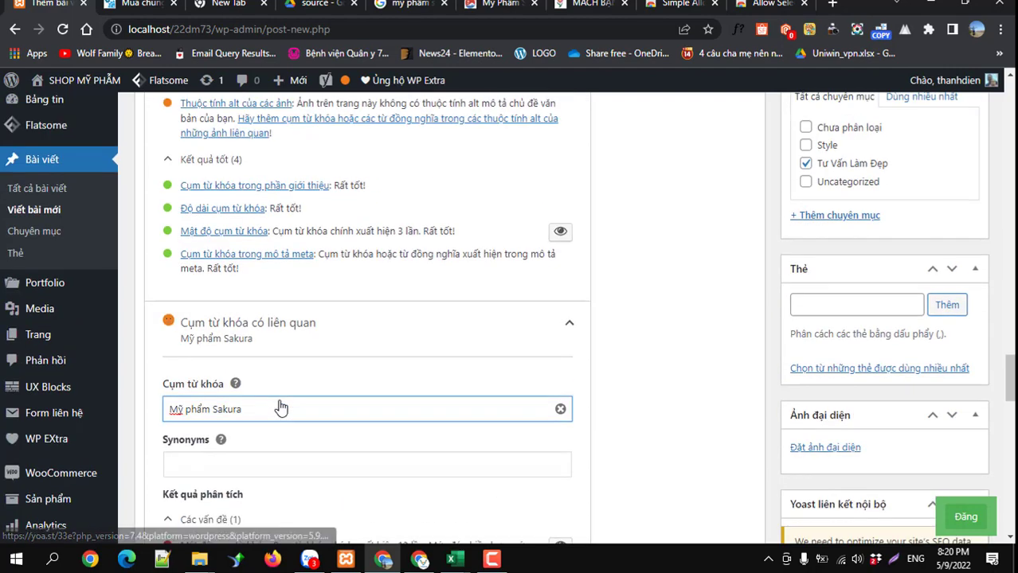
pyautogui.click(315, 353)
# Add a further related keyphrase, "Đại lý Mỹ phẩm Sakura", copied from the focus keyphrase.
pyautogui.click(258, 382)
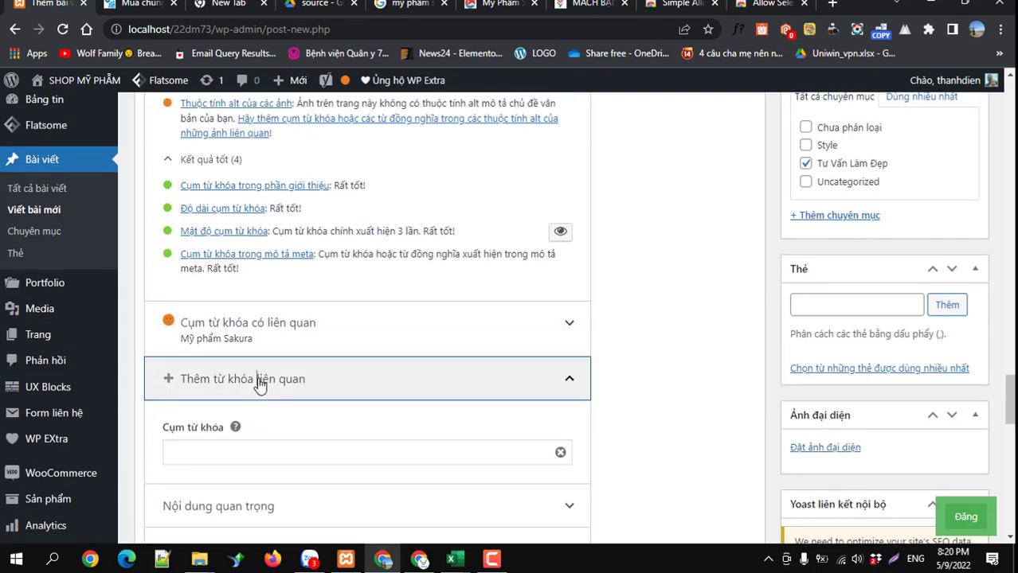
pyautogui.scroll(8, 259, 382)
pyautogui.scroll(6, 257, 380)
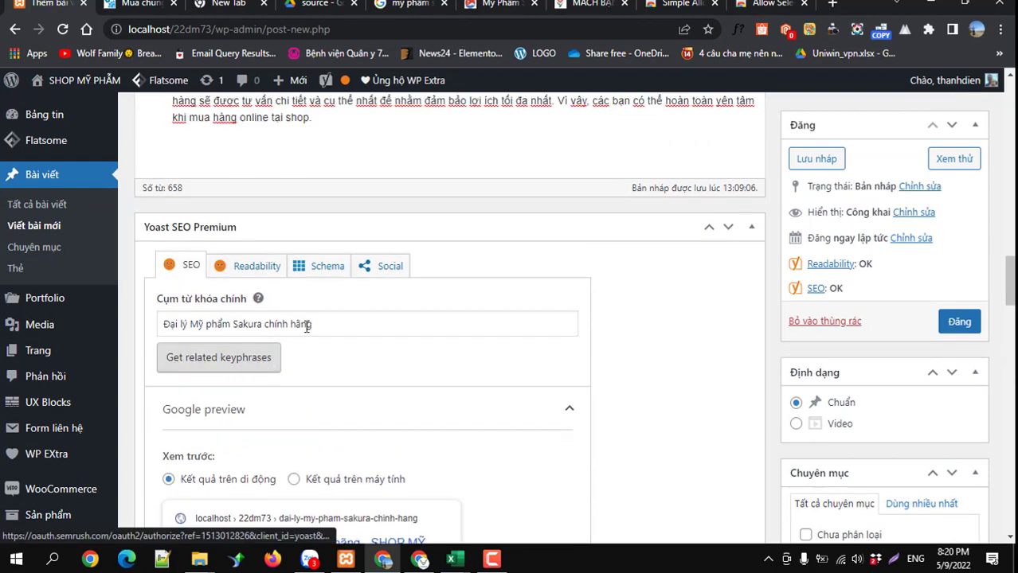
pyautogui.moveTo(309, 325); pyautogui.dragTo(164, 320)
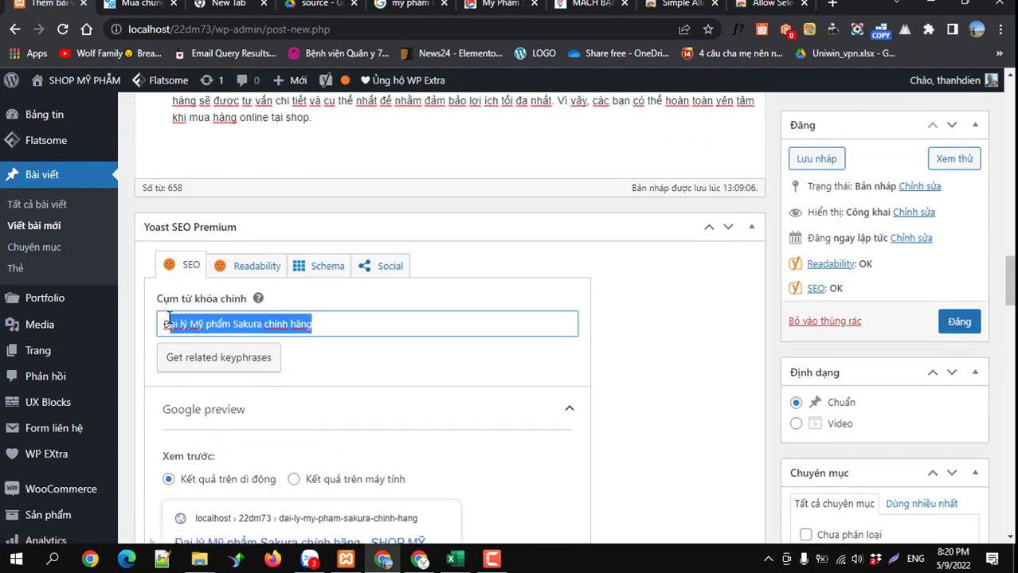
pyautogui.click(255, 328)
pyautogui.moveTo(262, 324); pyautogui.dragTo(166, 324)
pyautogui.hotkey('ctrl', 'c')
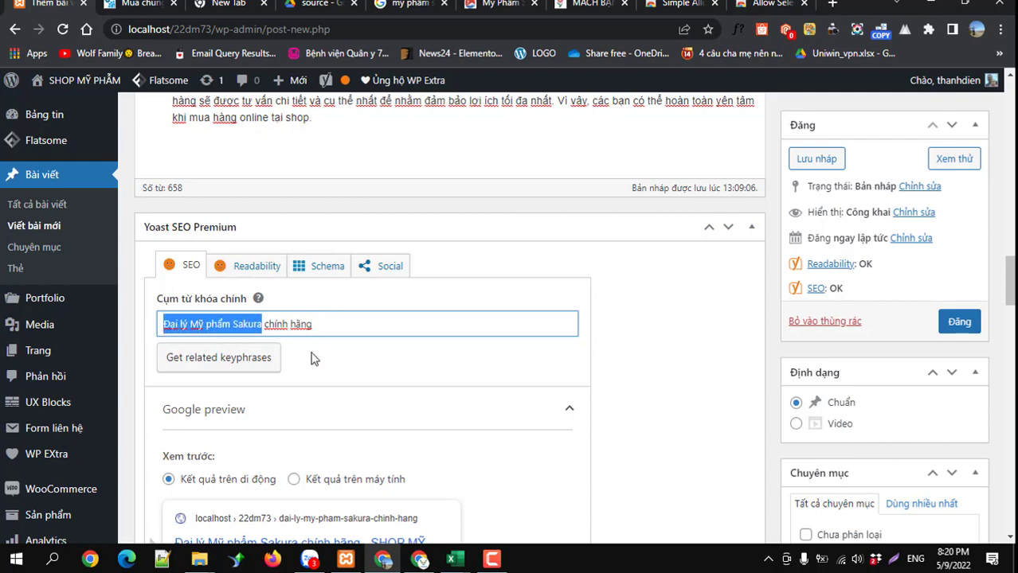
pyautogui.scroll(-15, 313, 351)
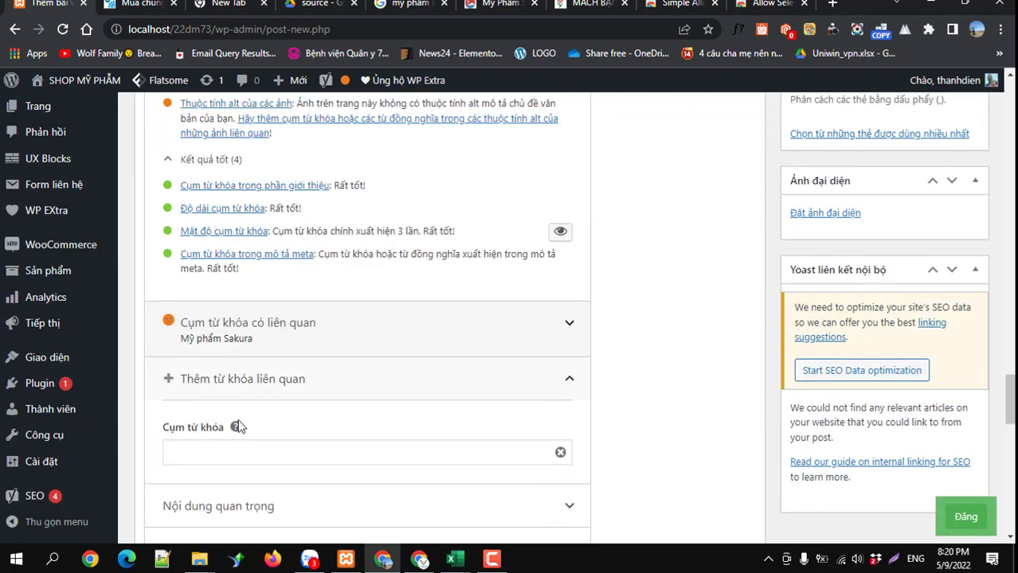
pyautogui.click(229, 446)
pyautogui.hotkey('ctrl', 'v')
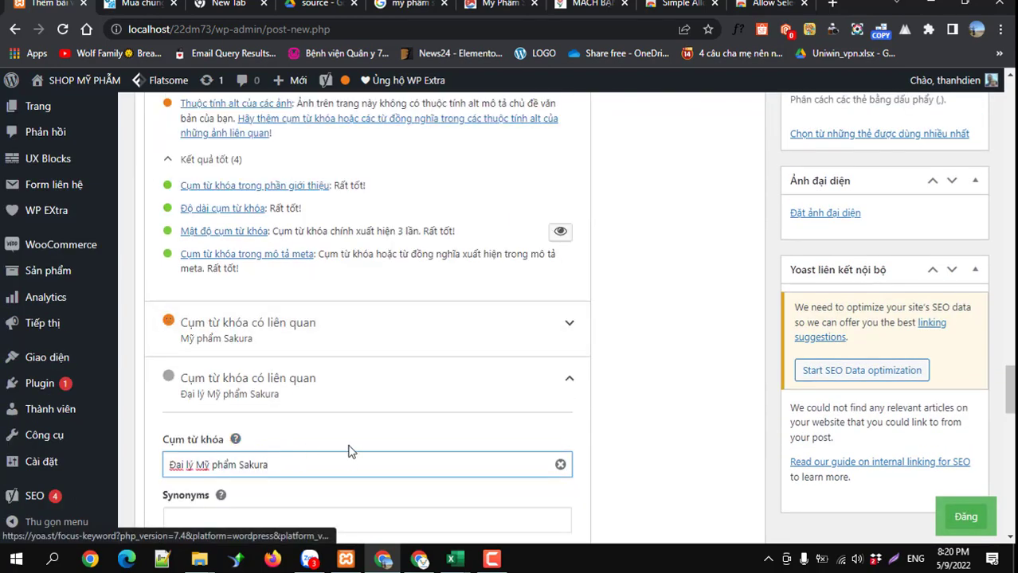
pyautogui.click(671, 424)
pyautogui.scroll(15, 597, 418)
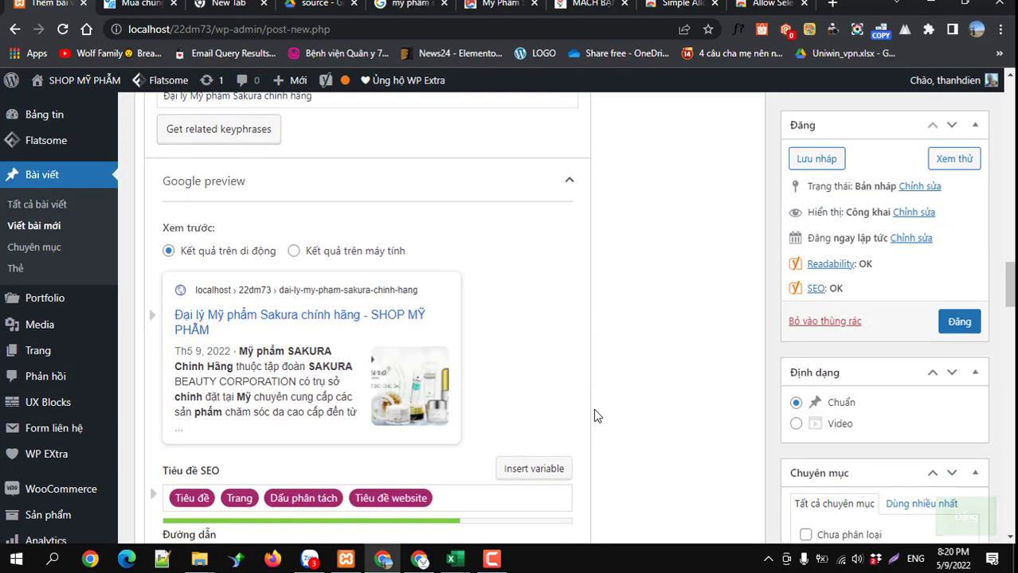
pyautogui.scroll(-8, 594, 411)
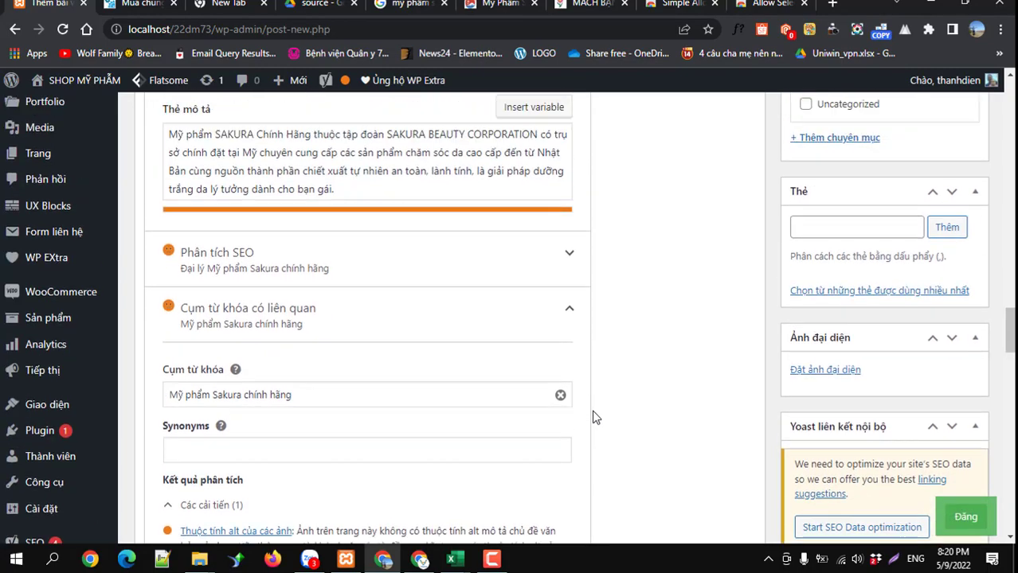
pyautogui.scroll(6, 594, 418)
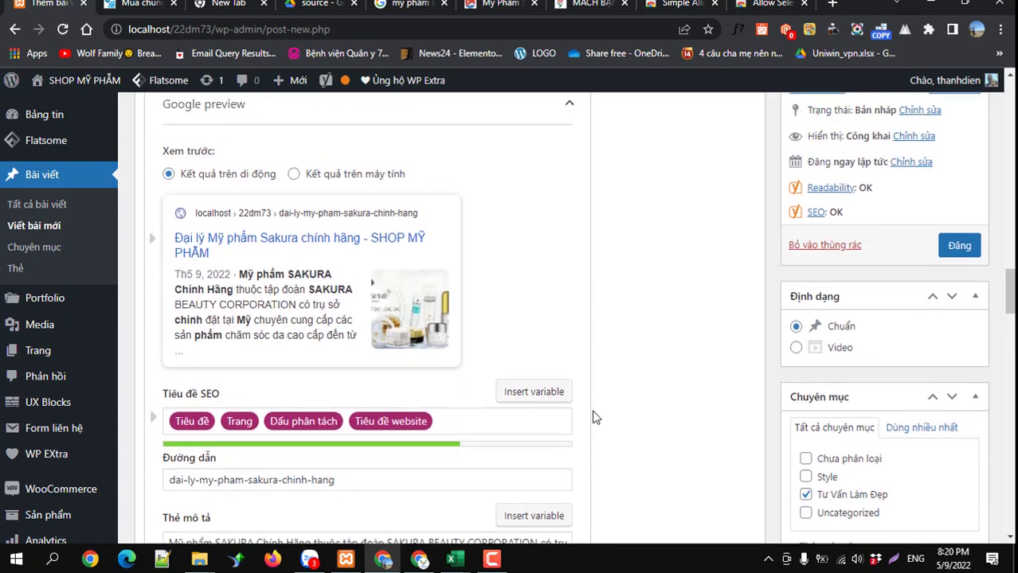
pyautogui.scroll(4, 591, 410)
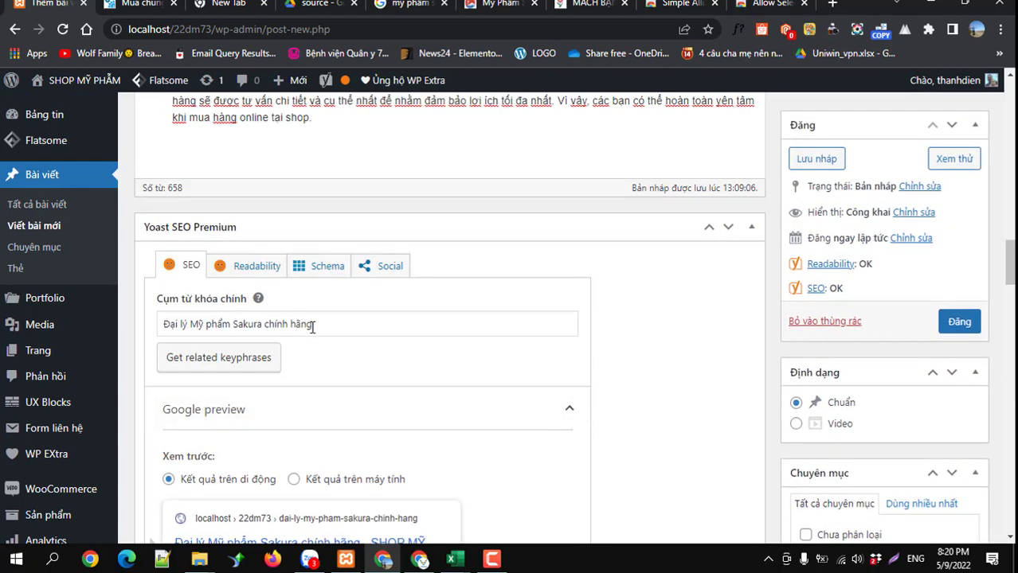
pyautogui.moveTo(191, 324); pyautogui.dragTo(251, 329)
pyautogui.moveTo(328, 325); pyautogui.dragTo(197, 327)
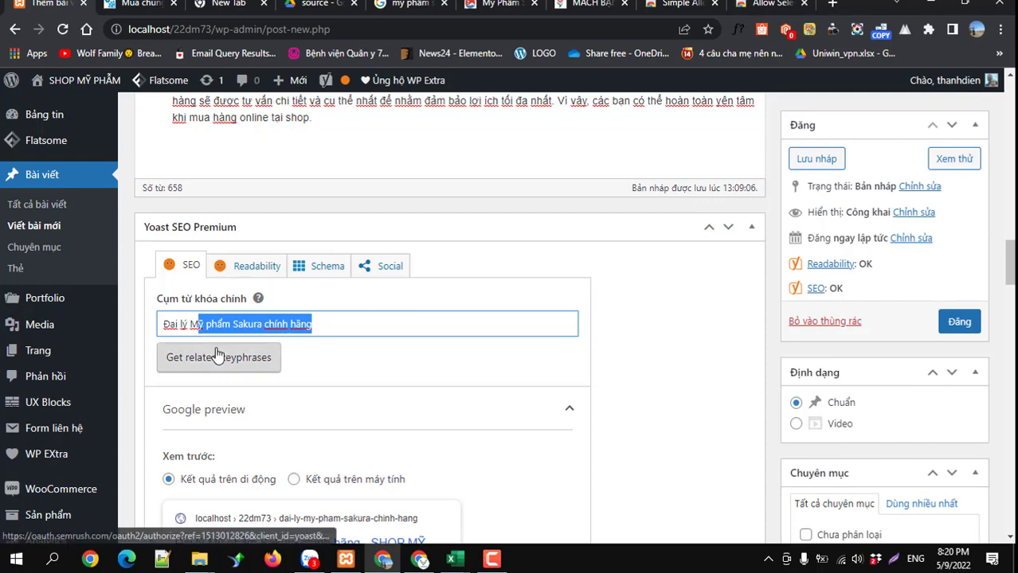
# Copy "Sakura chính hãng" from the focus keyphrase and add it as a fourth related keyphrase.
pyautogui.click(237, 324)
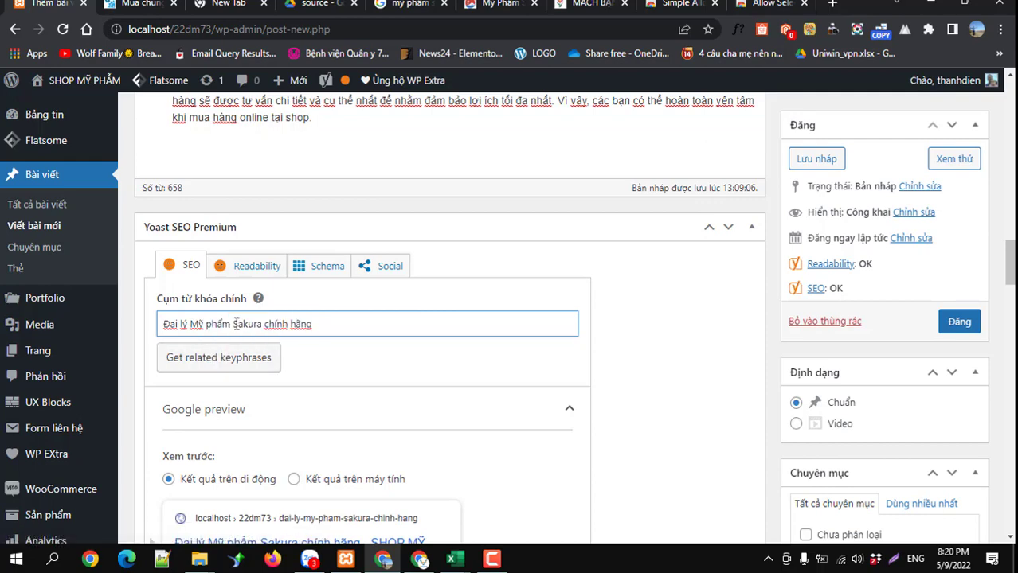
pyautogui.moveTo(283, 329); pyautogui.dragTo(315, 328)
pyautogui.hotkey('ctrl', 'c')
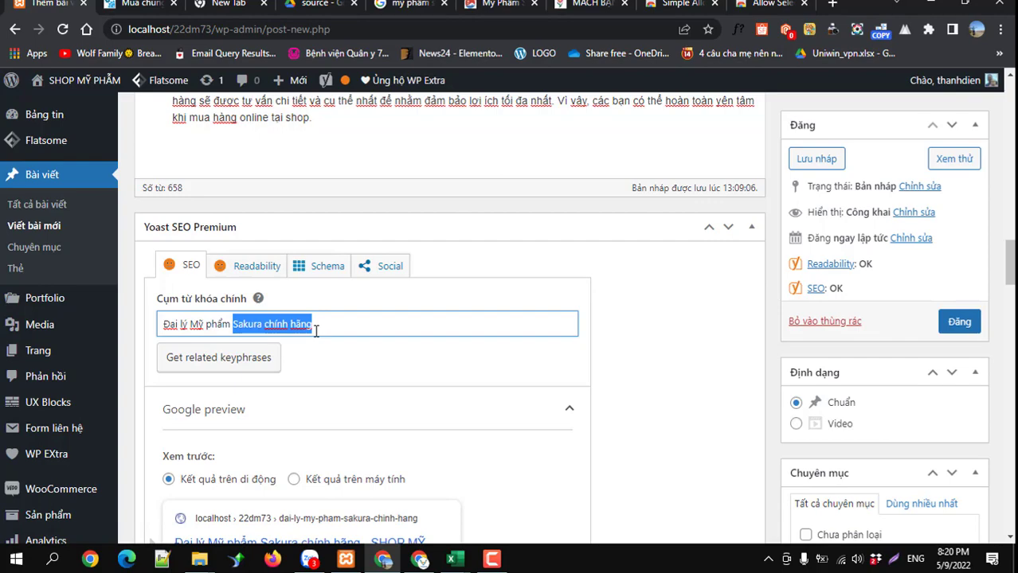
pyautogui.scroll(-10, 304, 363)
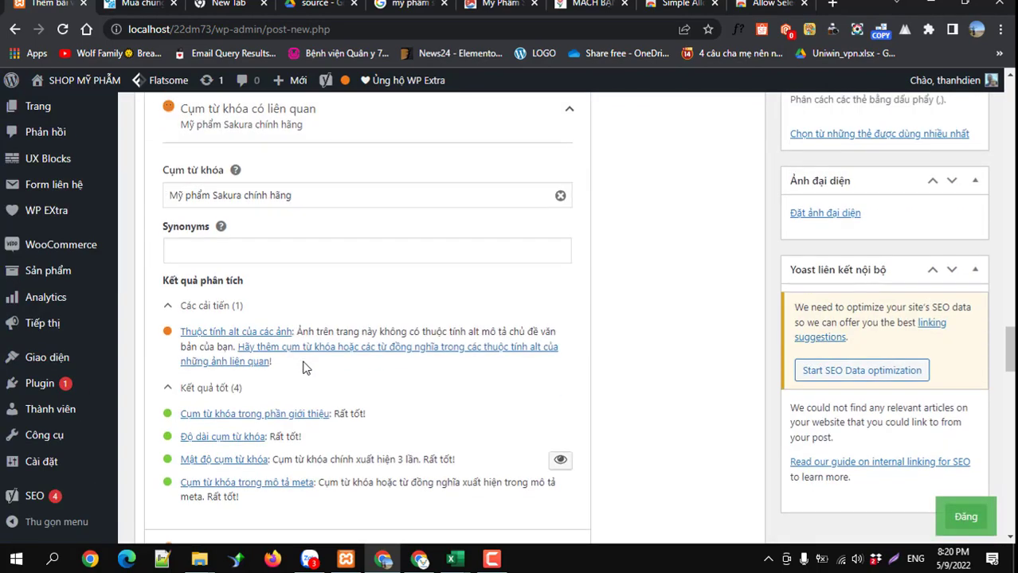
pyautogui.scroll(-9, 303, 368)
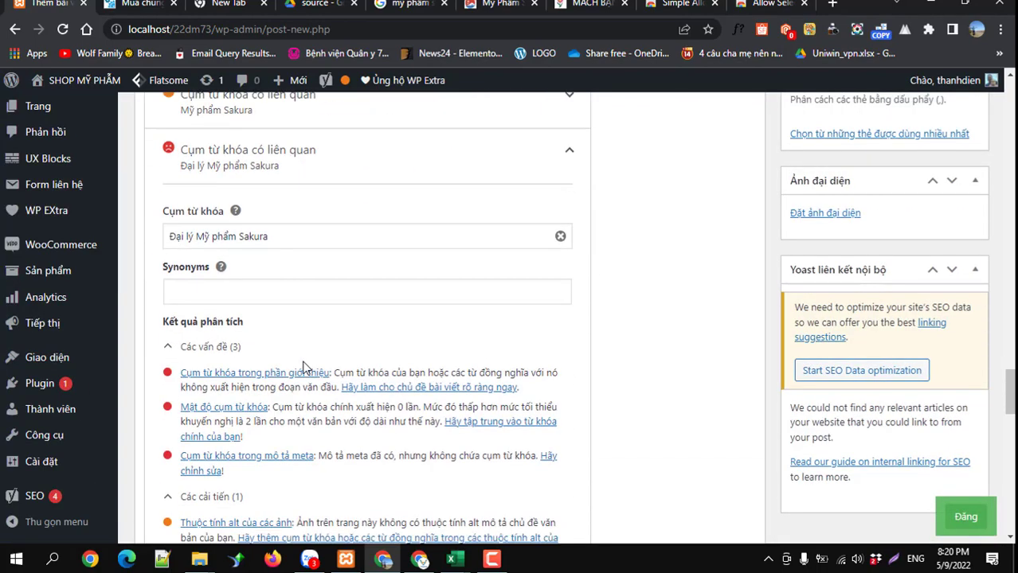
pyautogui.click(228, 434)
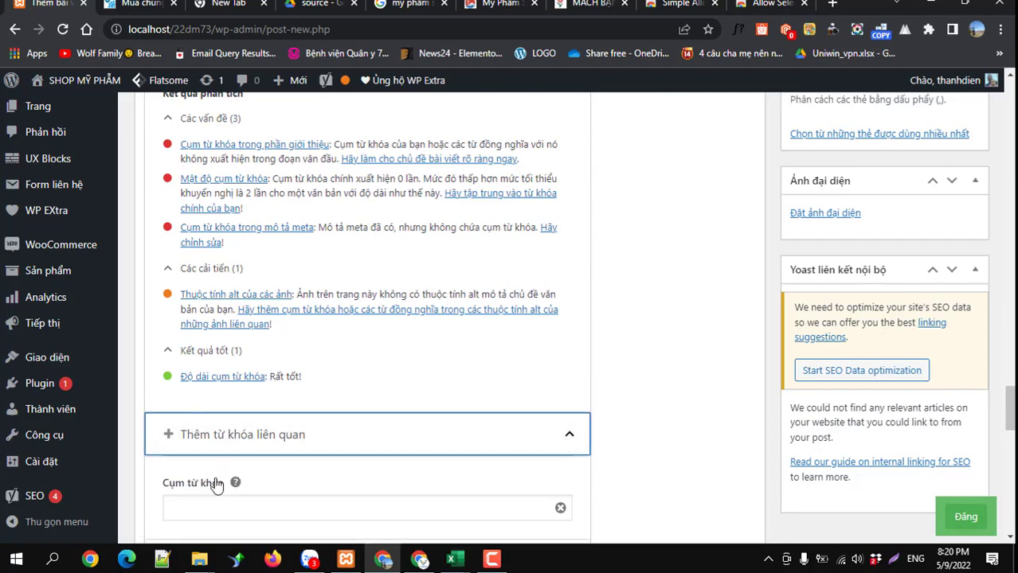
pyautogui.hotkey('ctrl', 'v')
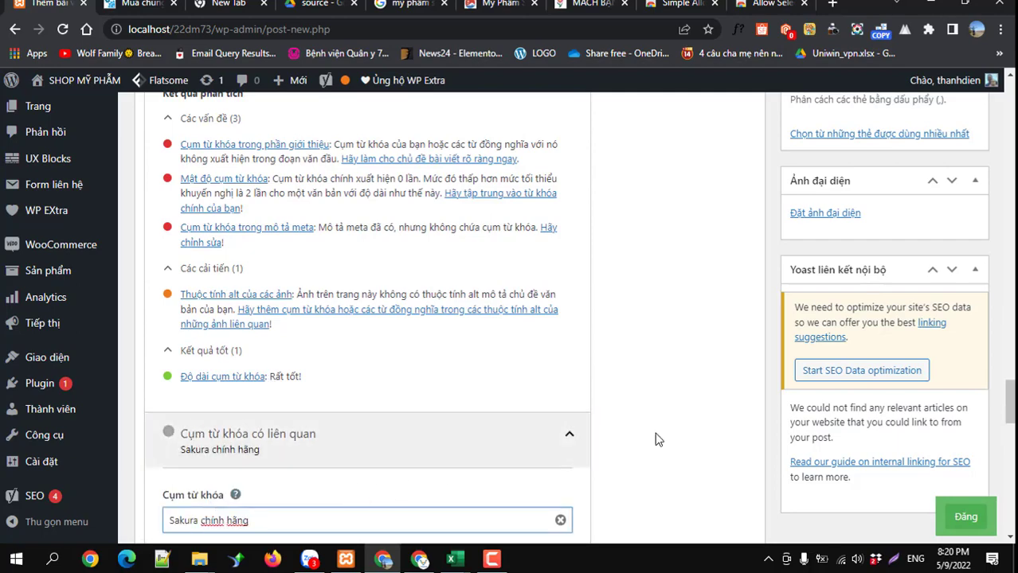
pyautogui.scroll(5, 647, 437)
pyautogui.scroll(4, 643, 432)
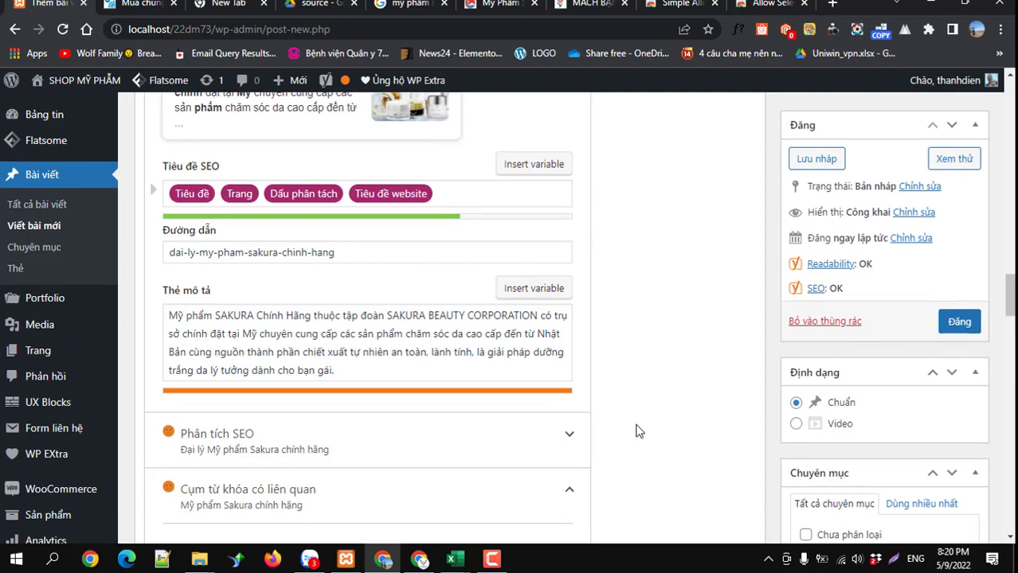
# Collapse the entry of the related keyphrase "Sakura chính hãng" in Yoast SEO.
pyautogui.scroll(-15, 633, 416)
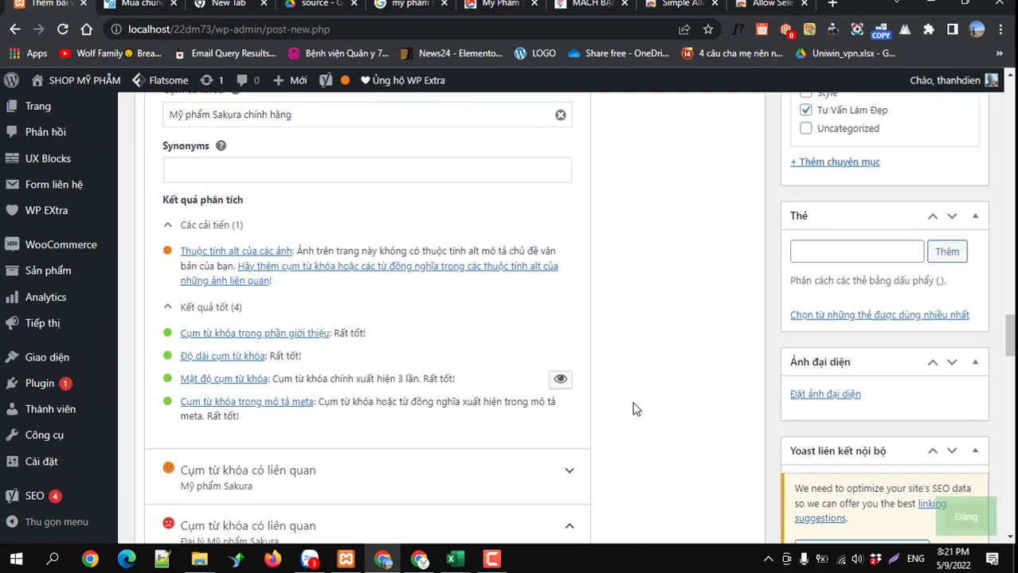
pyautogui.scroll(-1, 478, 383)
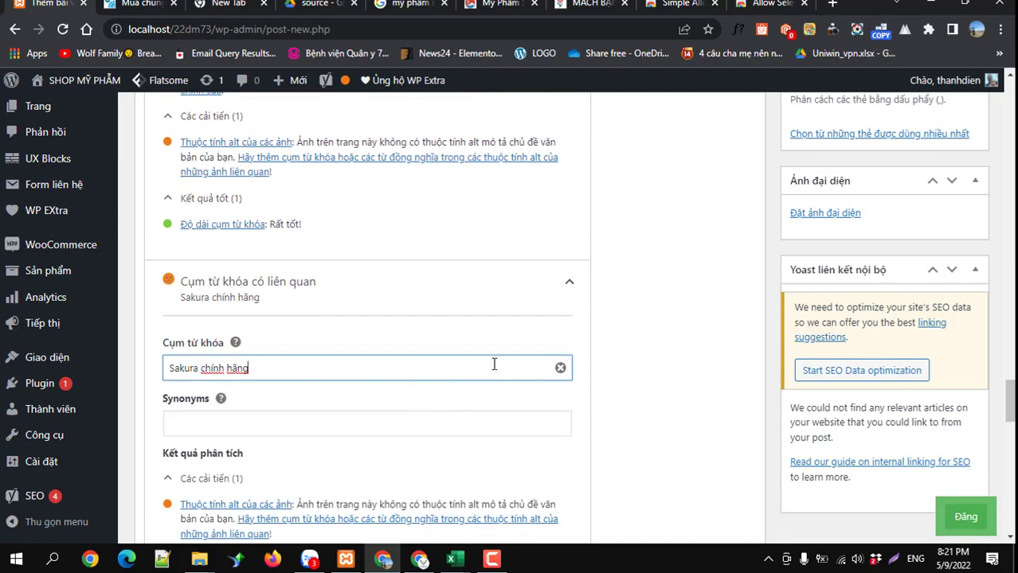
pyautogui.click(562, 287)
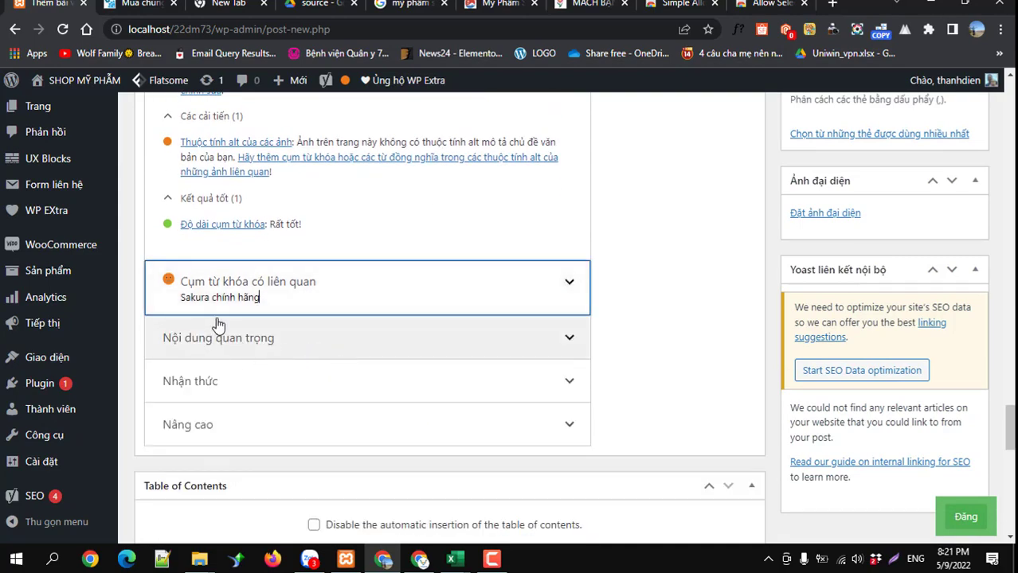
# Examine the article's subheadings and images for use of the keyphrase "mỹ phẩm Sakura", highlighting the headings while reading.
pyautogui.scroll(8, 218, 327)
pyautogui.scroll(10, 293, 333)
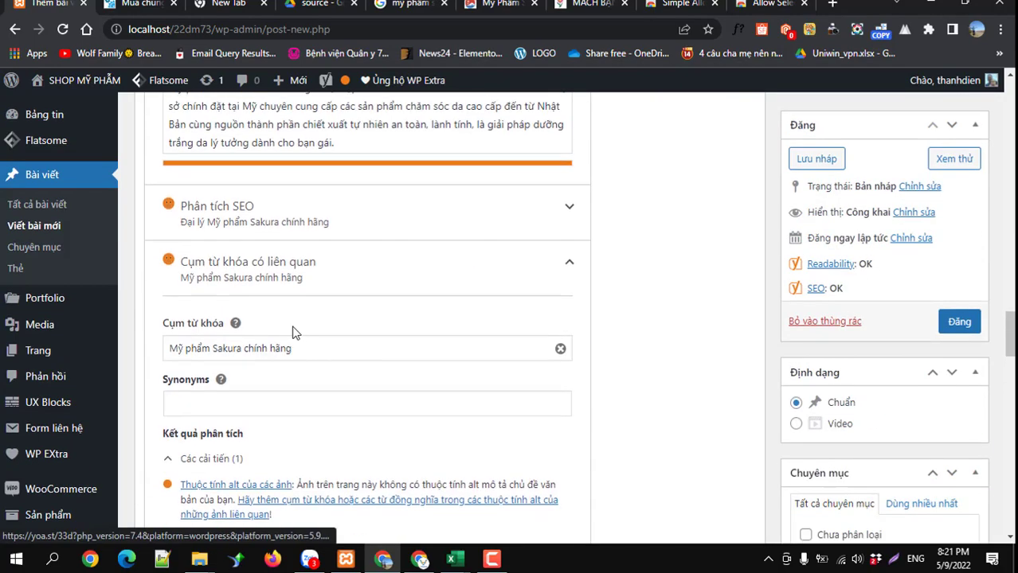
pyautogui.scroll(8, 294, 333)
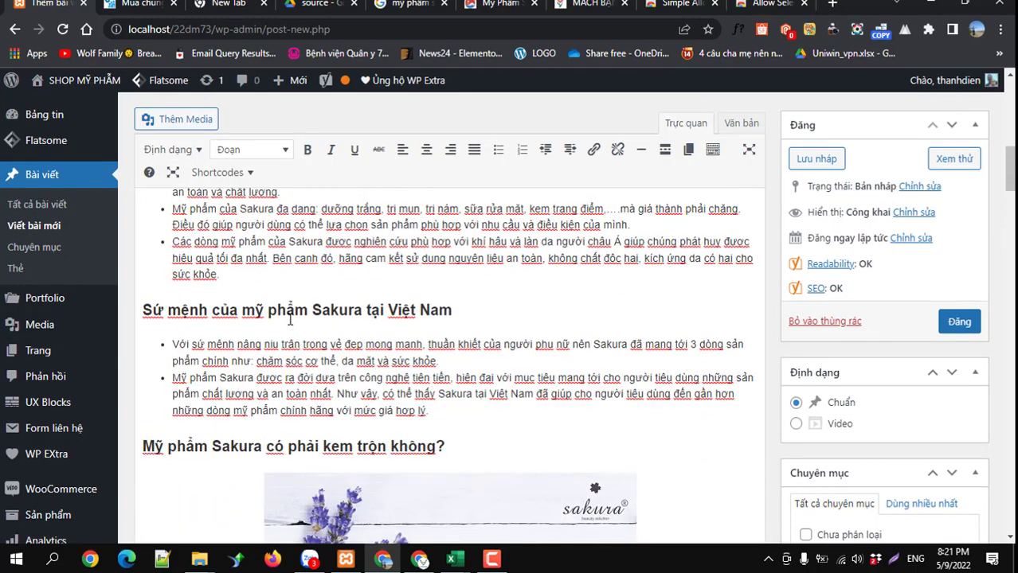
pyautogui.moveTo(191, 309); pyautogui.dragTo(451, 311)
pyautogui.scroll(4, 391, 342)
pyautogui.moveTo(253, 395); pyautogui.dragTo(377, 399)
pyautogui.scroll(5, 273, 406)
pyautogui.scroll(-7, 273, 406)
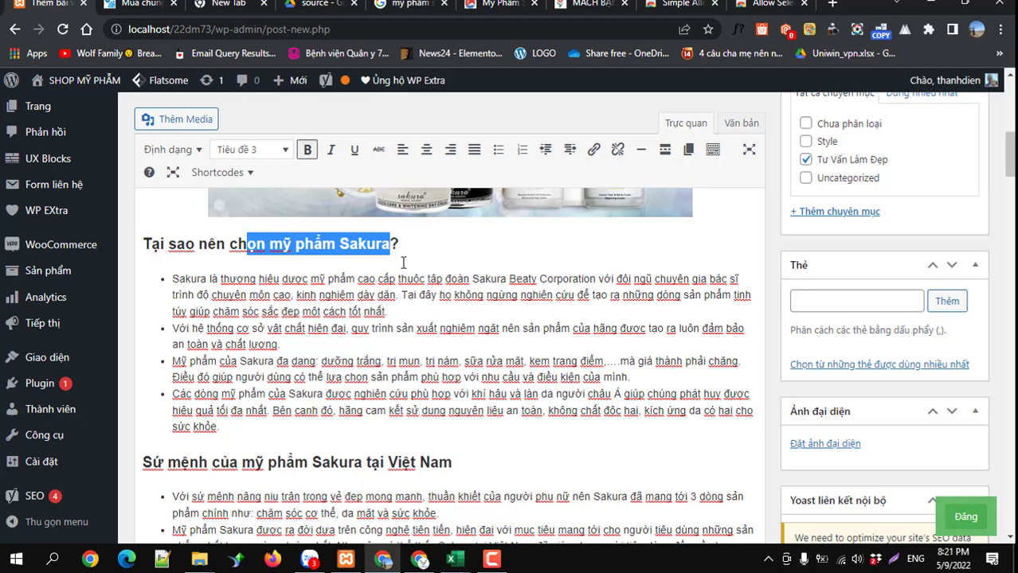
pyautogui.click(403, 249)
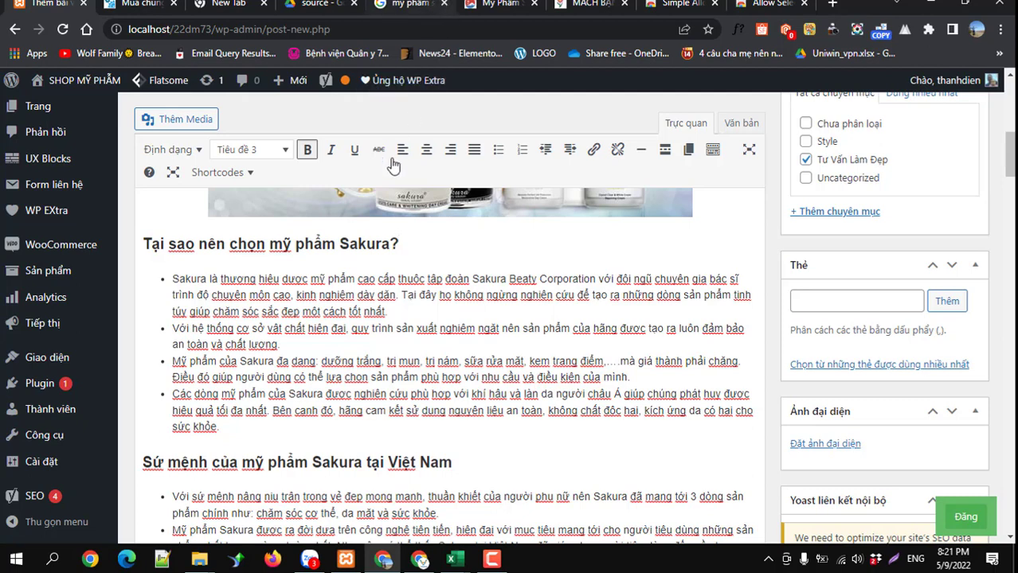
pyautogui.moveTo(213, 249); pyautogui.dragTo(148, 250)
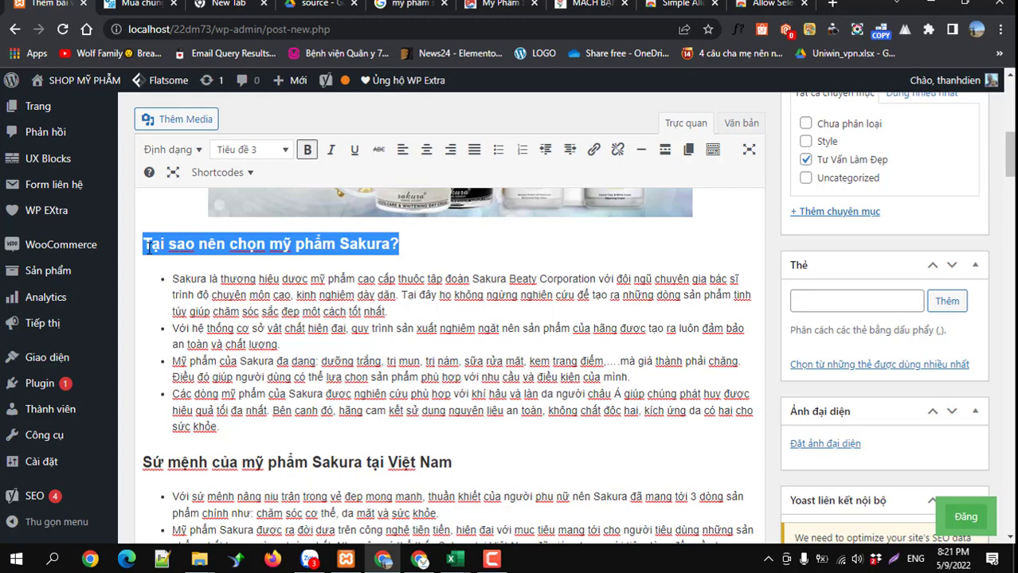
pyautogui.click(280, 315)
pyautogui.scroll(-4, 279, 310)
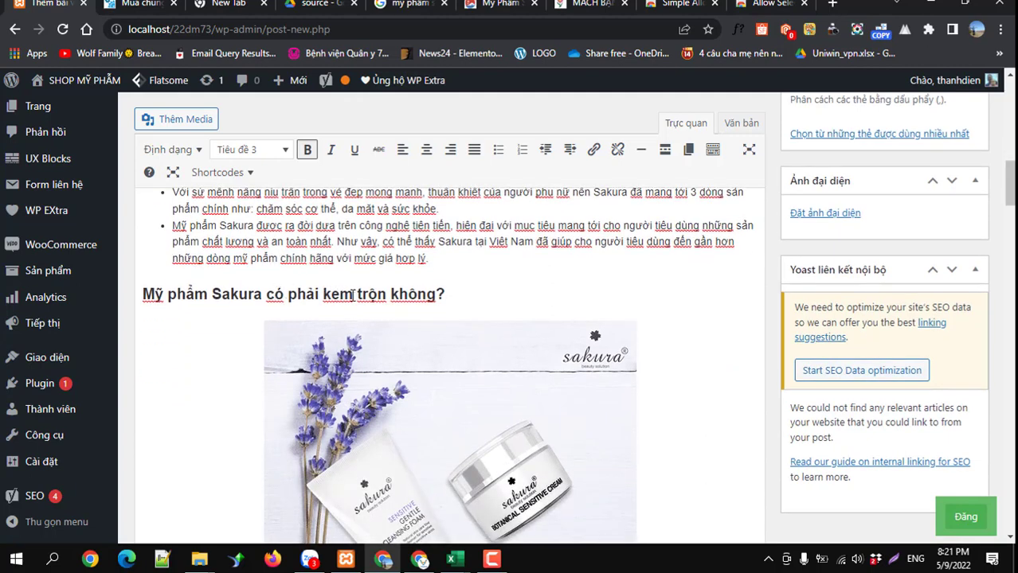
pyautogui.moveTo(453, 294); pyautogui.dragTo(159, 291)
pyautogui.scroll(-1, 300, 352)
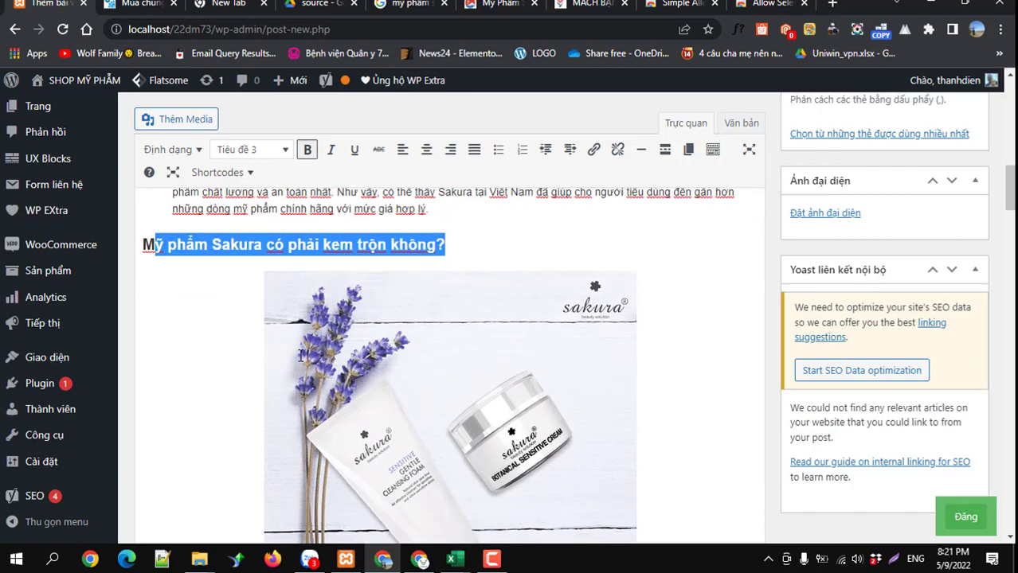
pyautogui.scroll(-2, 300, 353)
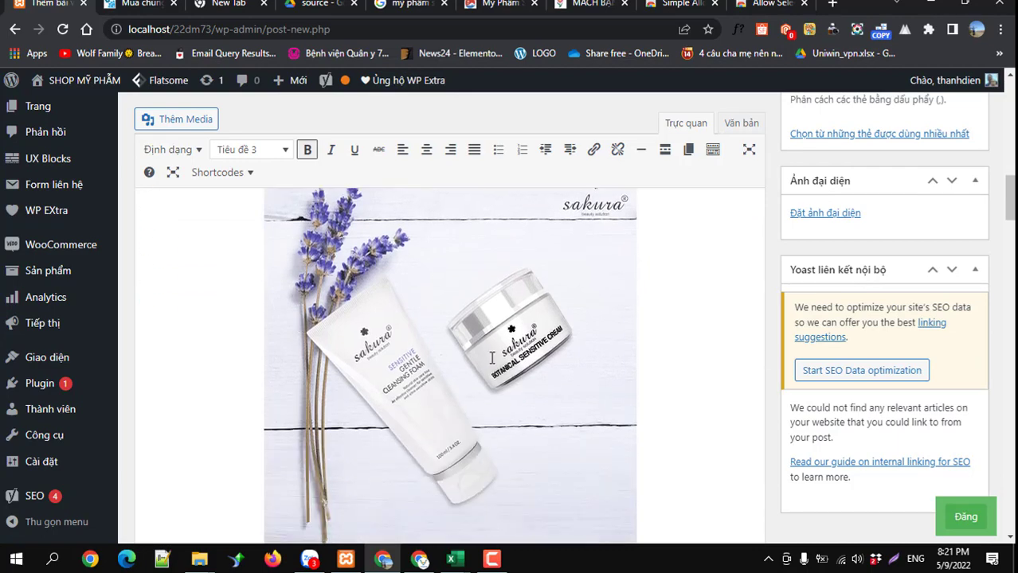
# Go to the Yoast SEO analysis and read the image alt attribute suggestion for "Mỹ phẩm Sakura chính hãng".
pyautogui.scroll(5, 766, 359)
pyautogui.scroll(4, 766, 363)
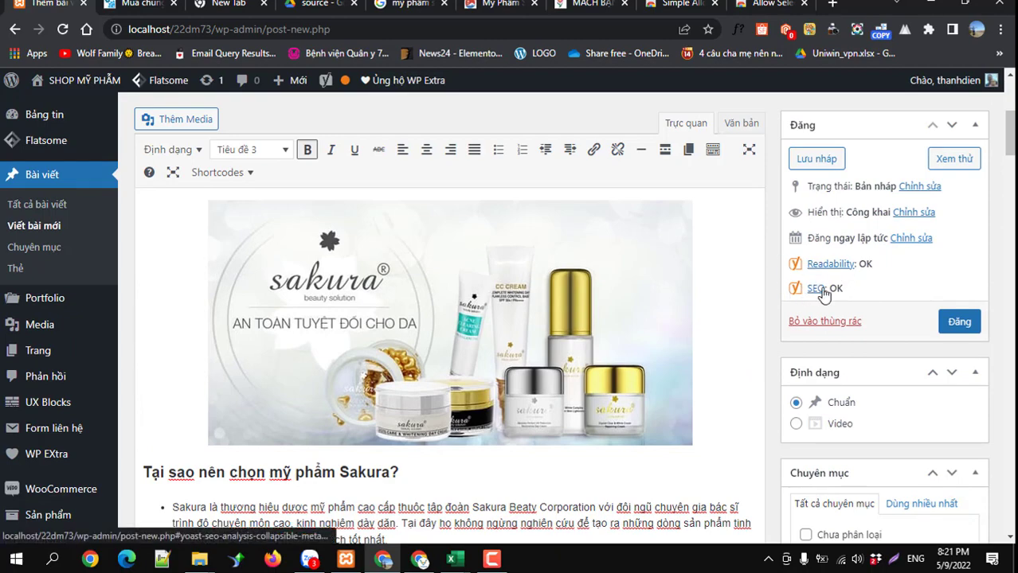
pyautogui.click(818, 289)
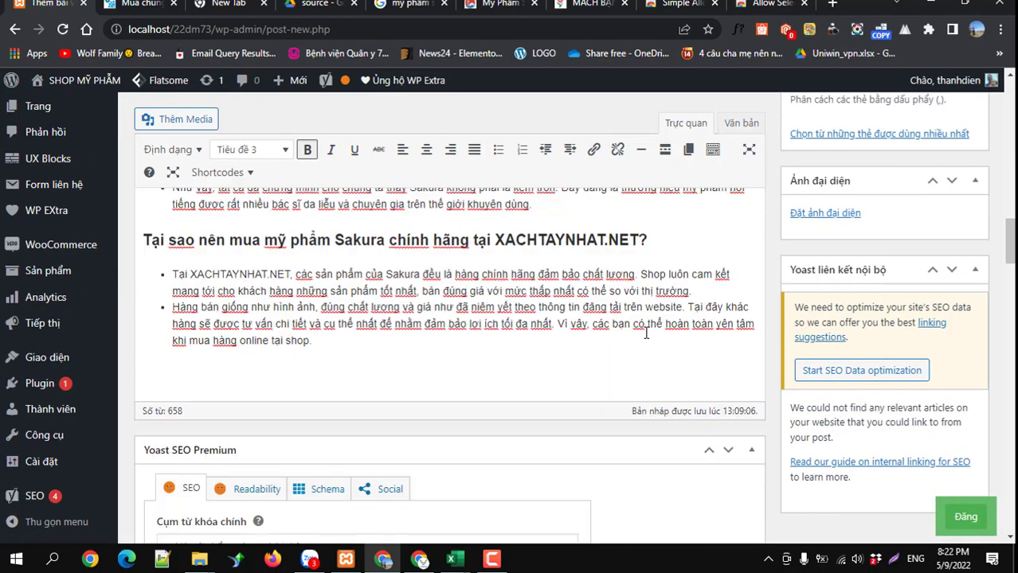
pyautogui.scroll(-10, 637, 331)
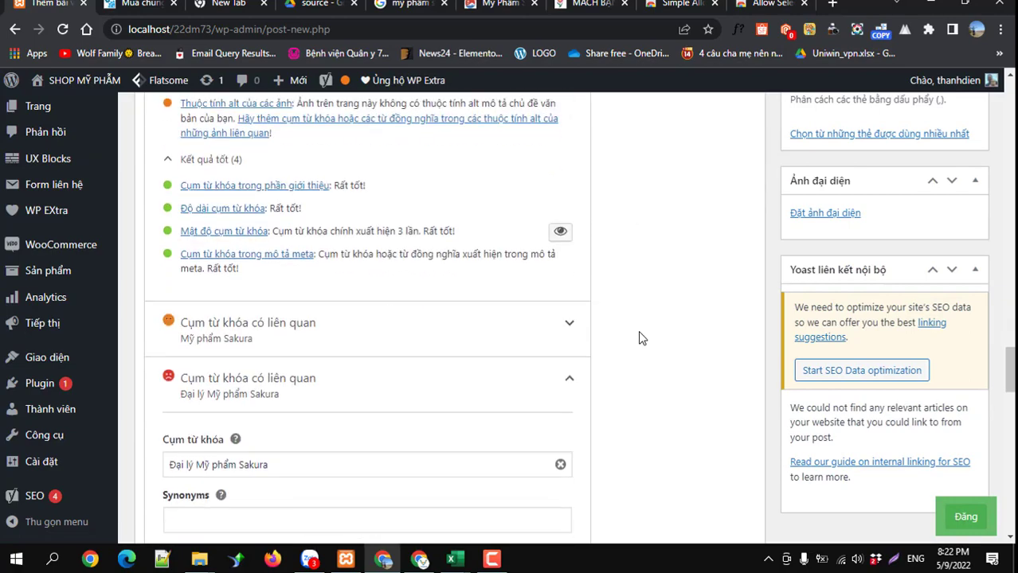
pyautogui.scroll(2, 625, 337)
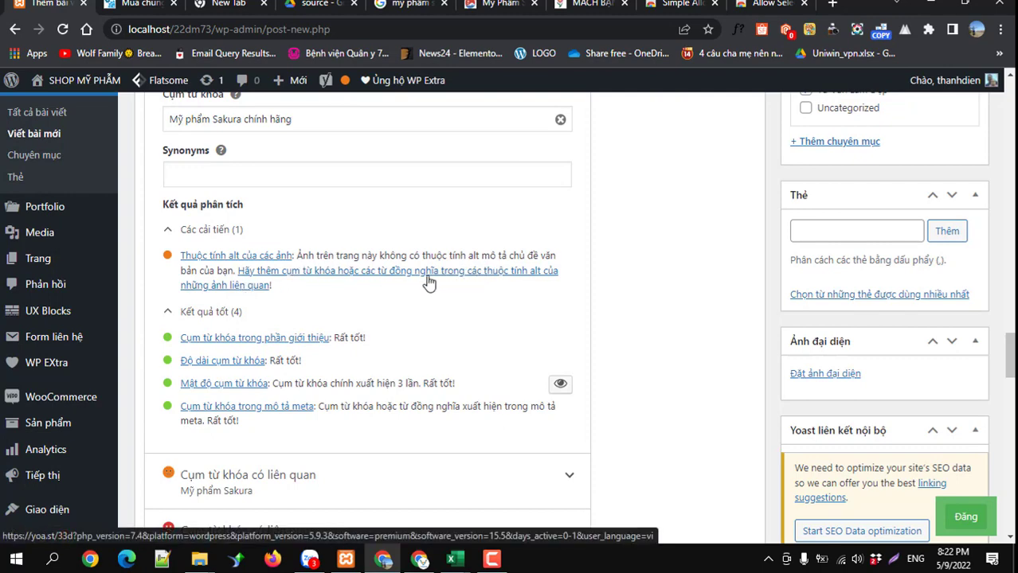
# Inspect the alternative text, caption and advanced options in the lavender product image's details and close them.
pyautogui.scroll(15, 429, 283)
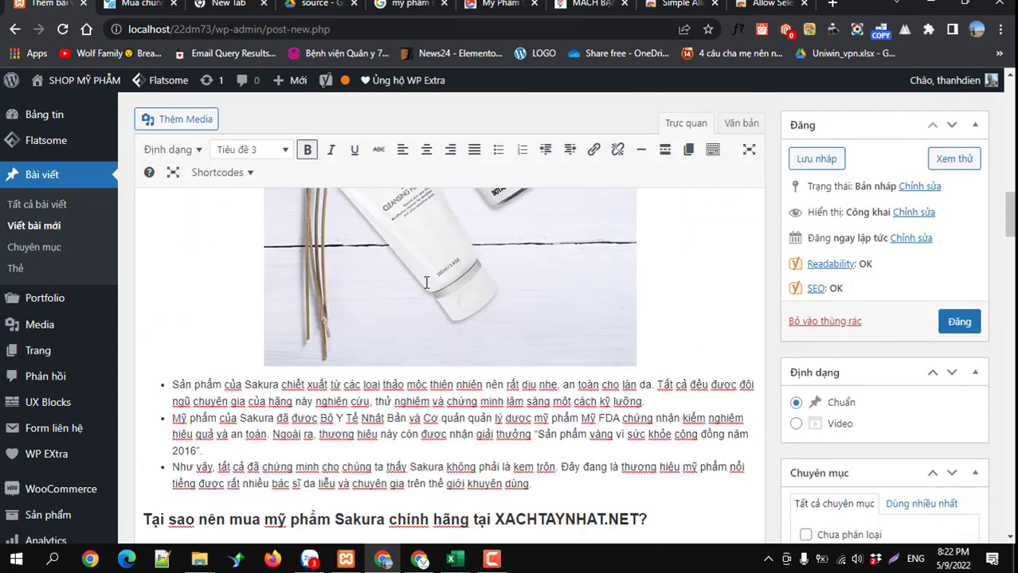
pyautogui.scroll(2, 414, 319)
pyautogui.scroll(-1, 413, 359)
pyautogui.click(421, 381)
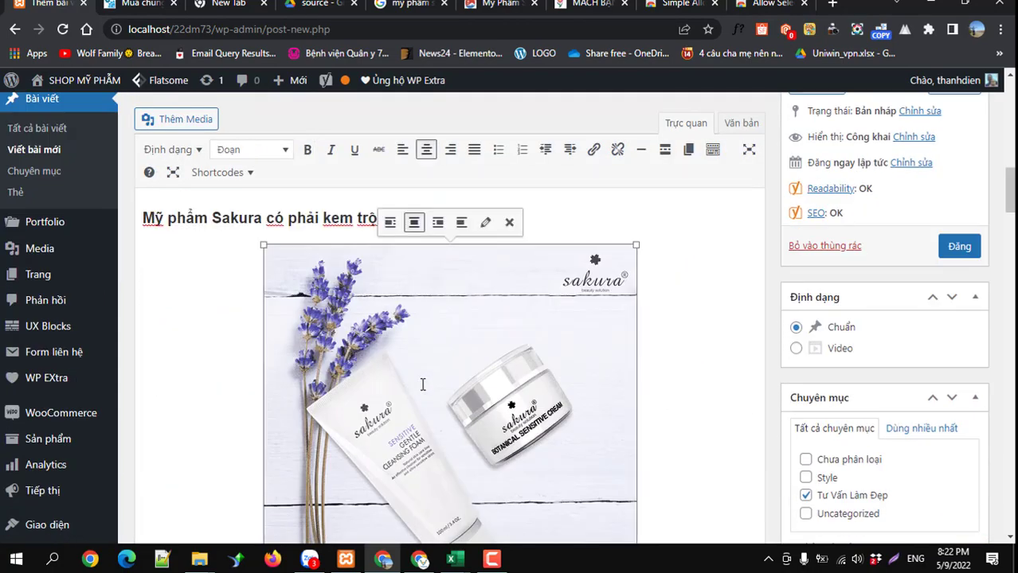
pyautogui.rightClick(422, 386)
pyautogui.click(389, 441)
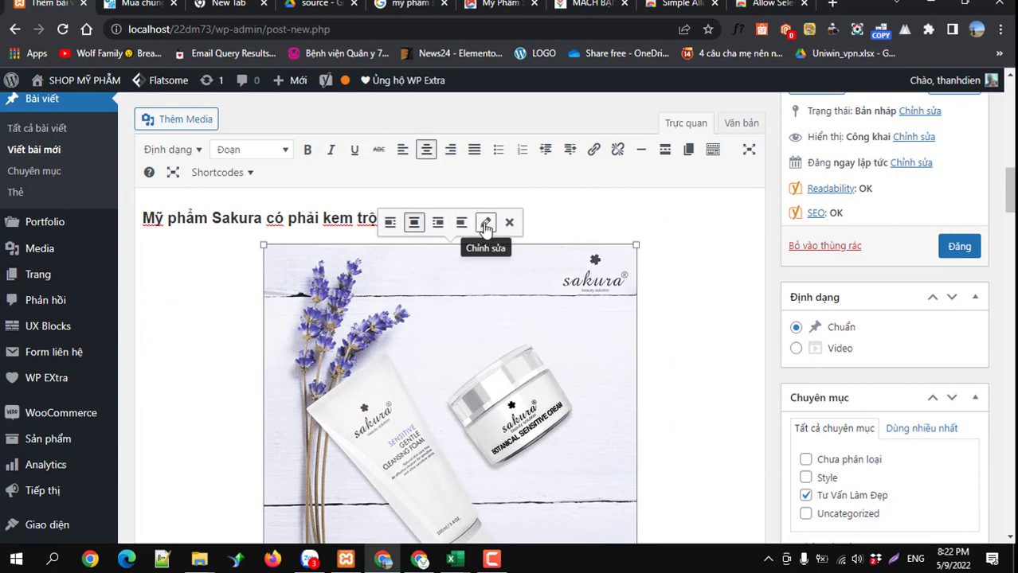
pyautogui.click(484, 226)
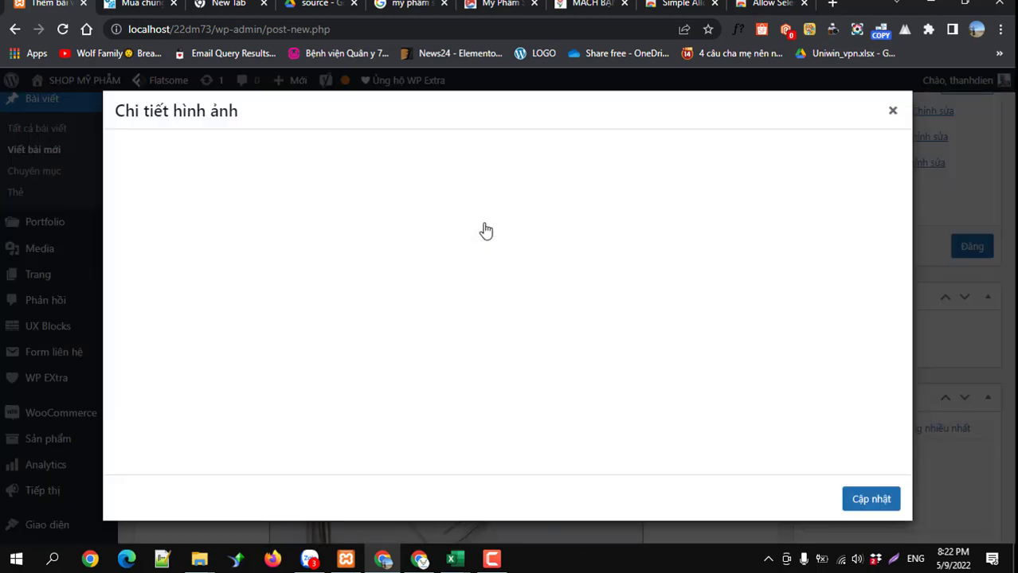
pyautogui.click(234, 220)
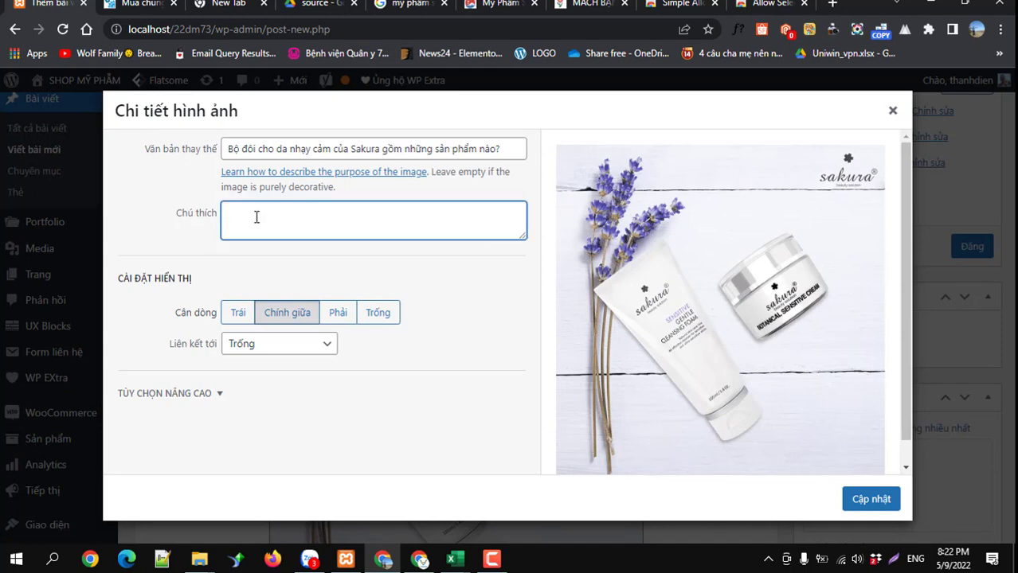
pyautogui.scroll(-1, 288, 248)
pyautogui.scroll(1, 288, 248)
pyautogui.scroll(-1, 288, 248)
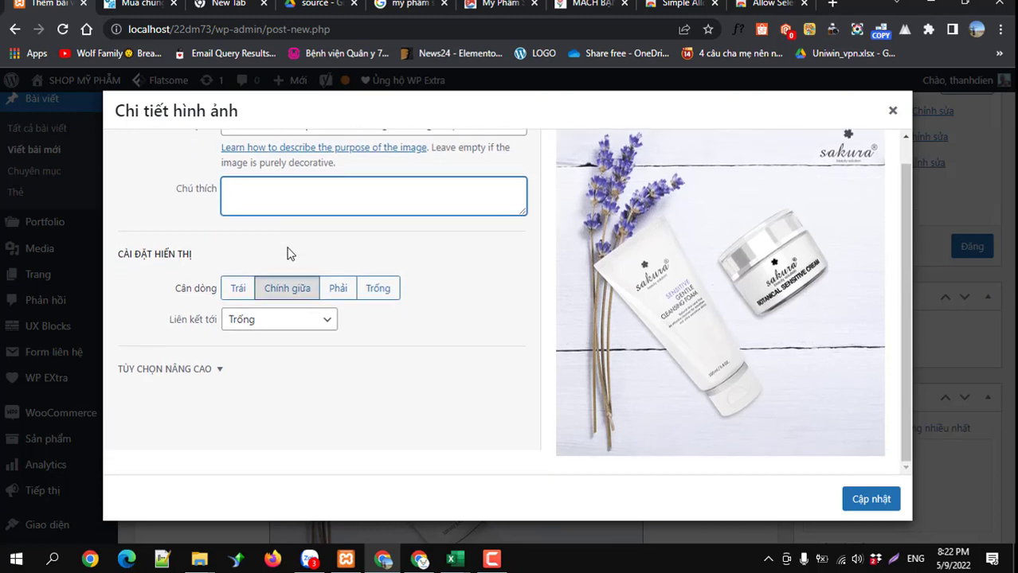
pyautogui.click(217, 370)
pyautogui.click(250, 408)
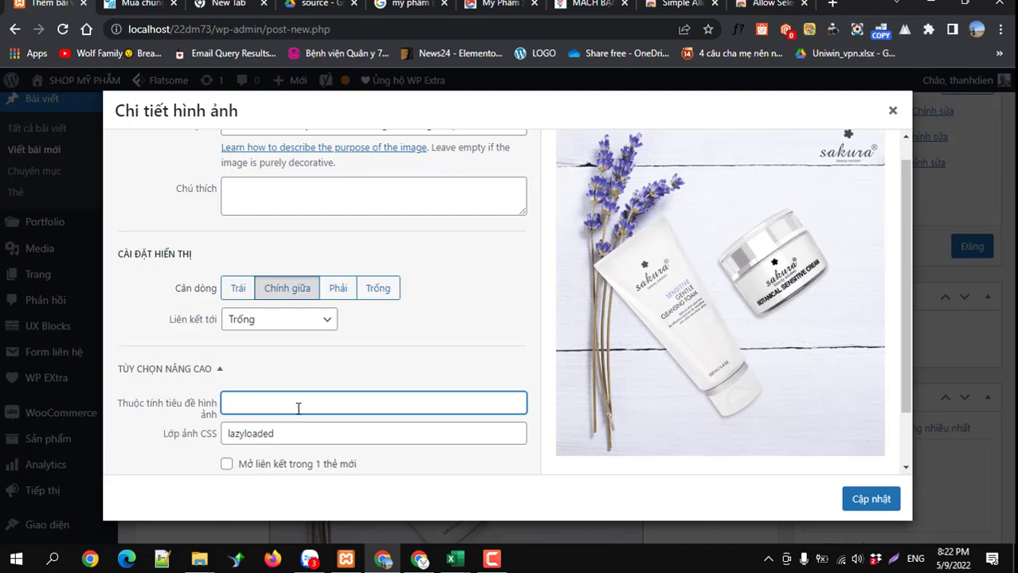
pyautogui.scroll(1, 298, 409)
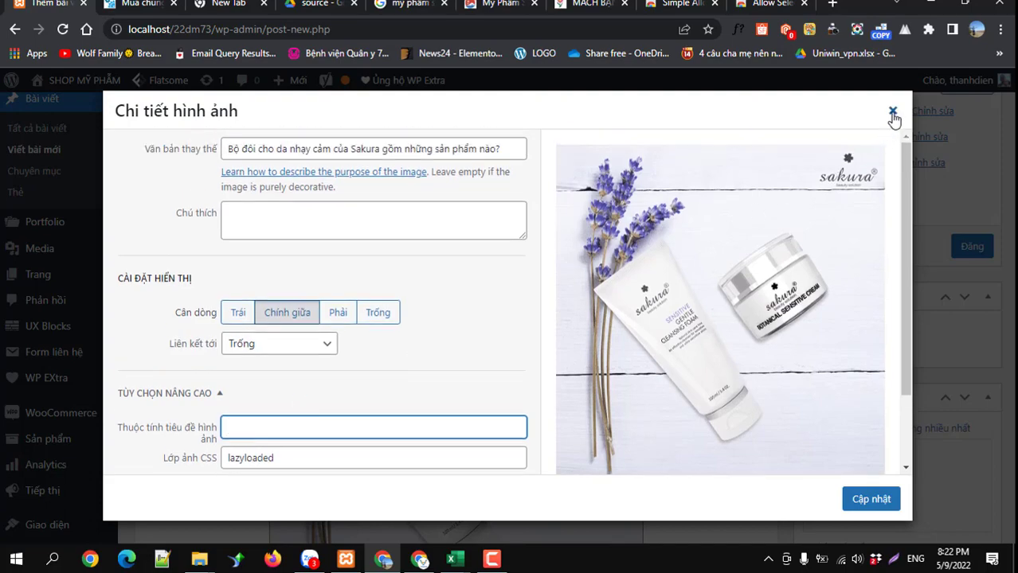
pyautogui.press('Escape')
# Briefly open the Sakura banner image's details and reread Yoast's image alt suggestion for "Mỹ phẩm Sakura chính hãng".
pyautogui.scroll(-10, 413, 343)
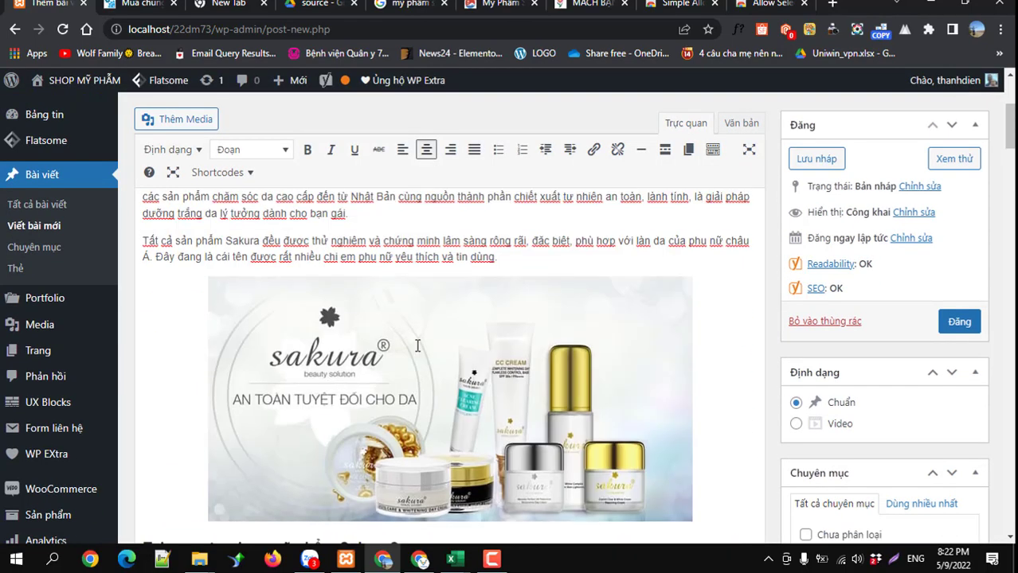
pyautogui.click(415, 353)
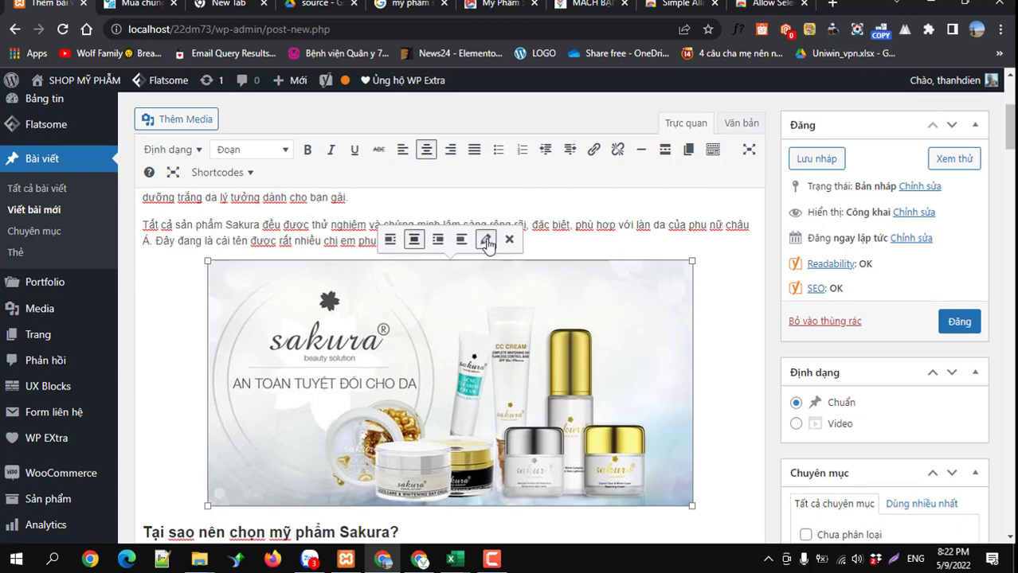
pyautogui.click(488, 242)
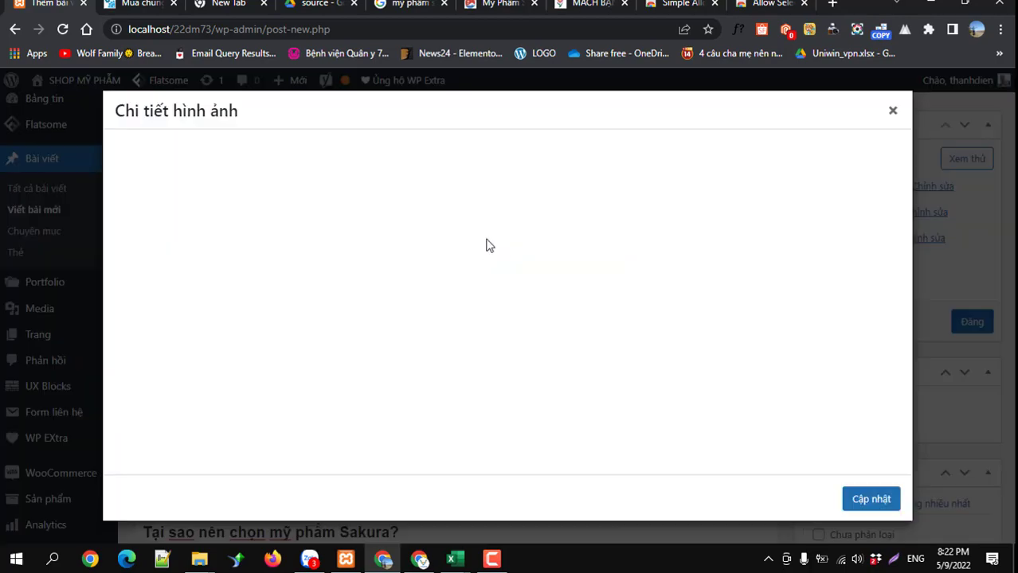
pyautogui.click(894, 116)
pyautogui.scroll(-15, 428, 358)
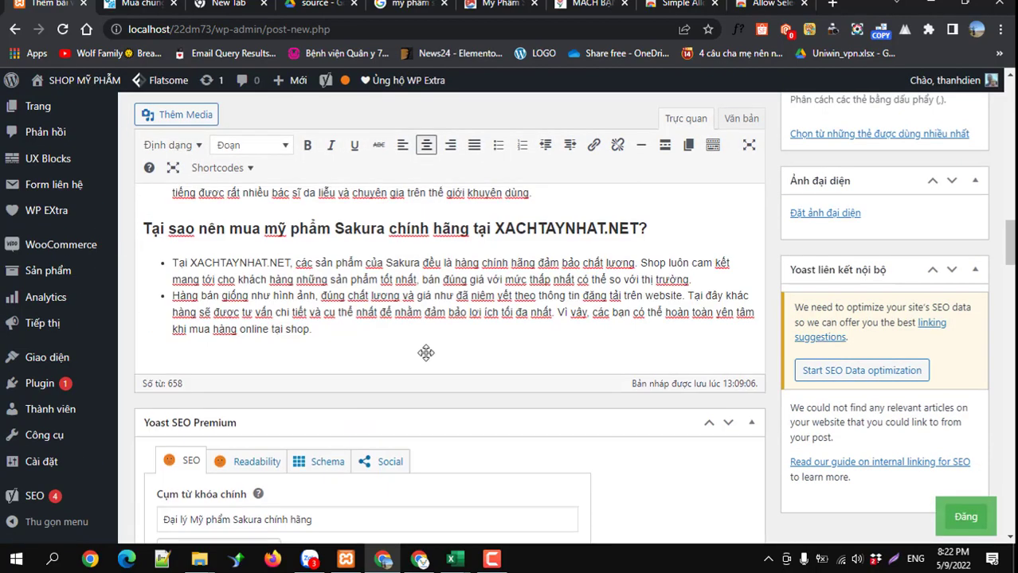
pyautogui.scroll(-8, 427, 358)
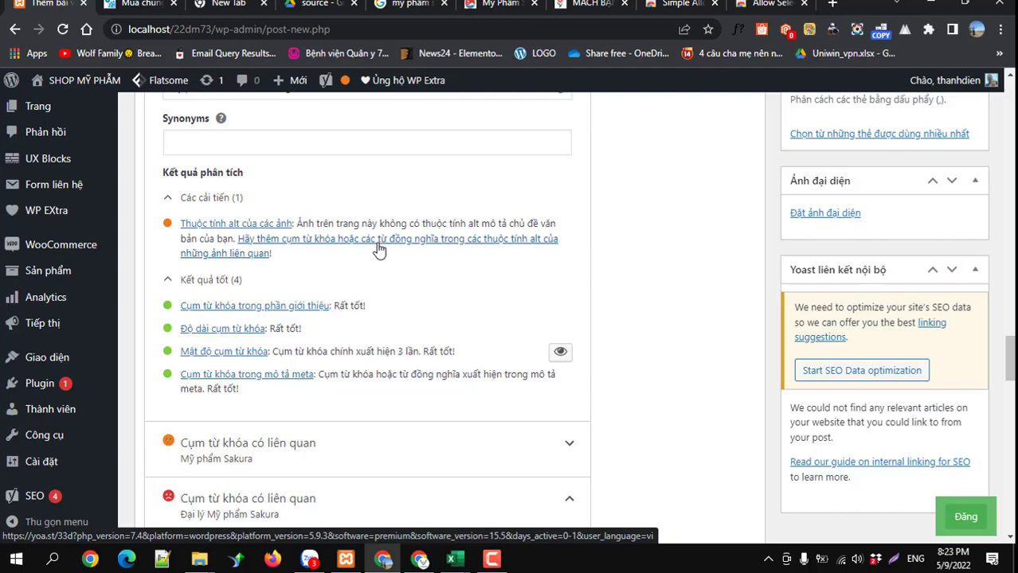
pyautogui.scroll(20, 379, 250)
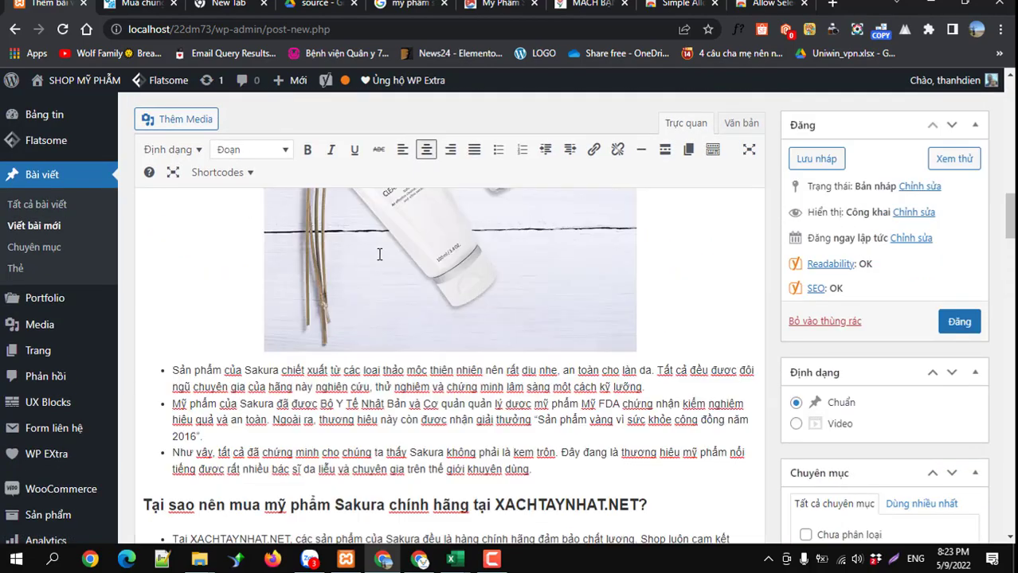
pyautogui.scroll(15, 379, 255)
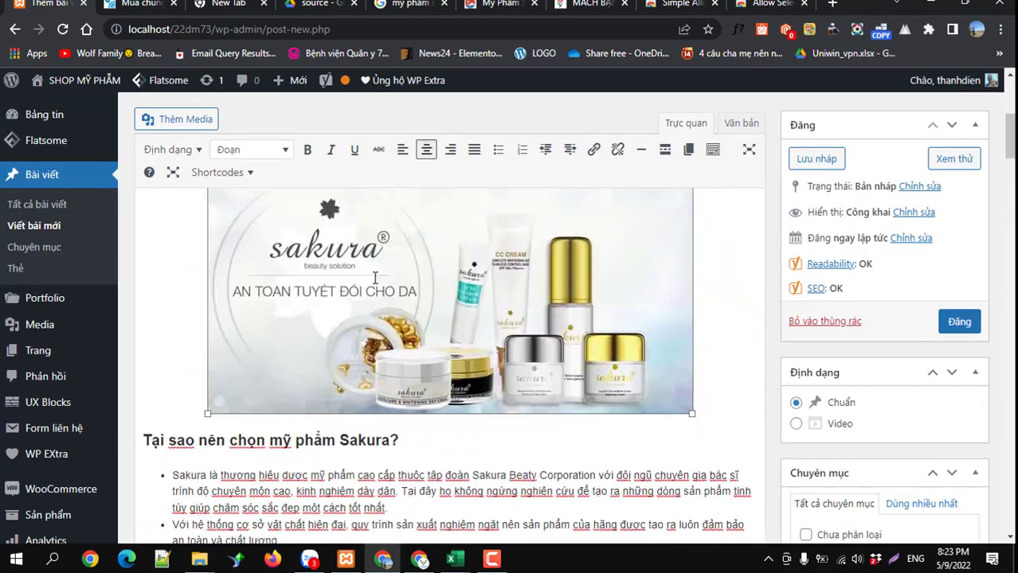
pyautogui.click(374, 277)
pyautogui.click(482, 214)
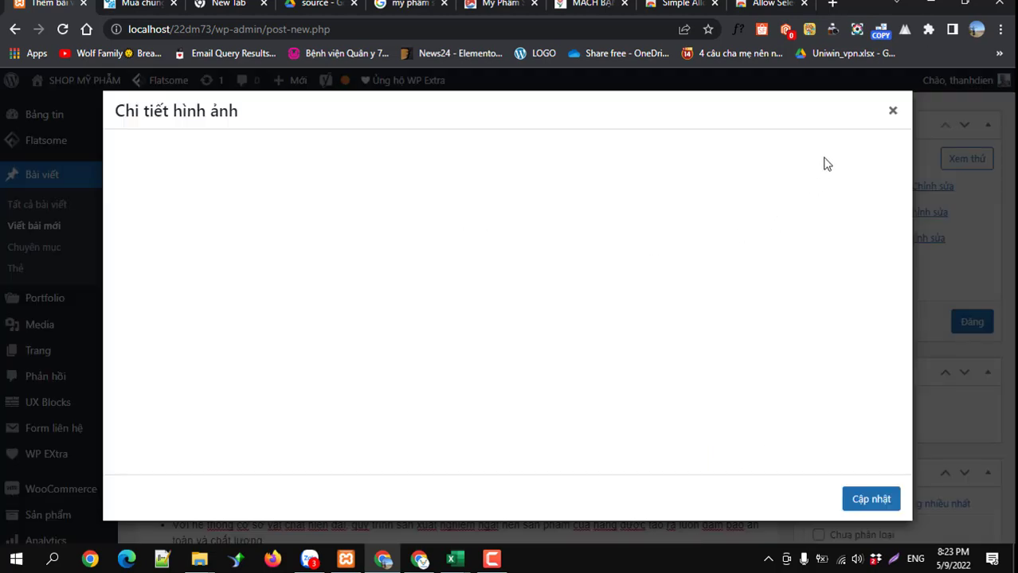
pyautogui.click(892, 110)
# Copy the post's main Yoast keyphrase "Đại lý Mỹ phẩm Sakura chính hãng".
pyautogui.scroll(-5, 288, 398)
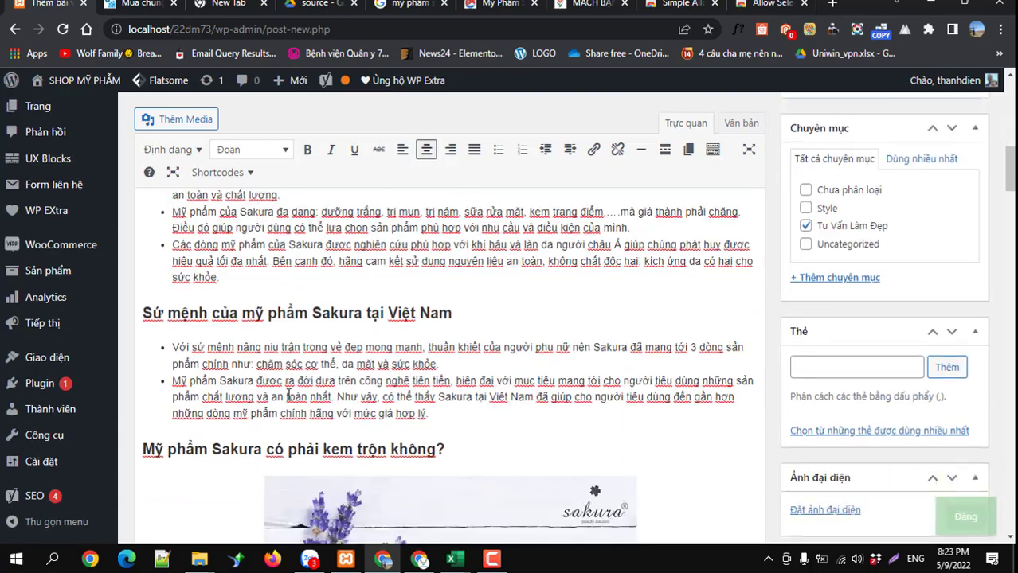
pyautogui.scroll(-8, 288, 398)
pyautogui.scroll(3, 291, 374)
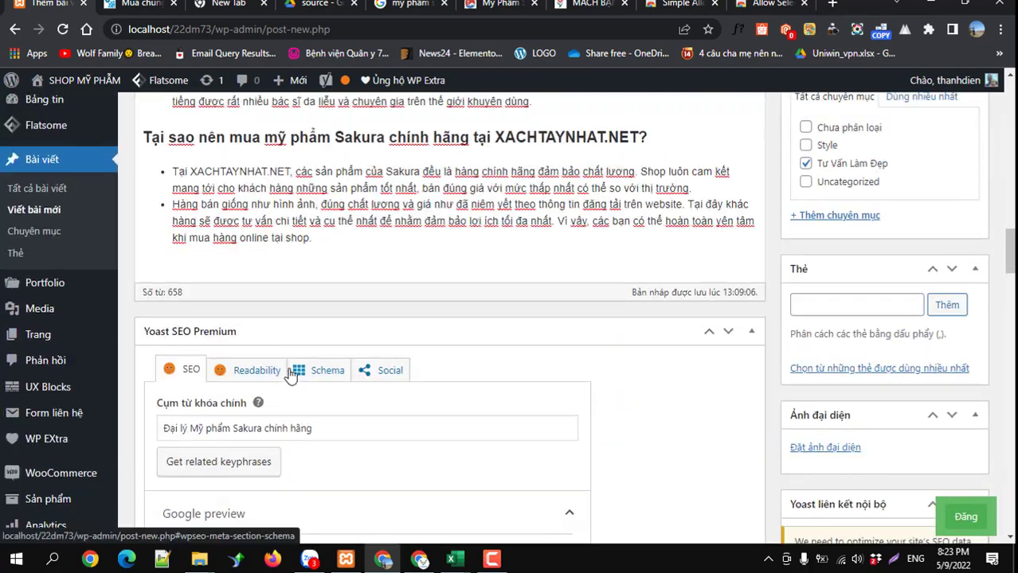
pyautogui.moveTo(311, 430); pyautogui.dragTo(156, 438)
pyautogui.hotkey('ctrl', 'c')
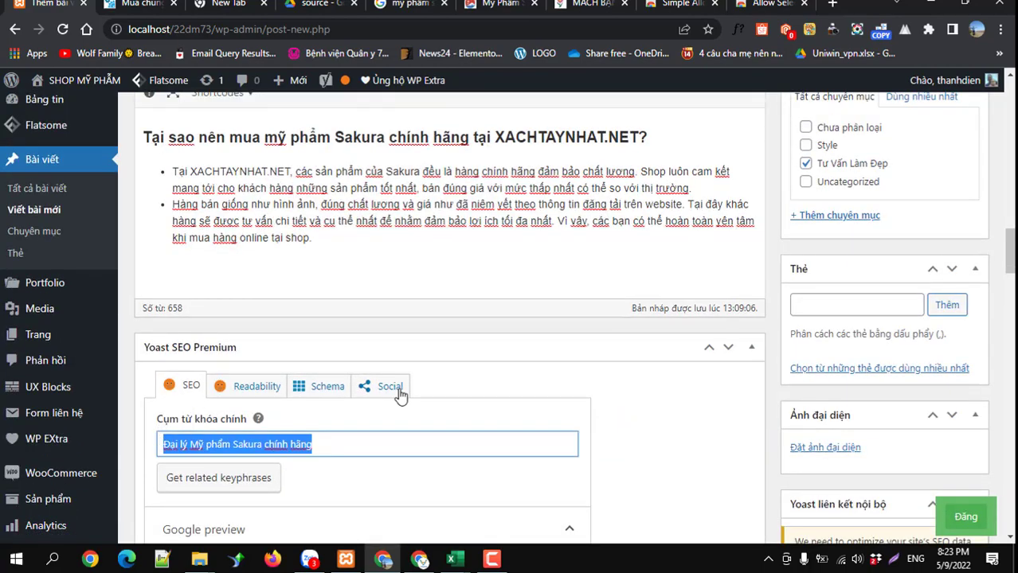
# Set the Sakura banner image's alternative text, caption and title attribute to "Đại lý Mỹ phẩm Sakura chính hãng" and update the image.
pyautogui.scroll(15, 398, 391)
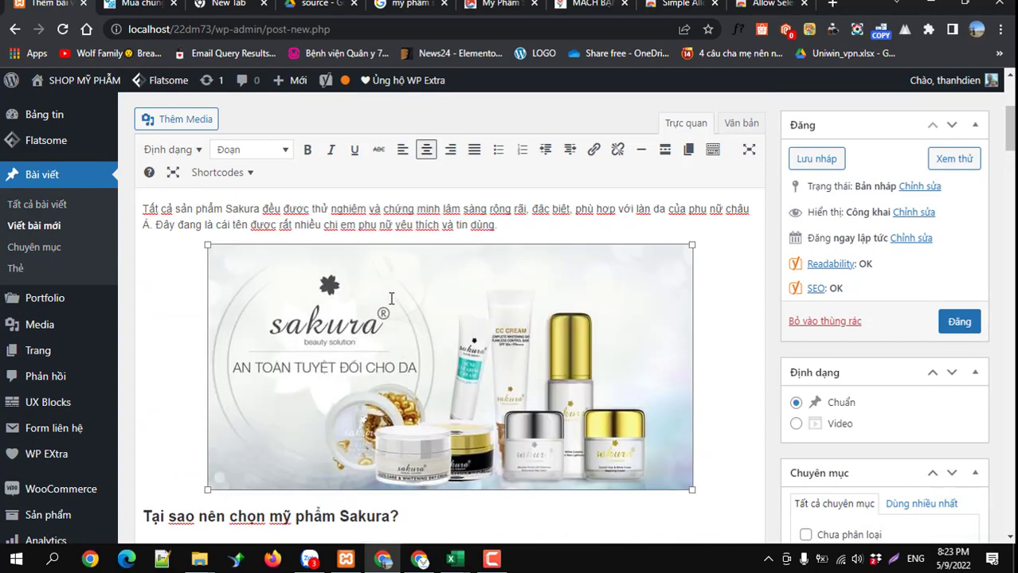
pyautogui.click(482, 229)
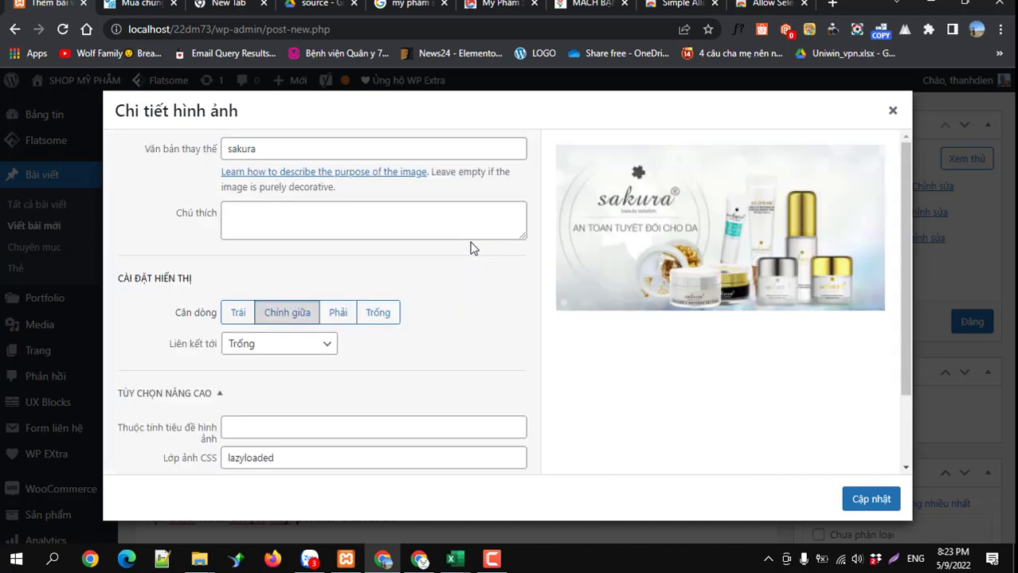
pyautogui.moveTo(278, 152); pyautogui.dragTo(200, 160)
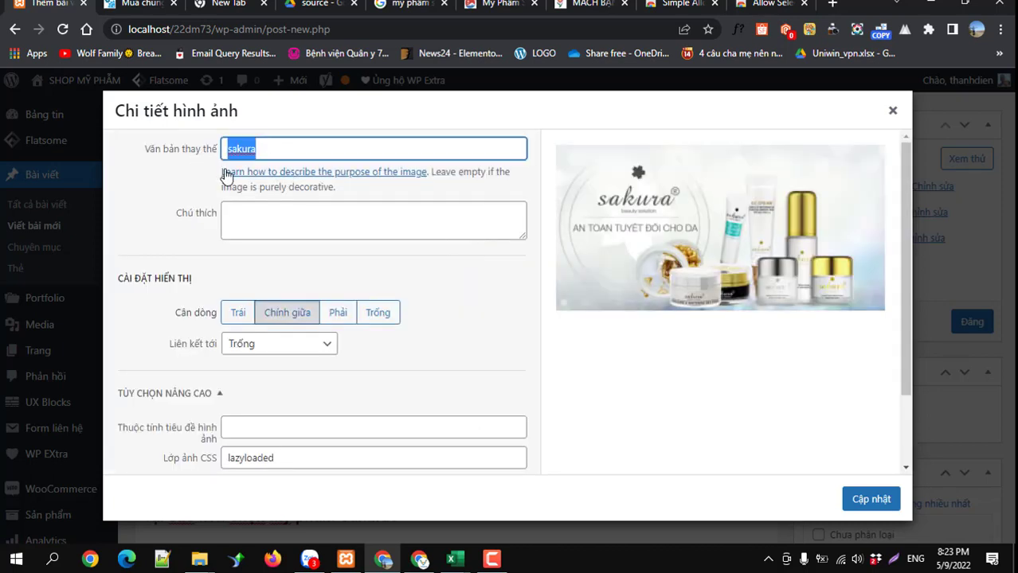
pyautogui.write('Đại lý Mỹ phẩm Sakura chính hãng')
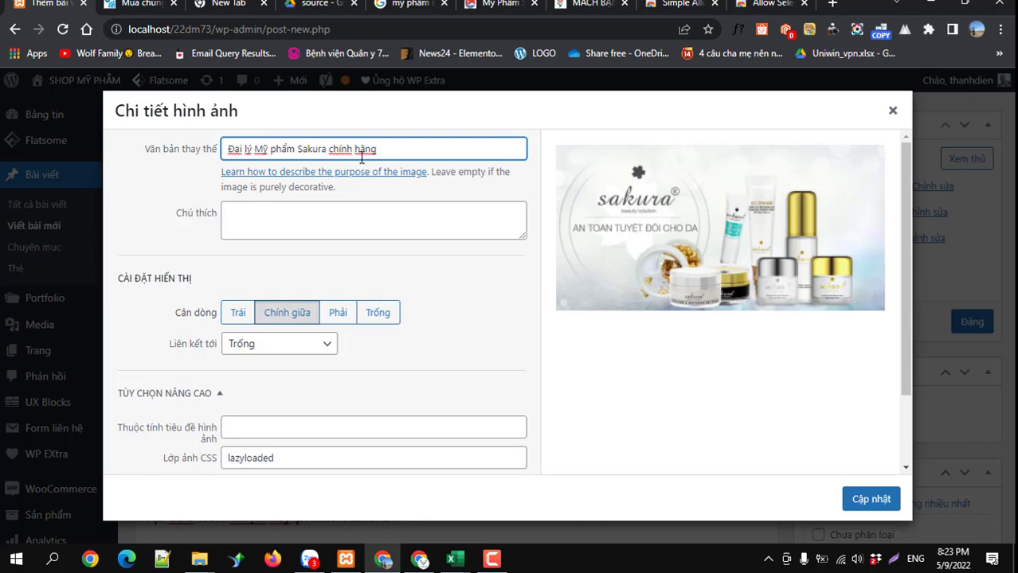
pyautogui.click(316, 215)
pyautogui.hotkey('ctrl', 'v')
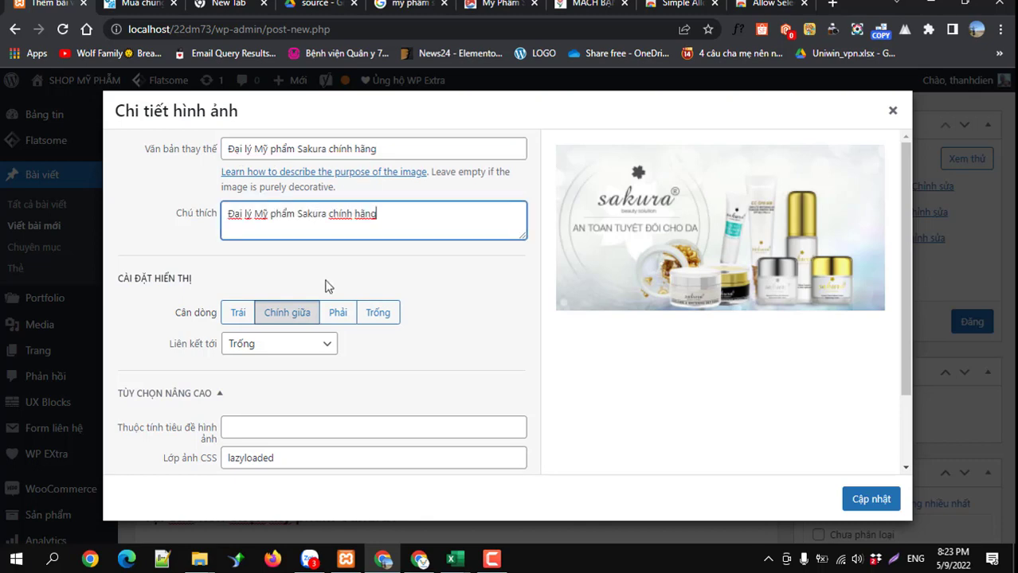
pyautogui.click(268, 434)
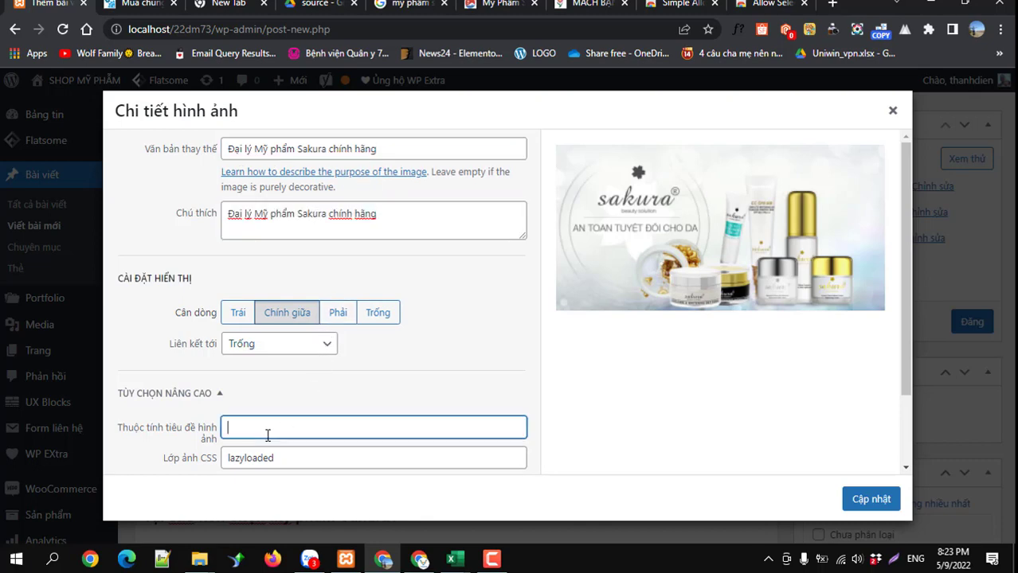
pyautogui.hotkey('ctrl', 'v')
pyautogui.click(873, 498)
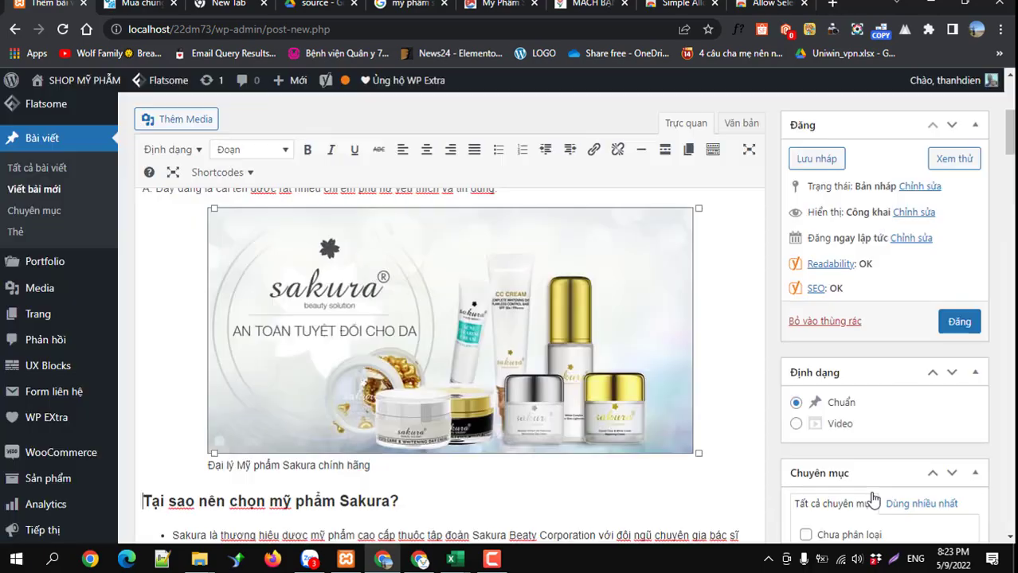
# Copy the related keyphrase "Mỹ phẩm Sakura chính hãng" from Yoast and look over its analysis results.
pyautogui.scroll(-10, 446, 358)
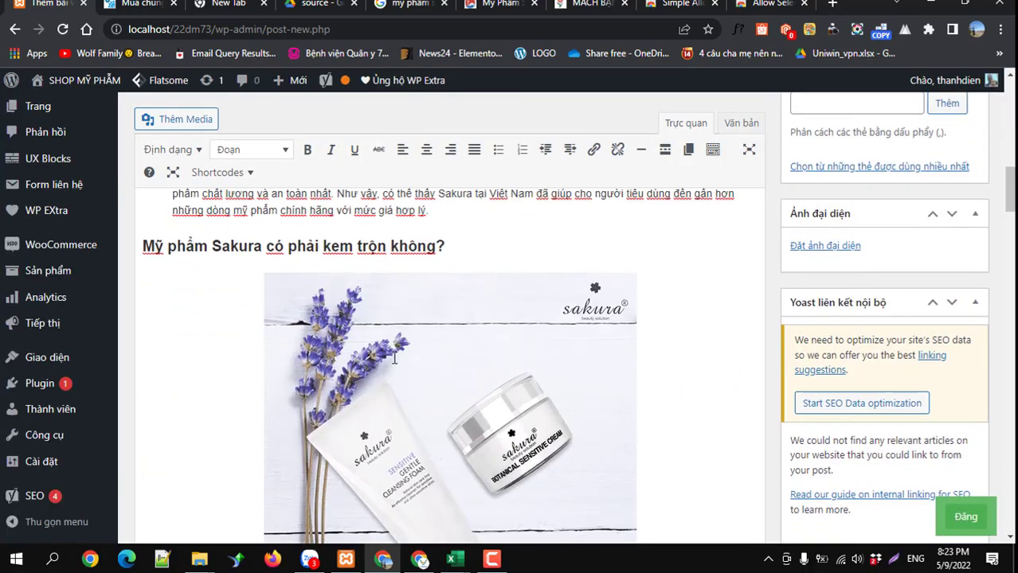
pyautogui.scroll(-15, 394, 359)
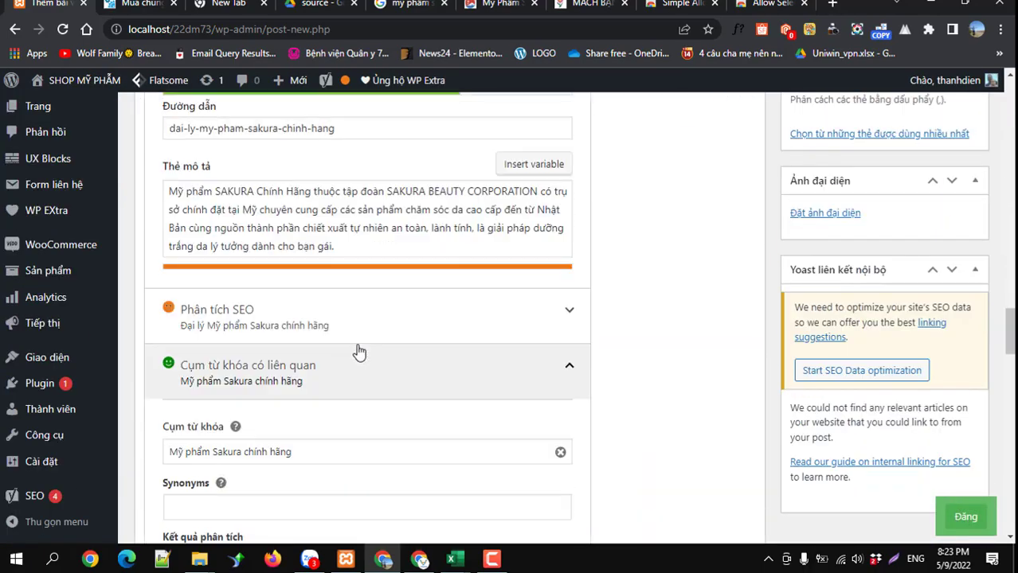
pyautogui.scroll(-2, 359, 352)
pyautogui.moveTo(293, 300); pyautogui.dragTo(159, 308)
pyautogui.hotkey('ctrl', 'c')
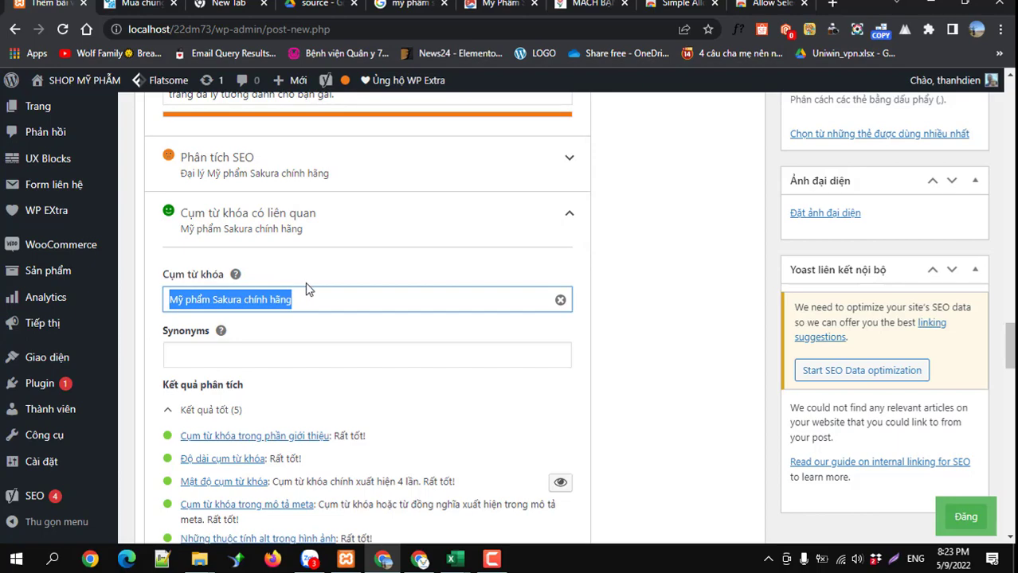
pyautogui.scroll(-3, 305, 282)
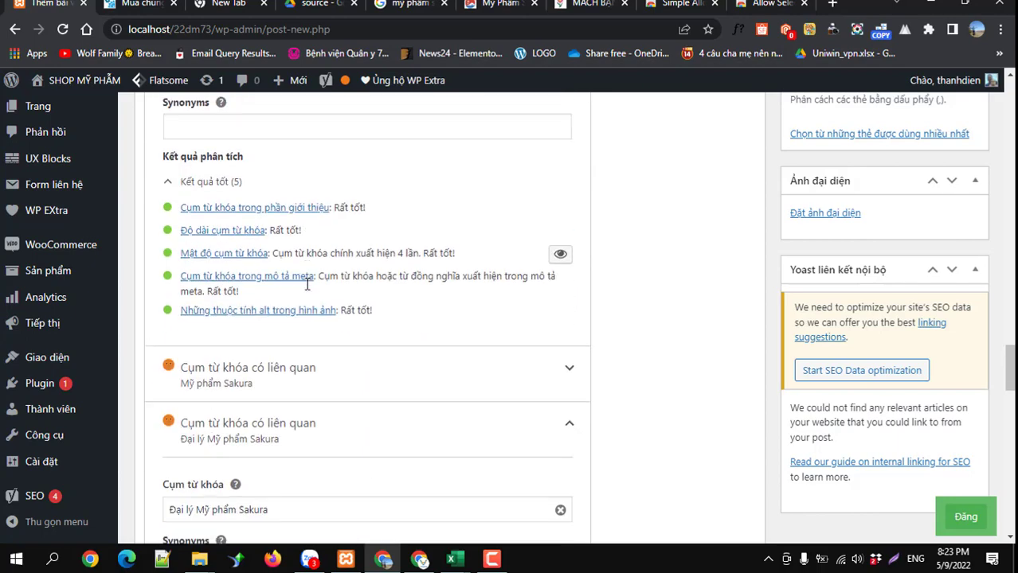
# Set the lavender product image's alternative text, caption and title attribute to "Mỹ phẩm Sakura chính hãng" and update the image.
pyautogui.scroll(15, 305, 283)
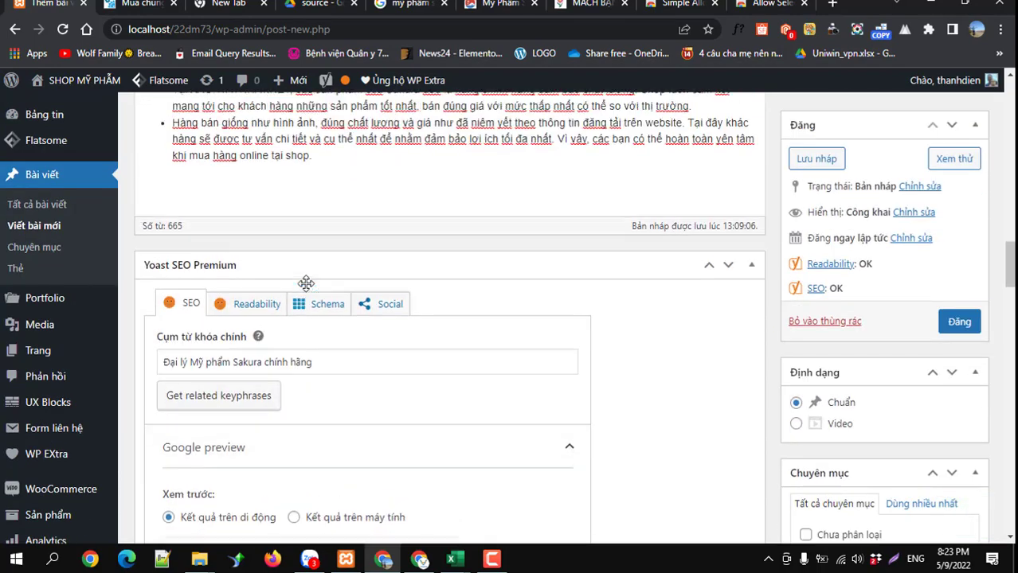
pyautogui.scroll(6, 307, 284)
pyautogui.click(430, 223)
pyautogui.click(485, 207)
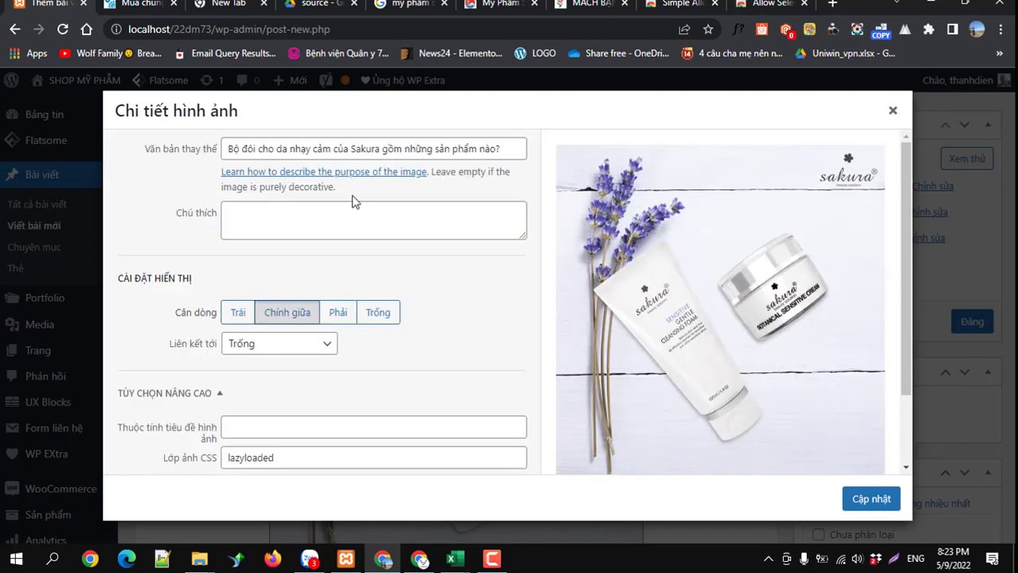
pyautogui.click(474, 149)
pyautogui.hotkey('ctrl', 'a')
pyautogui.write('Mỹ phẩm Sakura chính hãng')
pyautogui.click(346, 215)
pyautogui.hotkey('ctrl', 'v')
pyautogui.scroll(-1, 337, 238)
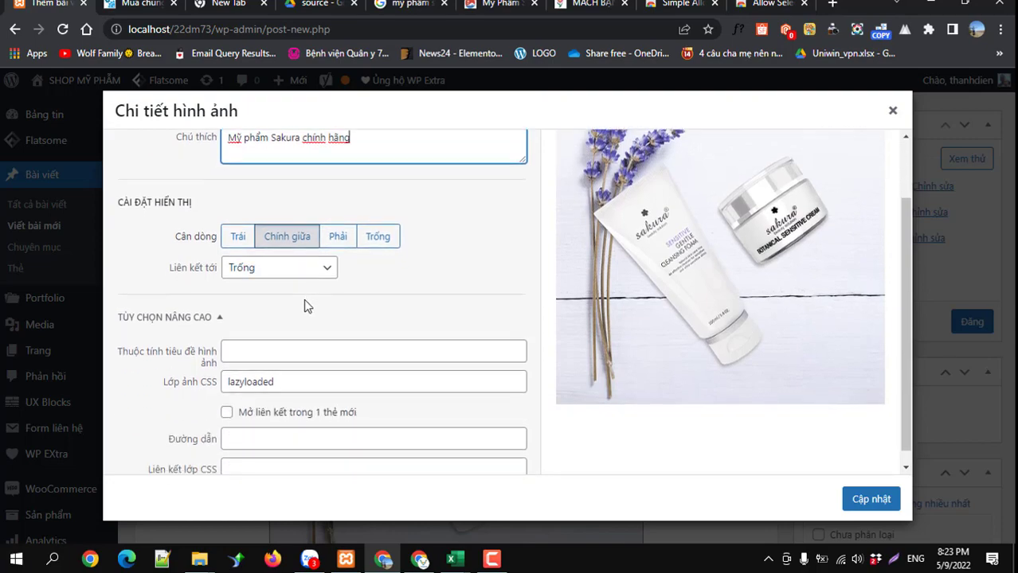
pyautogui.click(283, 347)
pyautogui.hotkey('ctrl', 'v')
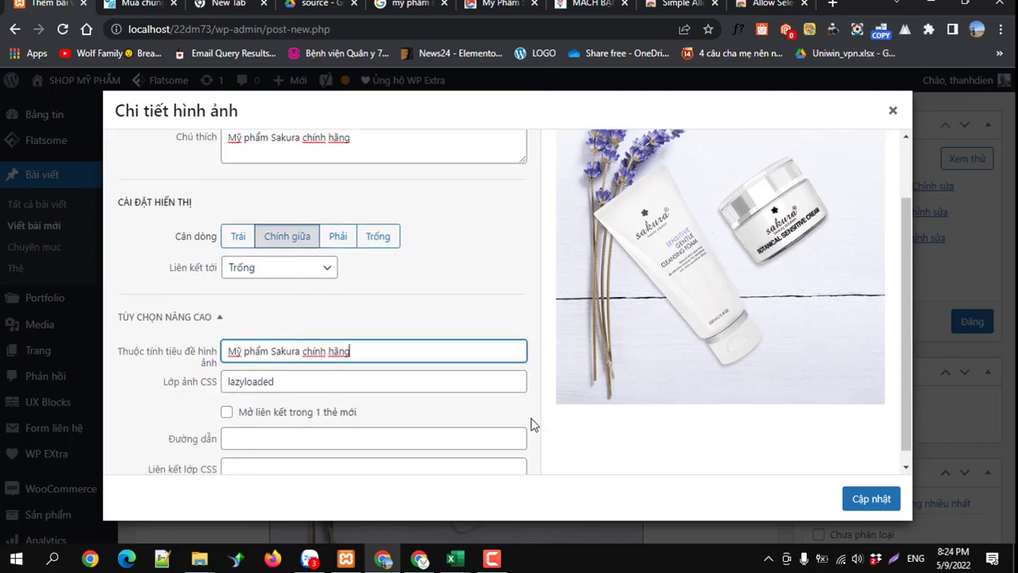
pyautogui.click(849, 499)
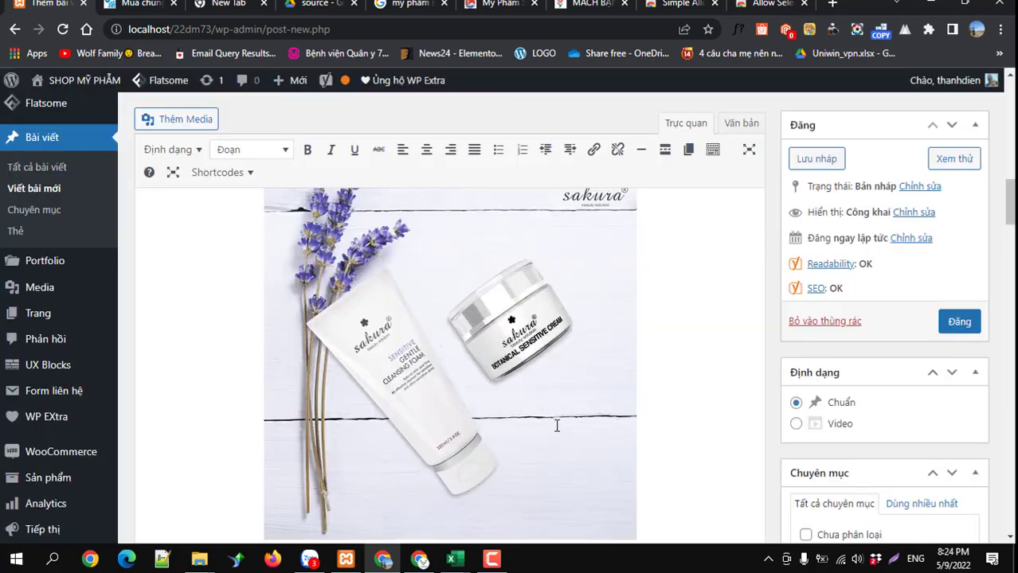
# Check Yoast's analysis results for the related keyphrase "Mỹ phẩm Sakura chính hãng" and publish the post.
pyautogui.scroll(-15, 421, 378)
pyautogui.scroll(-4, 421, 377)
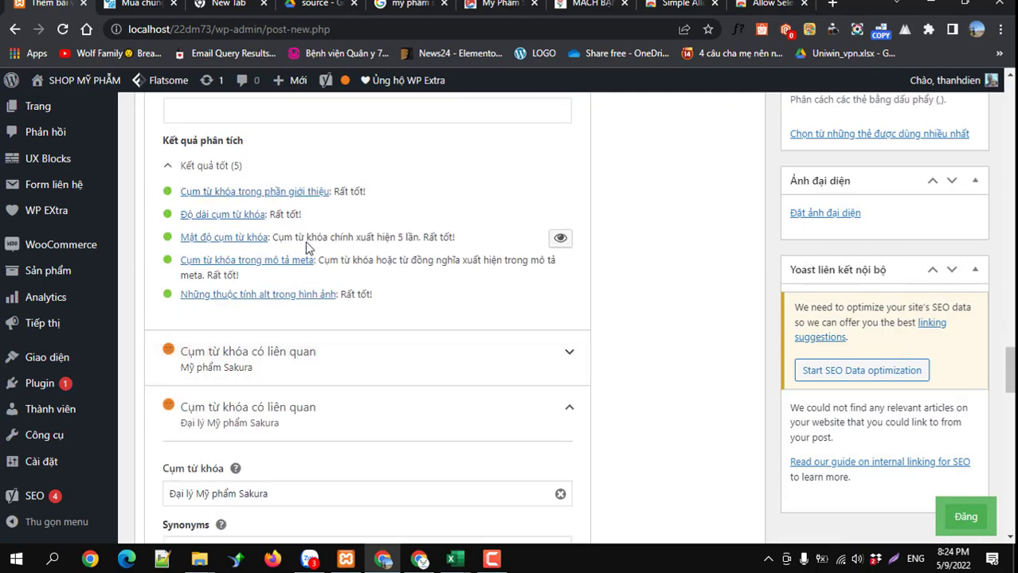
pyautogui.scroll(1, 269, 252)
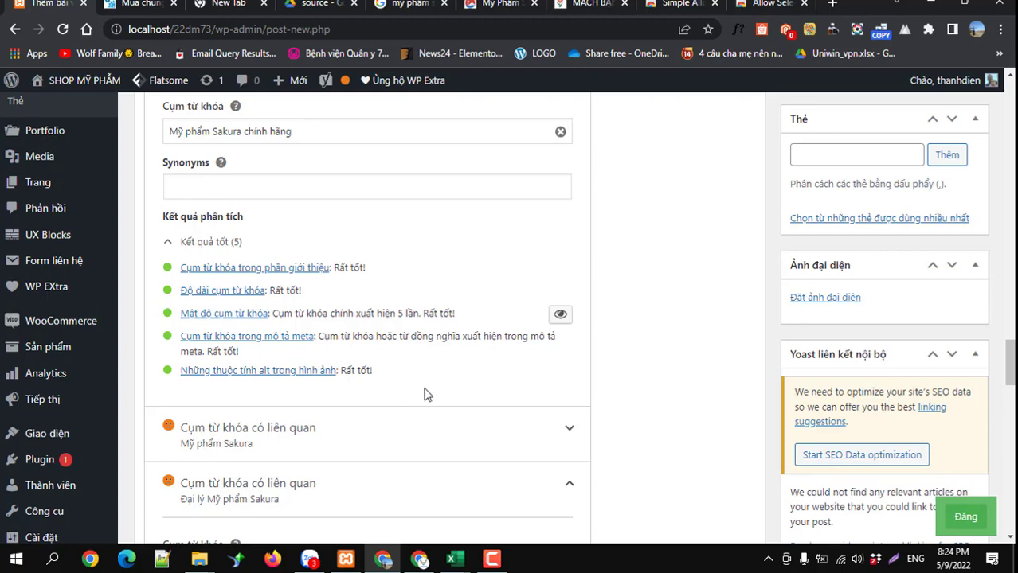
pyautogui.scroll(5, 425, 391)
pyautogui.scroll(1, 426, 387)
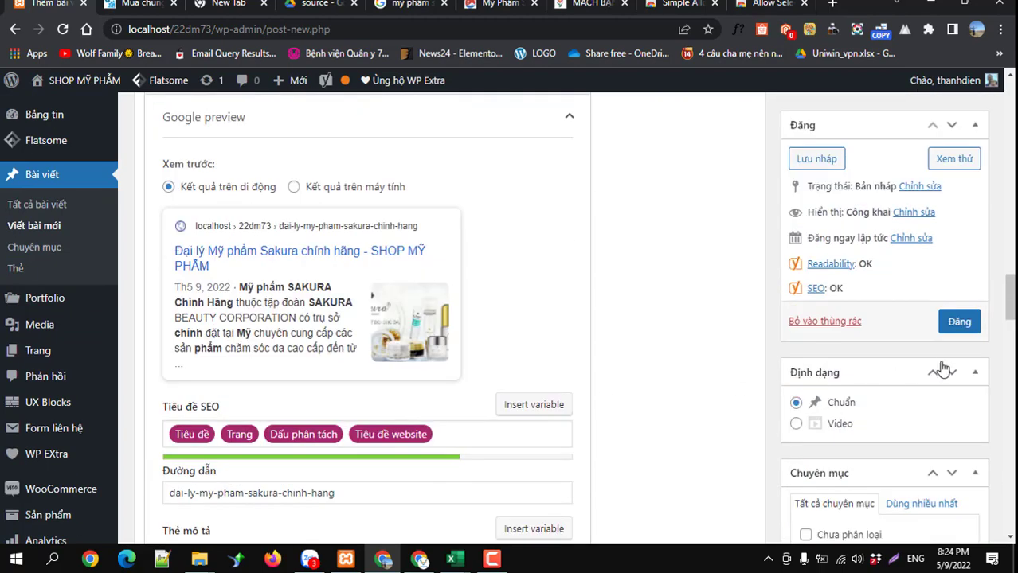
pyautogui.click(957, 322)
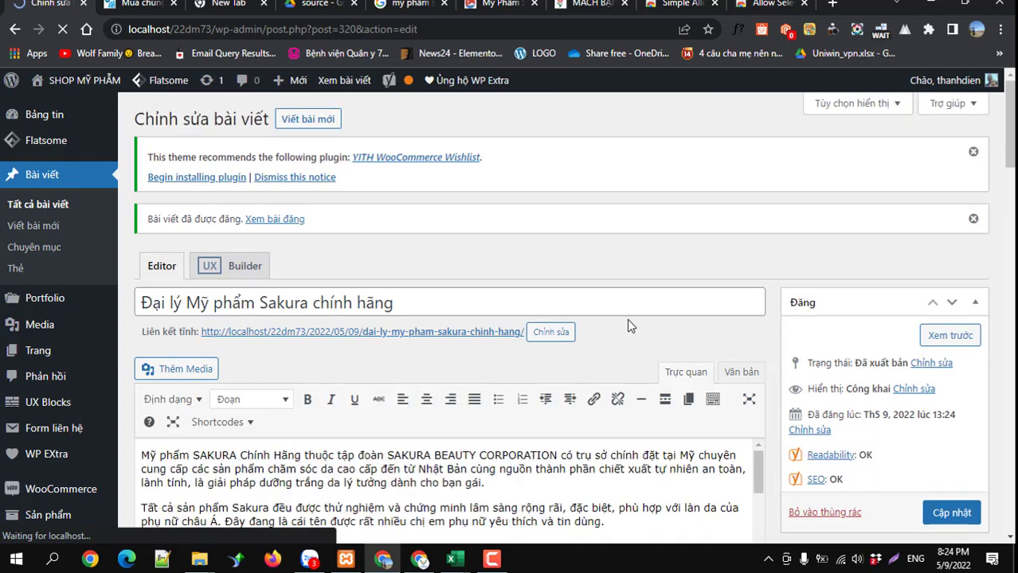
# Review the published post's content, captioned images and Yoast ratings for the main and related keyphrases.
pyautogui.scroll(-2, 628, 327)
pyautogui.scroll(-5, 628, 327)
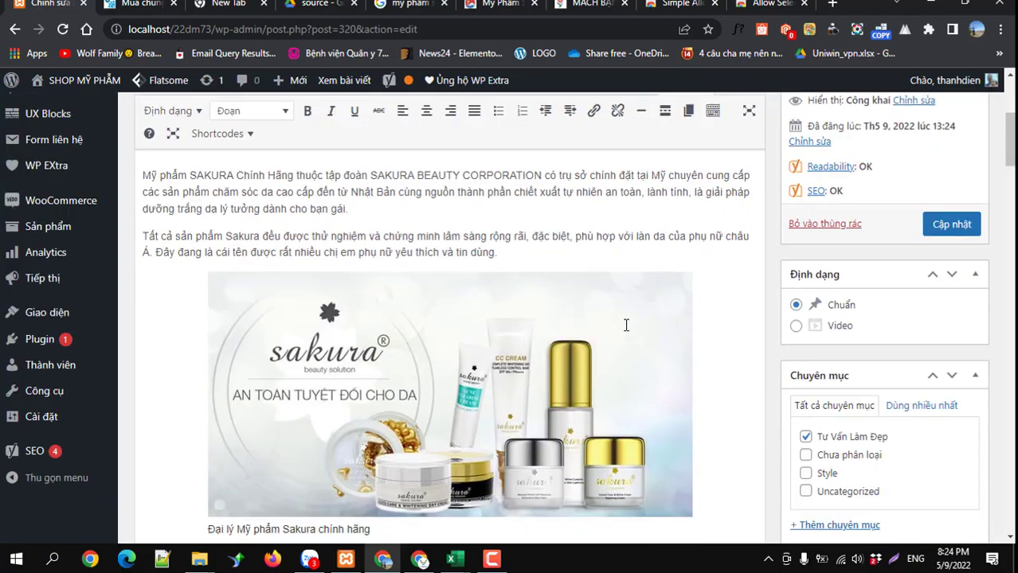
pyautogui.scroll(-10, 610, 332)
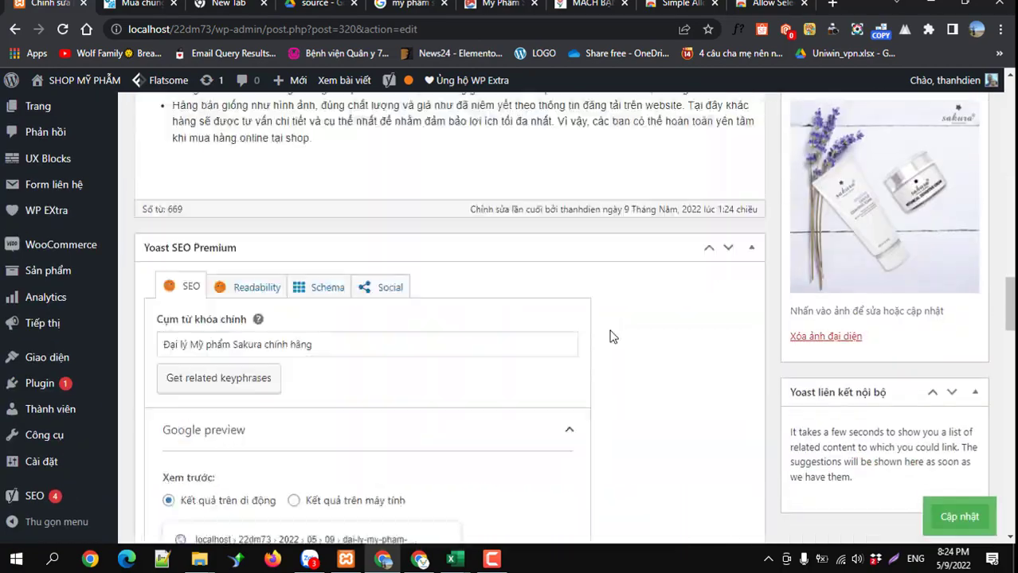
pyautogui.scroll(5, 608, 336)
pyautogui.scroll(2, 561, 337)
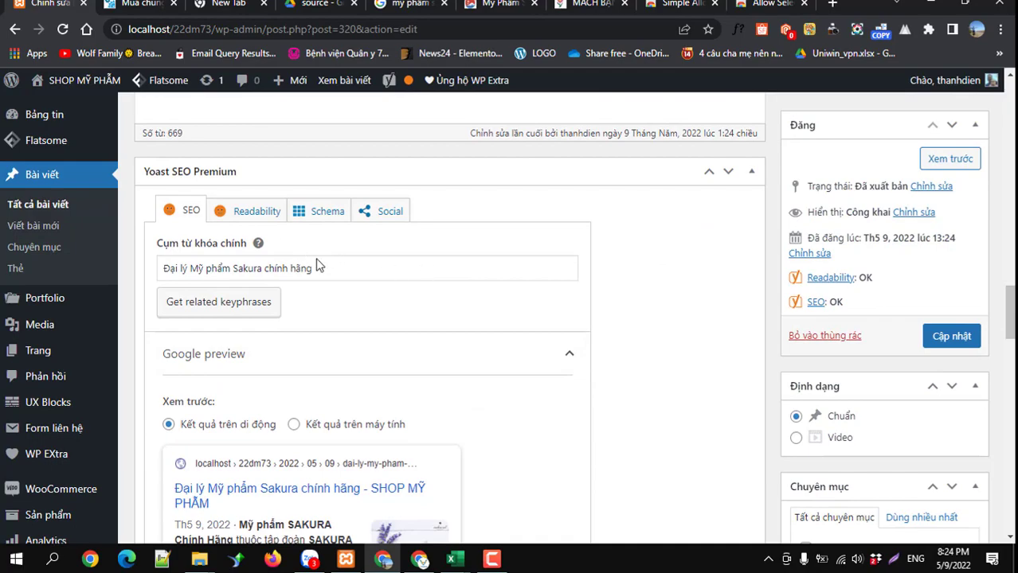
pyautogui.scroll(-5, 311, 258)
pyautogui.scroll(-5, 338, 295)
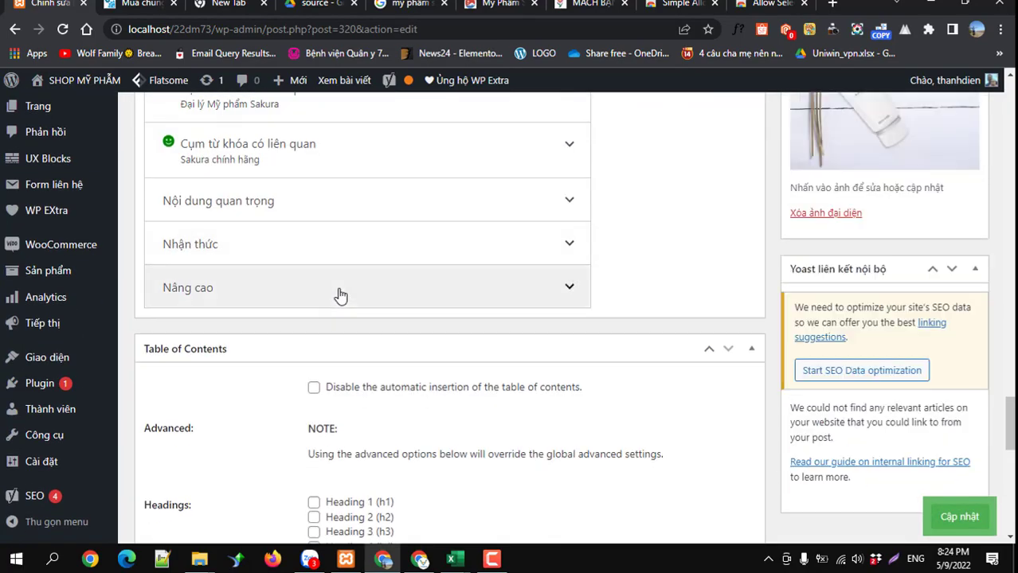
pyautogui.scroll(10, 339, 296)
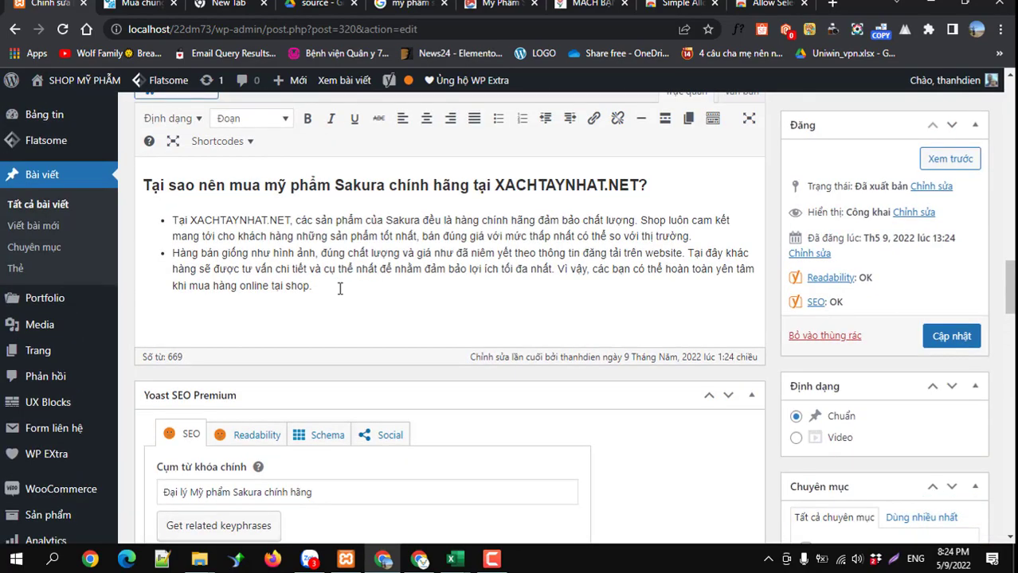
# Examine Yoast's Facebook share preview with its image, title and description options, and open the Schema settings.
pyautogui.scroll(-2, 340, 295)
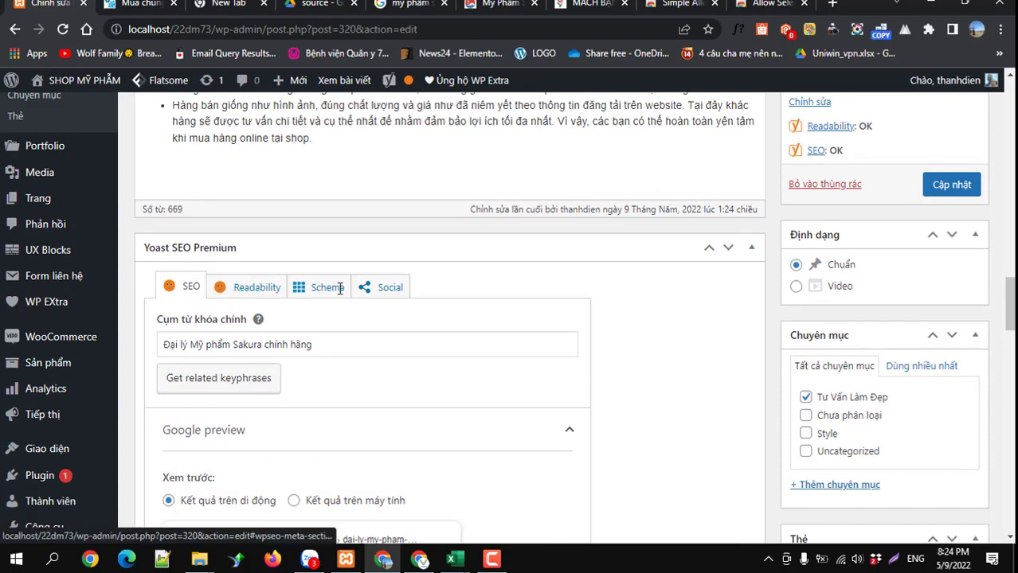
pyautogui.click(384, 288)
pyautogui.scroll(-1, 302, 383)
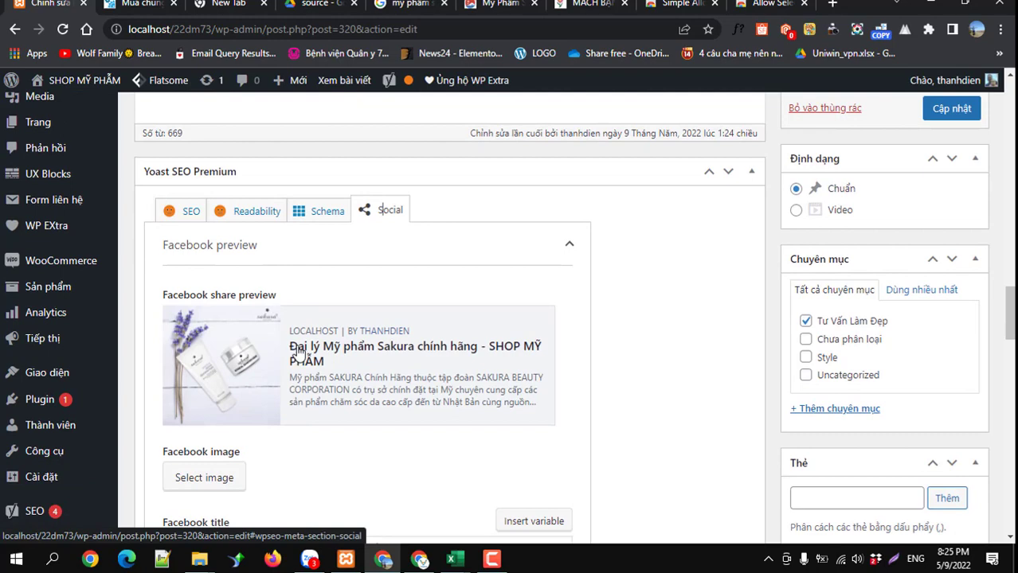
pyautogui.scroll(-2, 301, 356)
pyautogui.scroll(3, 301, 356)
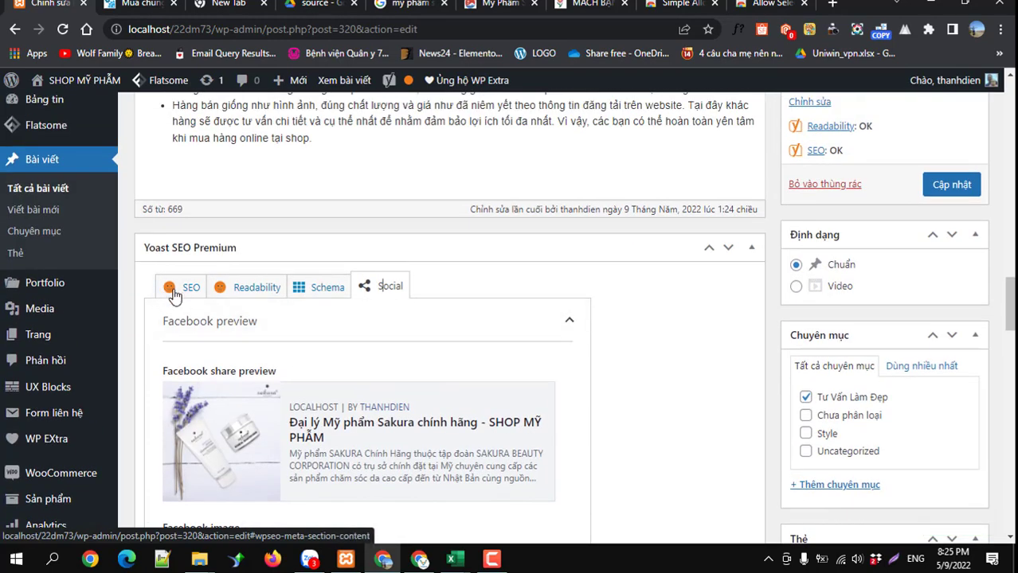
pyautogui.scroll(-2, 318, 406)
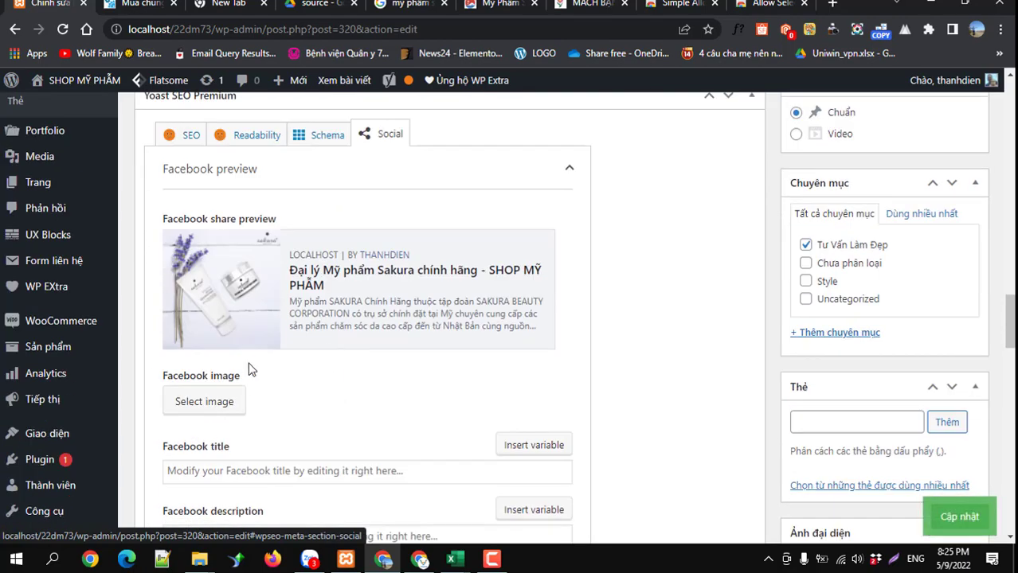
pyautogui.scroll(-2, 248, 476)
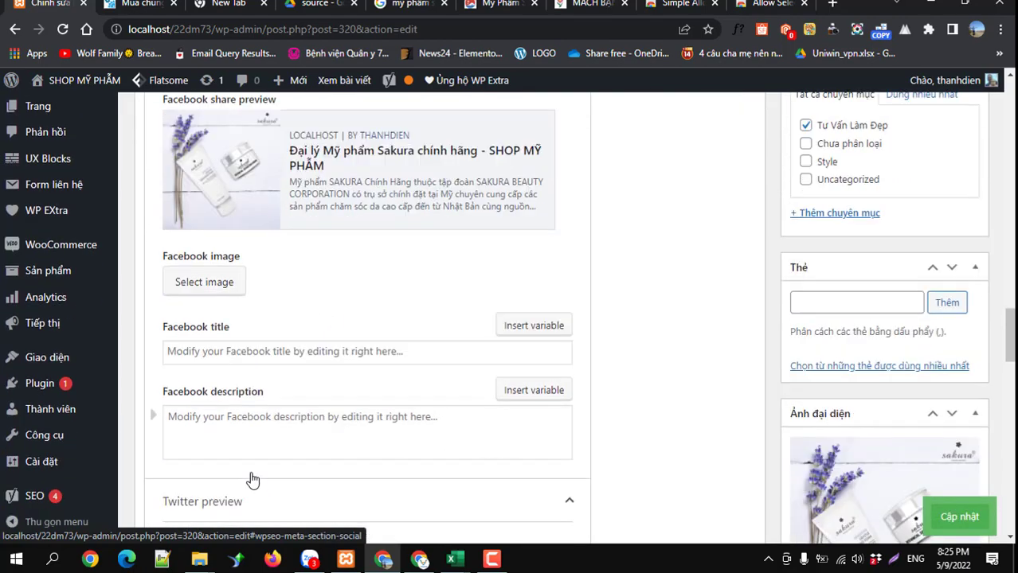
pyautogui.scroll(4, 255, 399)
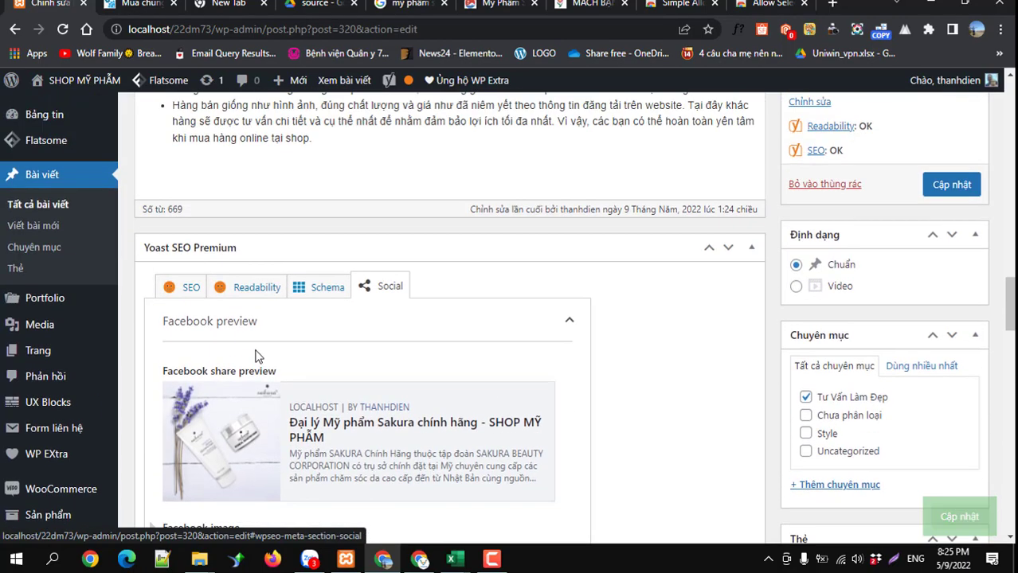
pyautogui.click(307, 288)
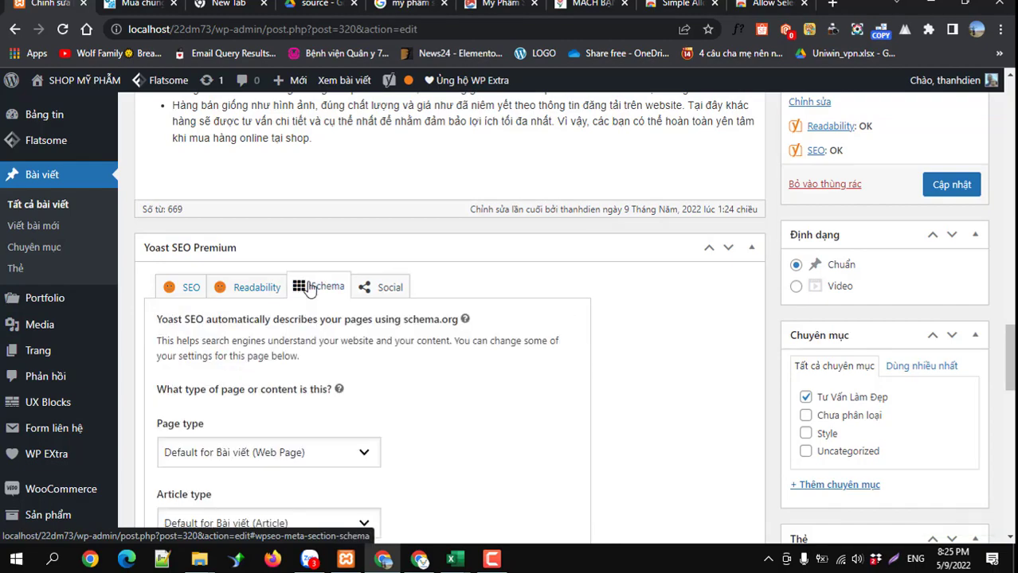
# Review Yoast's SEO section with its related keyphrases and the post's Table of Contents options.
pyautogui.click(184, 289)
pyautogui.scroll(-15, 292, 385)
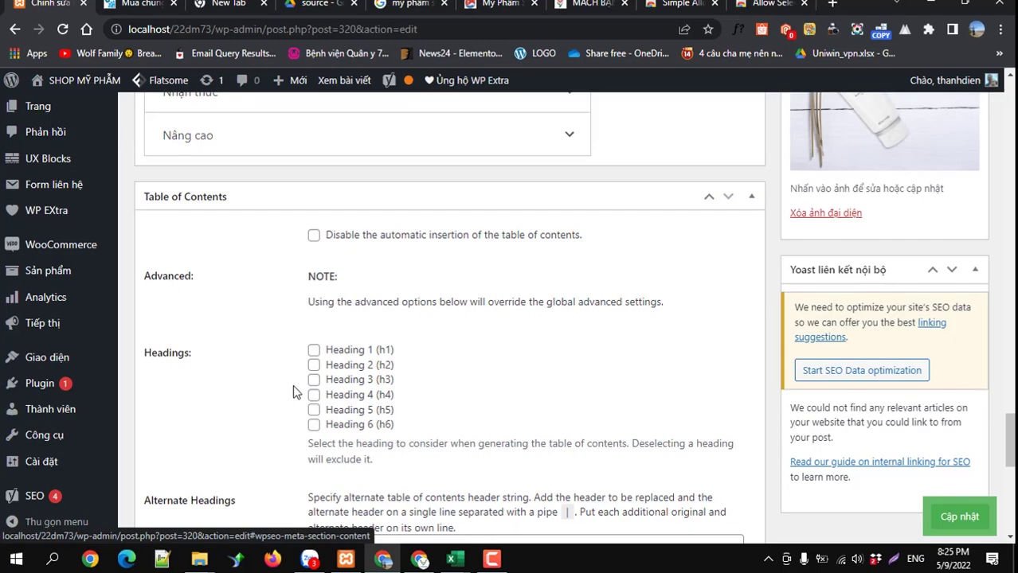
pyautogui.scroll(20, 294, 384)
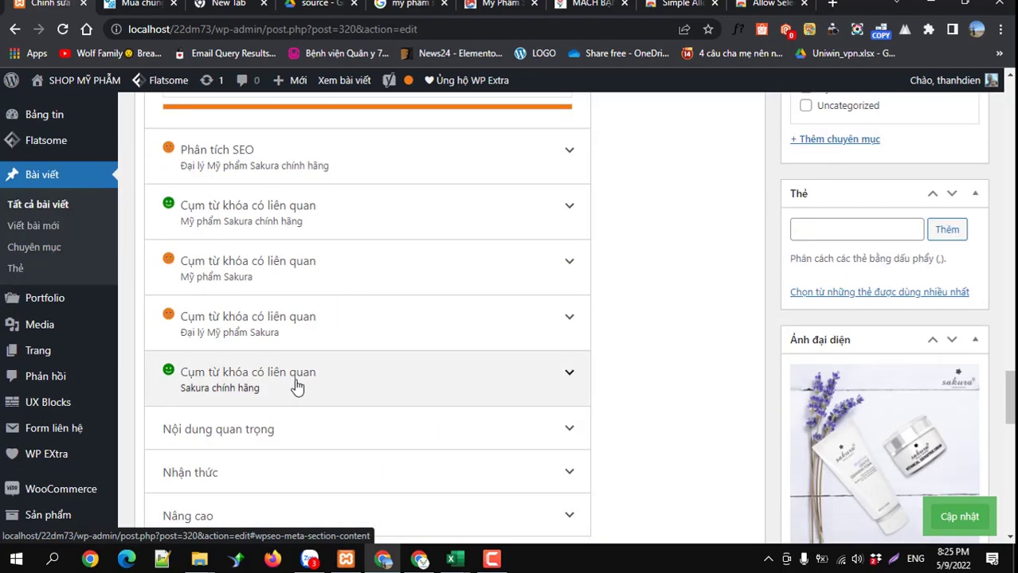
pyautogui.scroll(5, 297, 383)
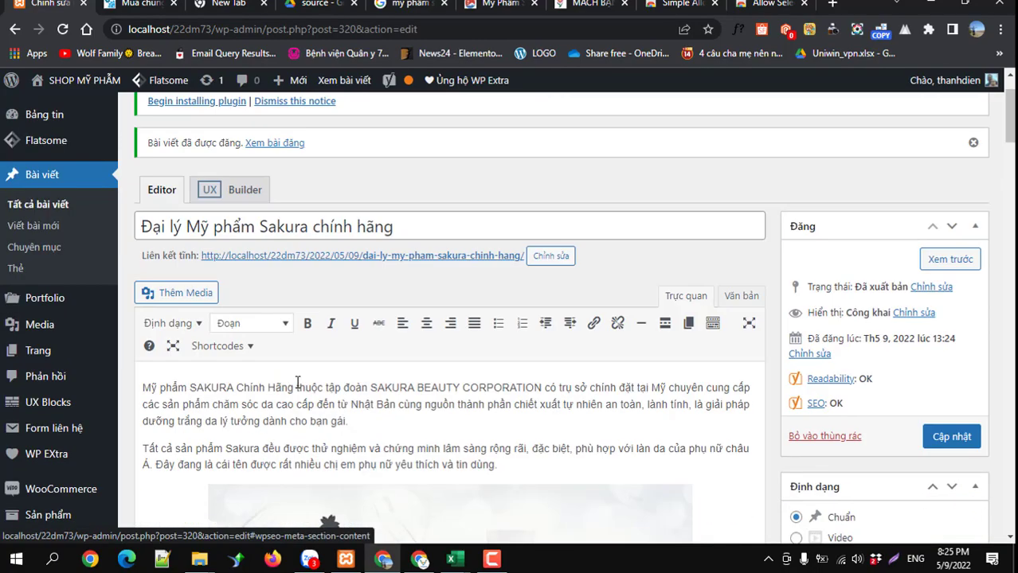
# Open the published post from its permalink in a new tab and examine its table of contents.
pyautogui.rightClick(348, 331)
pyautogui.click(358, 341)
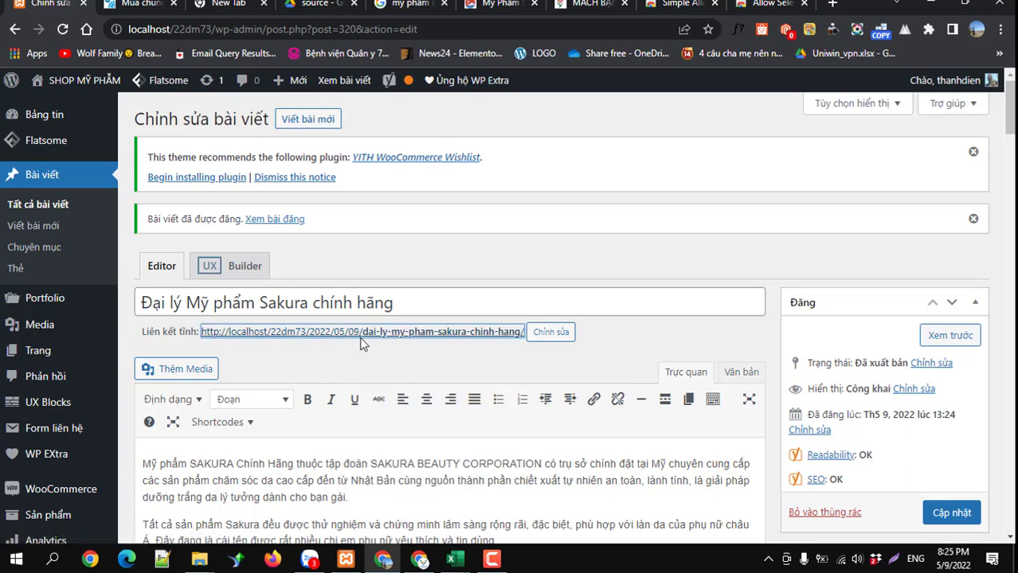
pyautogui.hotkey('ctrl', 'Tab')
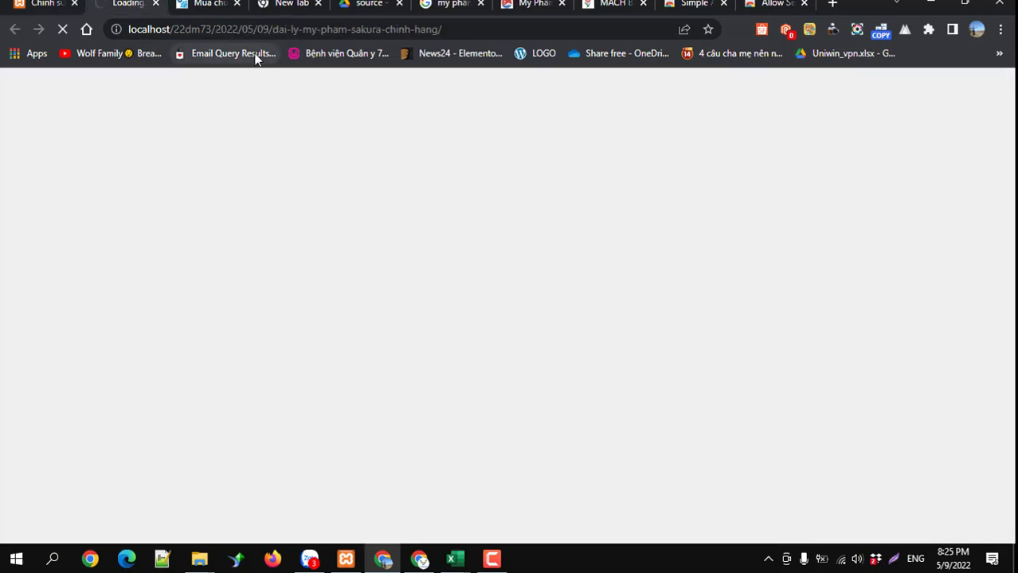
pyautogui.moveTo(273, 29); pyautogui.dragTo(215, 30)
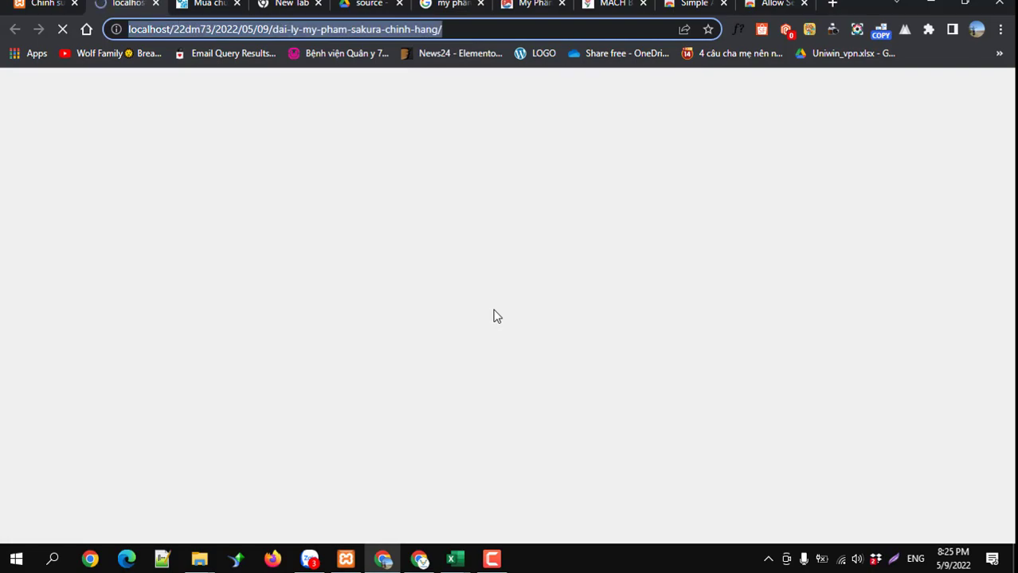
pyautogui.scroll(-10, 494, 314)
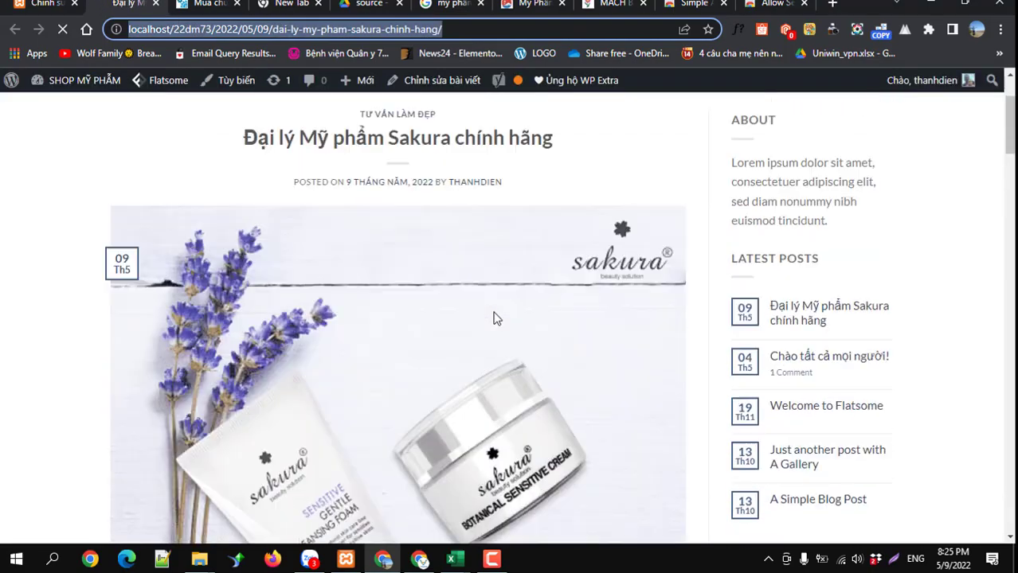
pyautogui.scroll(1, 494, 319)
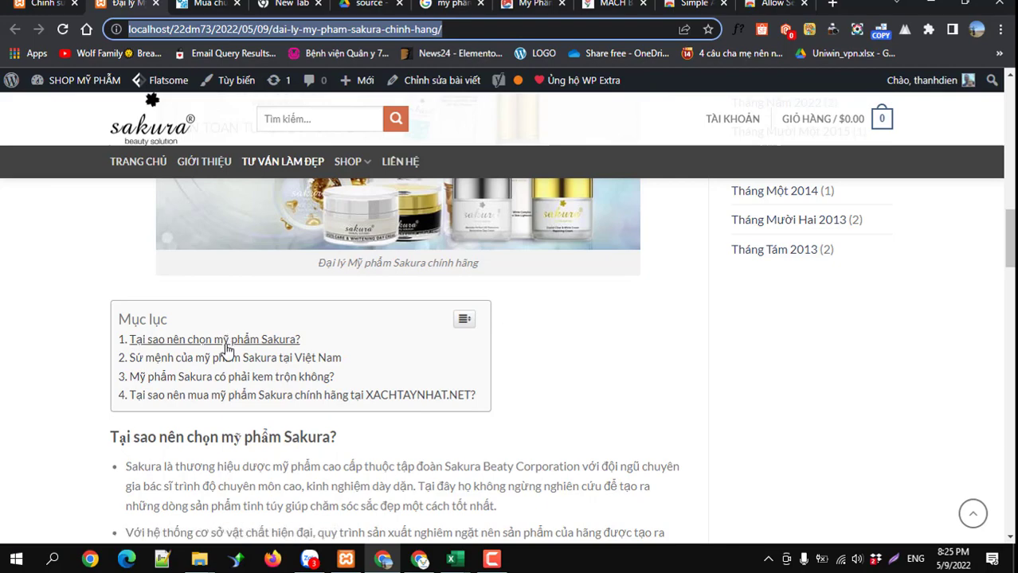
# Back in the post editor, check the heading level of "Tại sao nên chọn mỹ phẩm Sakura?".
pyautogui.click(44, 4)
pyautogui.scroll(-7, 336, 422)
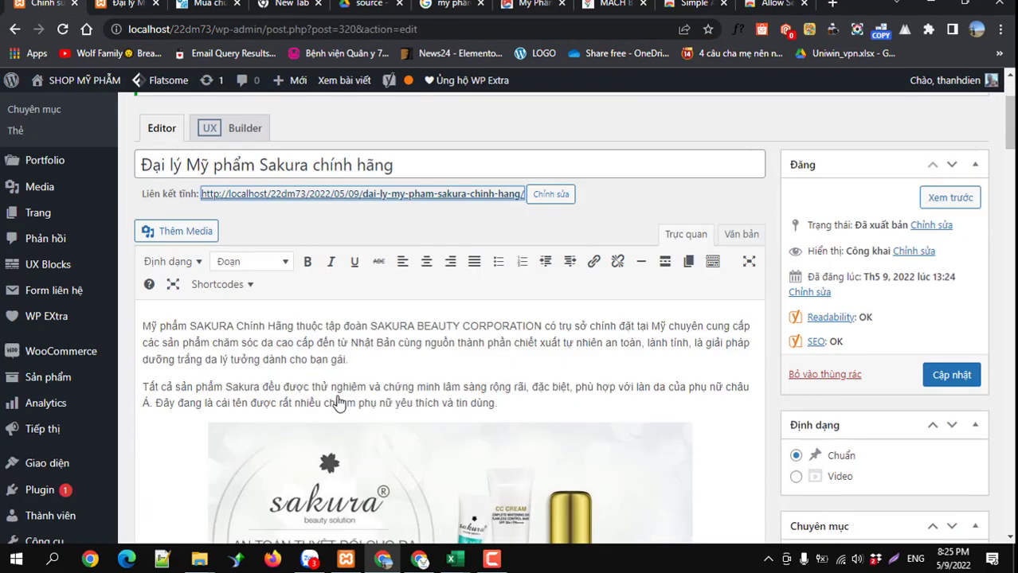
pyautogui.moveTo(419, 322); pyautogui.dragTo(143, 322)
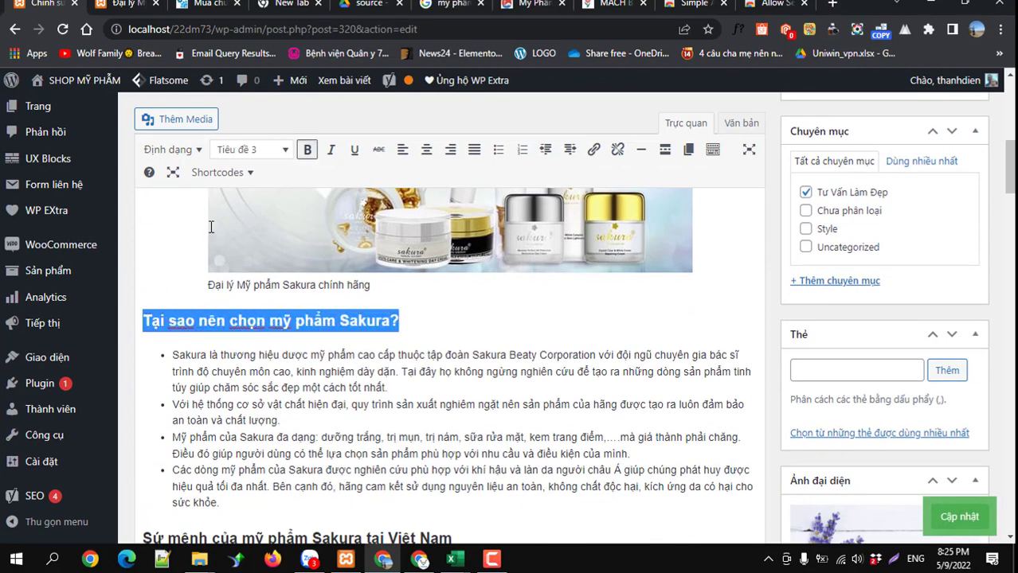
pyautogui.click(243, 150)
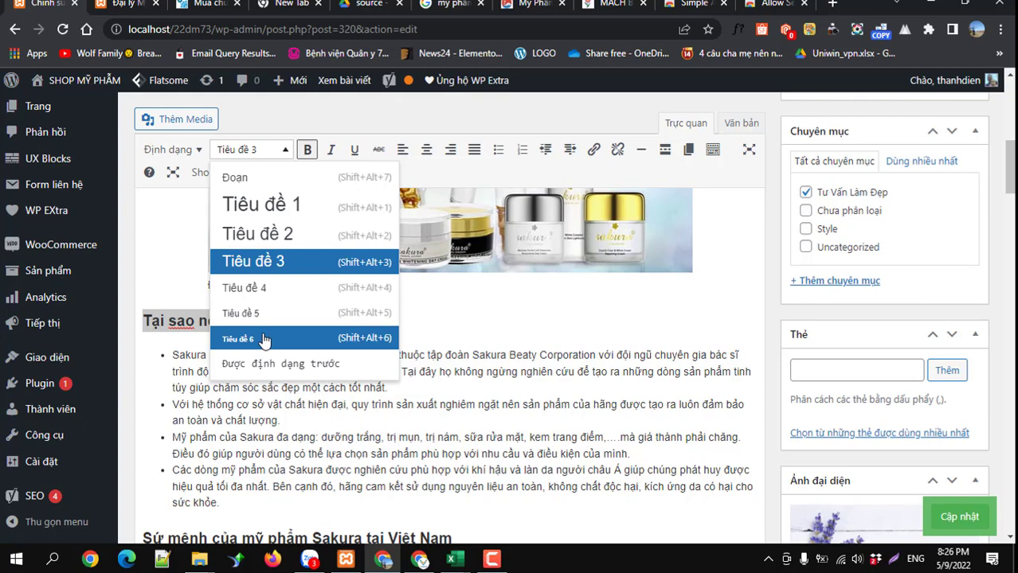
pyautogui.click(436, 333)
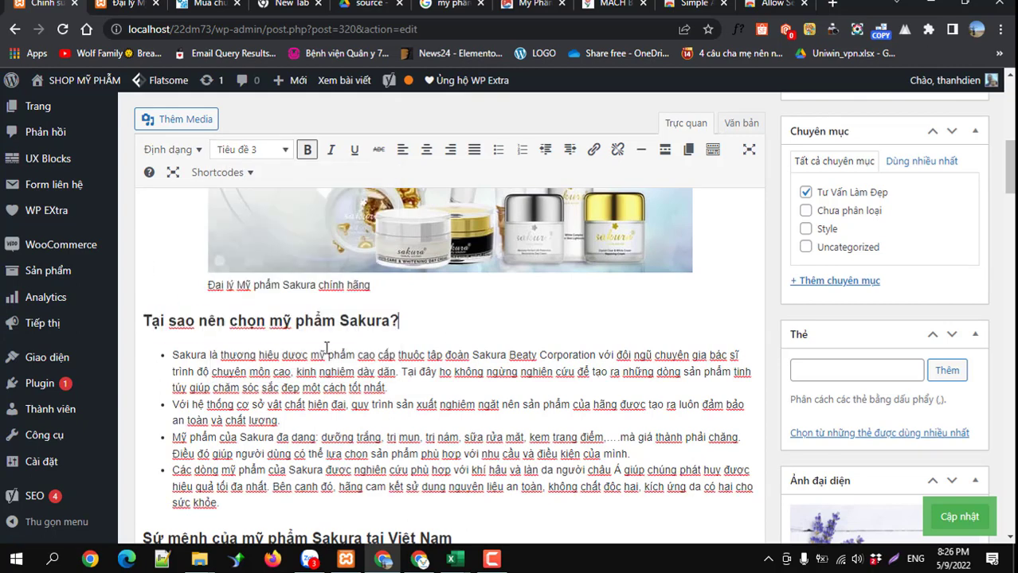
# Copy "Sakura là thương hiệu dược mỹ" from the first bullet onto a new line above the list under "Tại sao nên chọn mỹ phẩm Sakura?".
pyautogui.click(324, 356)
pyautogui.moveTo(324, 356); pyautogui.dragTo(173, 362)
pyautogui.hotkey('ctrl', 'c')
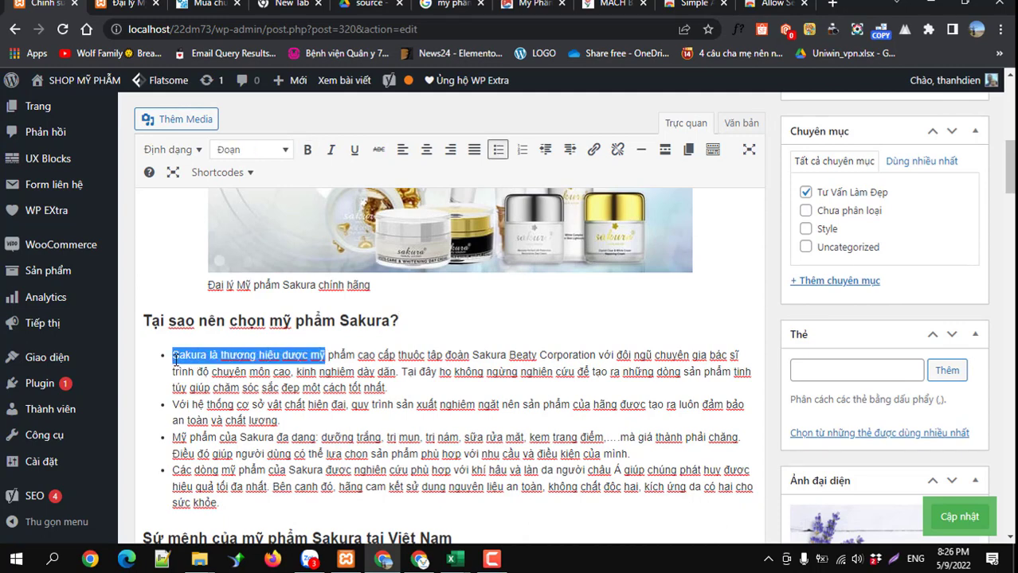
pyautogui.click(172, 359)
pyautogui.press('Return')
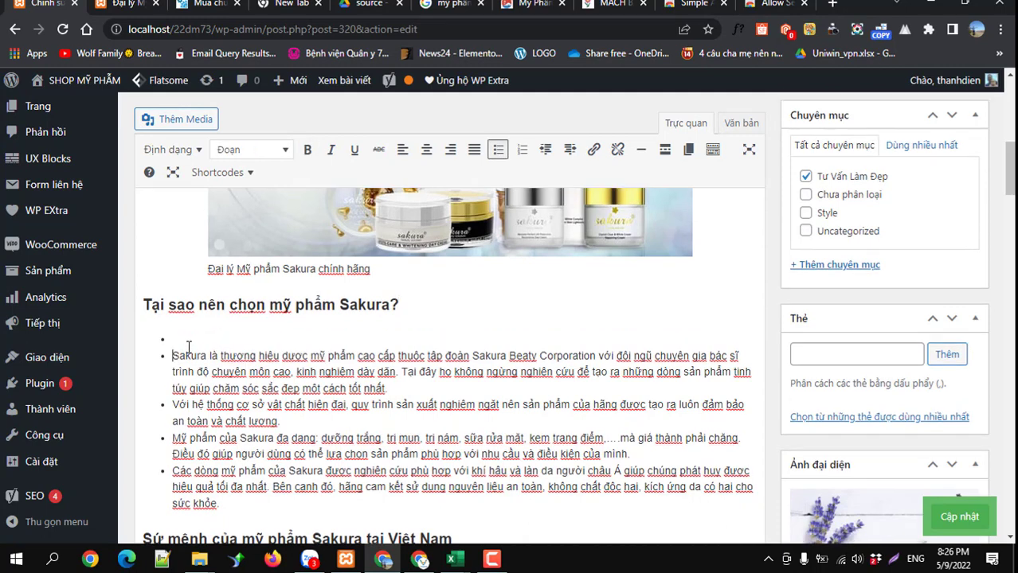
pyautogui.press('Return')
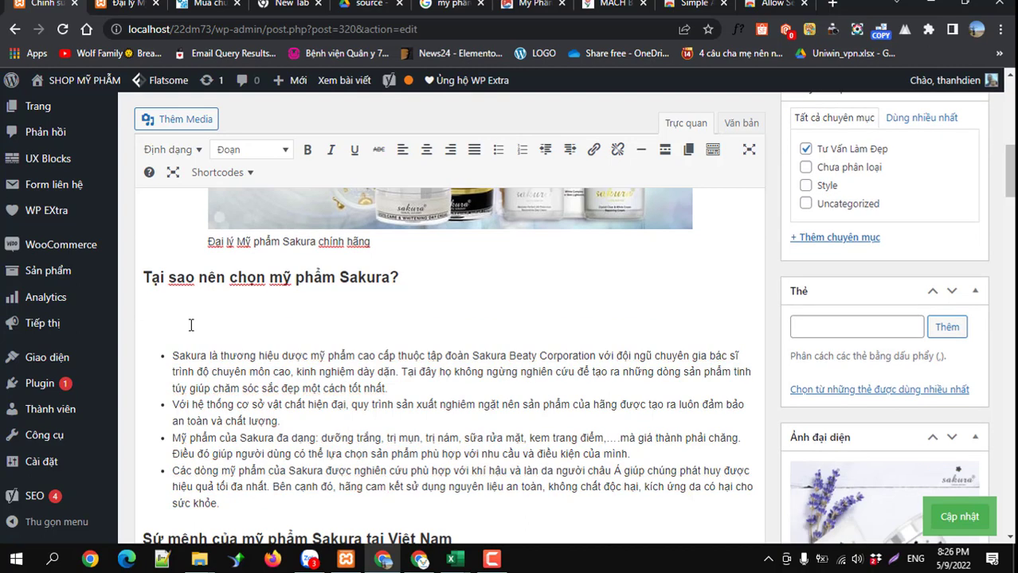
pyautogui.hotkey('ctrl', 'v')
# Format the line "Sakura là thương hiệu dược mỹ" as Heading 4 (Tiêu đề 4) and update the post.
pyautogui.moveTo(303, 309); pyautogui.dragTo(140, 309)
pyautogui.click(246, 151)
pyautogui.click(256, 288)
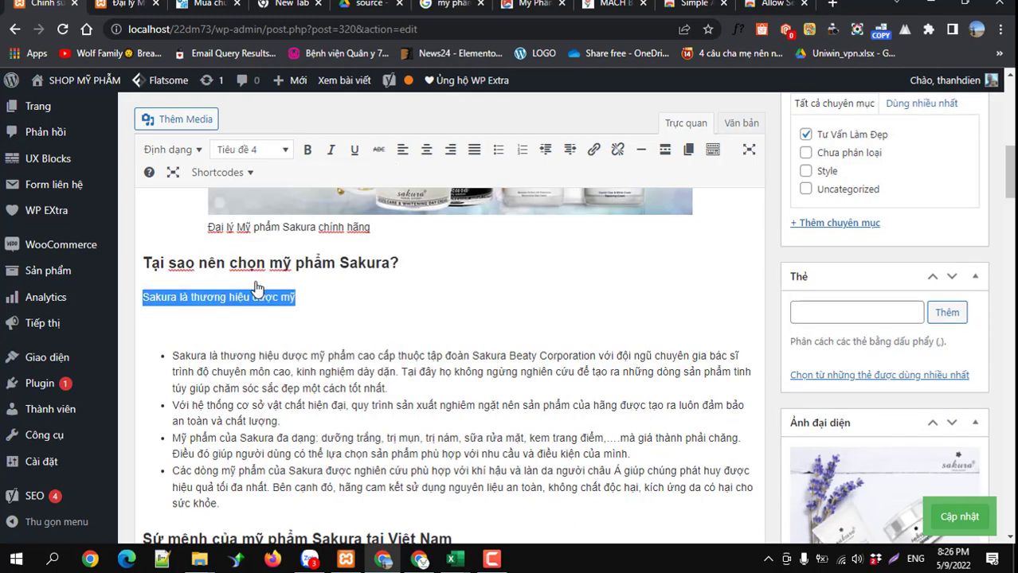
pyautogui.scroll(10, 995, 438)
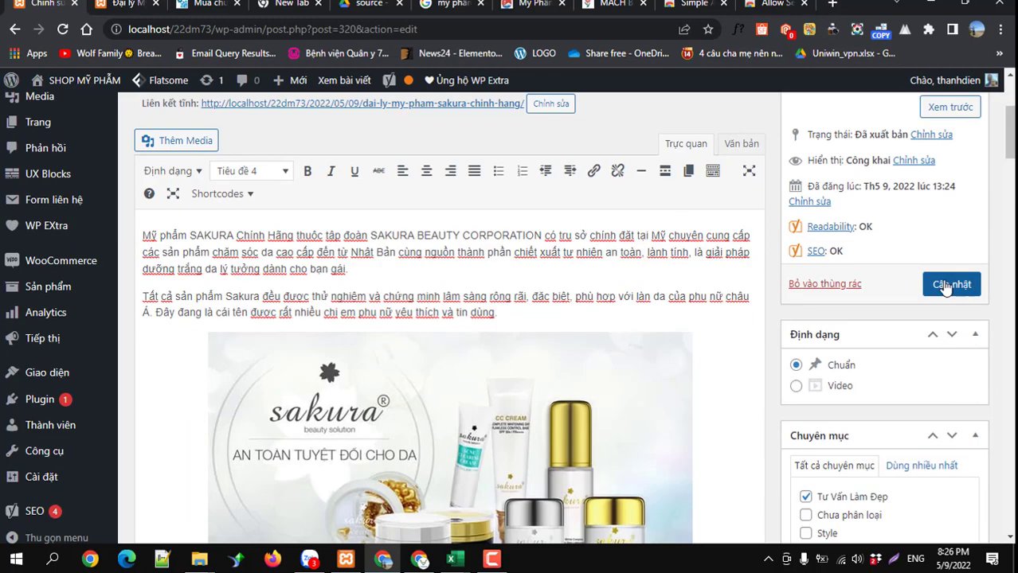
pyautogui.click(948, 285)
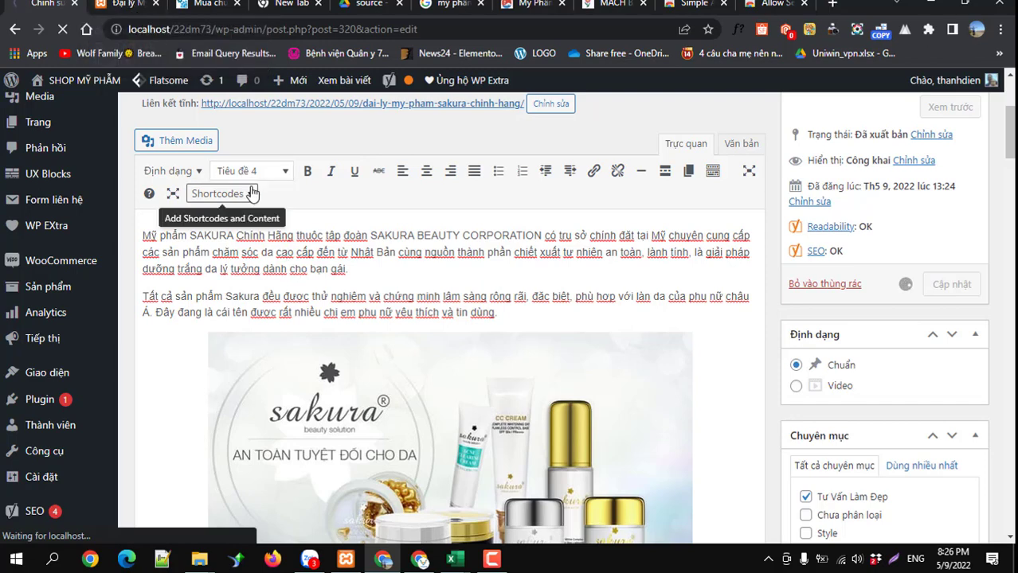
# Reload the published post and test the table of contents links "Sakura là thương hiệu dược mỹ" and "Tại sao nên chọn mỹ phẩm Sakura?".
pyautogui.click(118, 7)
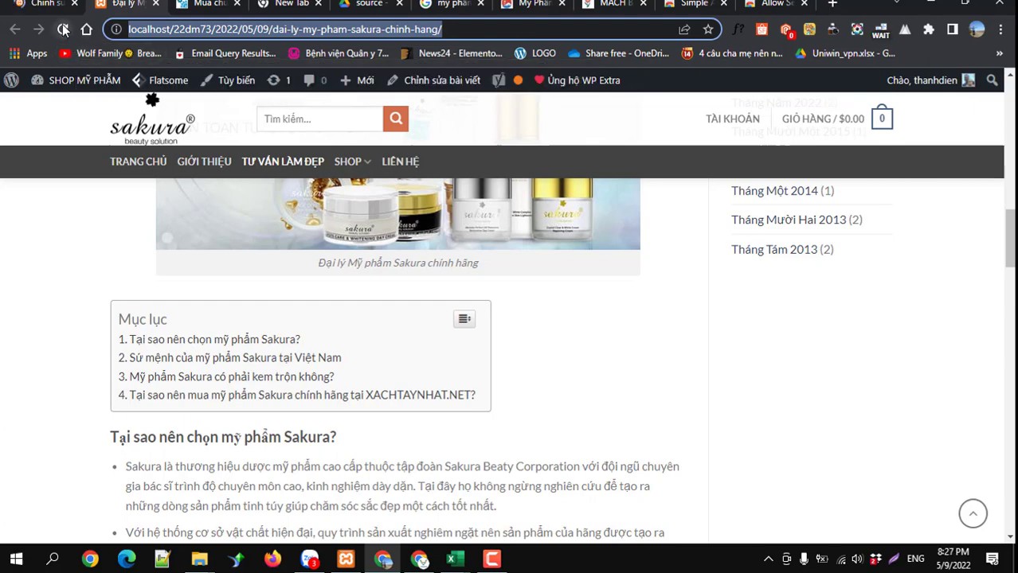
pyautogui.click(63, 30)
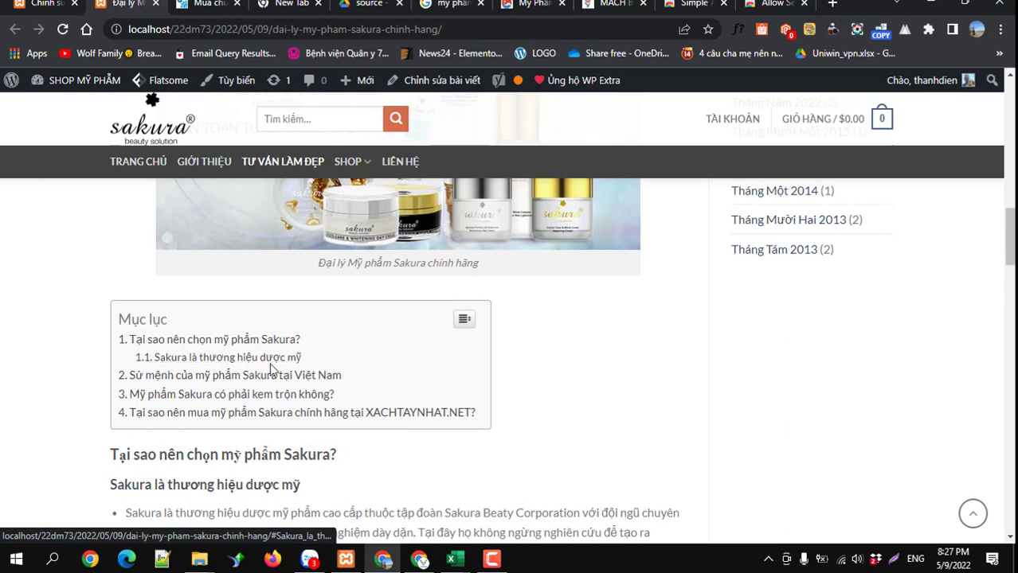
pyautogui.moveTo(303, 358); pyautogui.dragTo(160, 358)
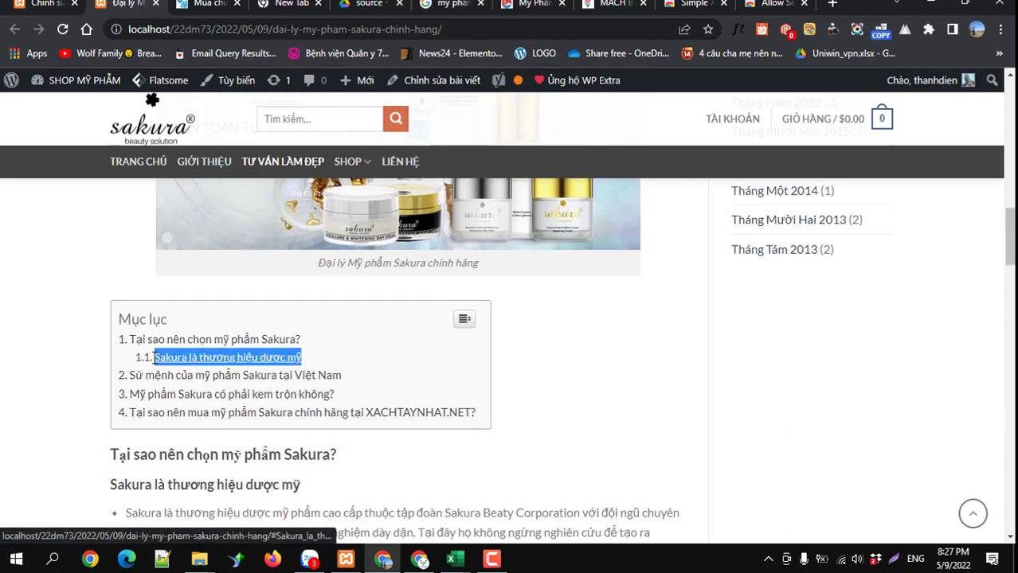
pyautogui.click(199, 357)
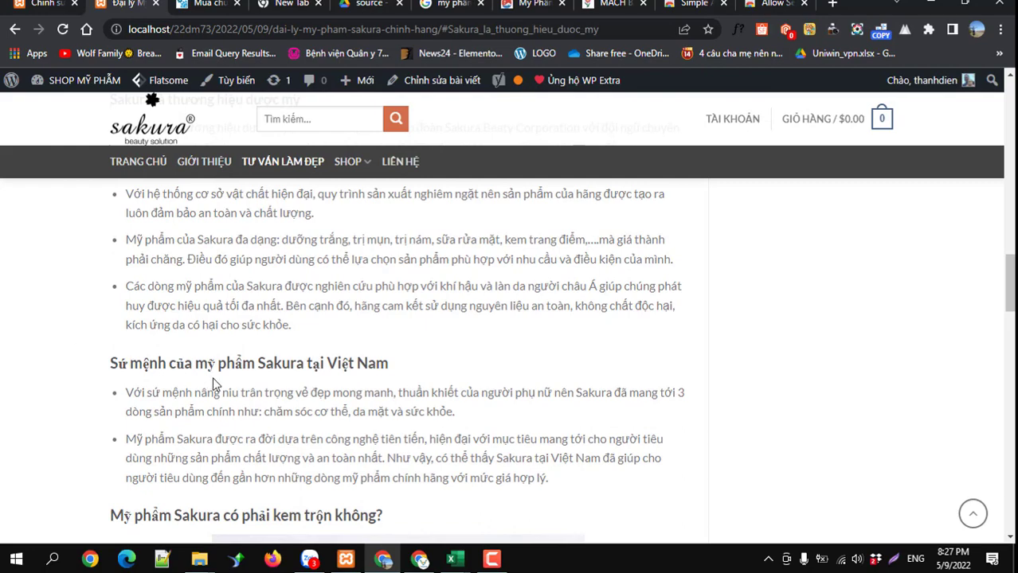
pyautogui.scroll(4, 214, 384)
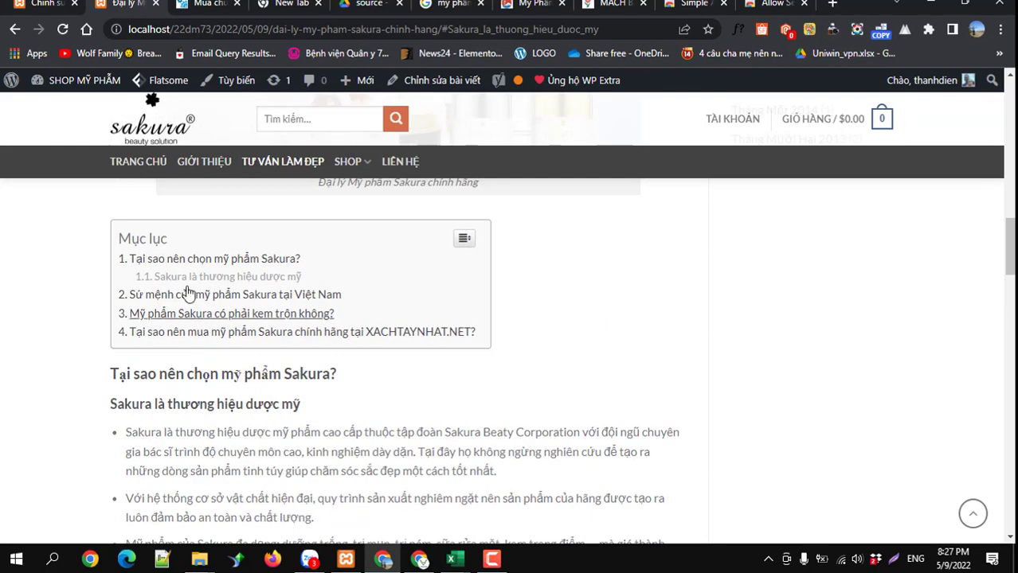
pyautogui.click(190, 252)
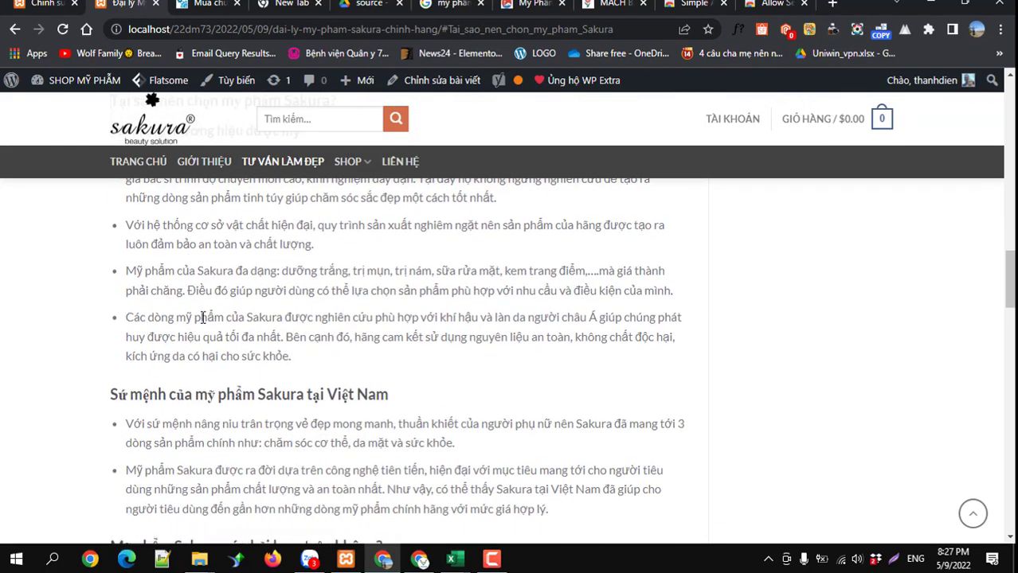
# Delete the subheading "Sakura là thương hiệu dược mỹ" and its blank line from the post in the editor.
pyautogui.click(43, 6)
pyautogui.scroll(-10, 239, 360)
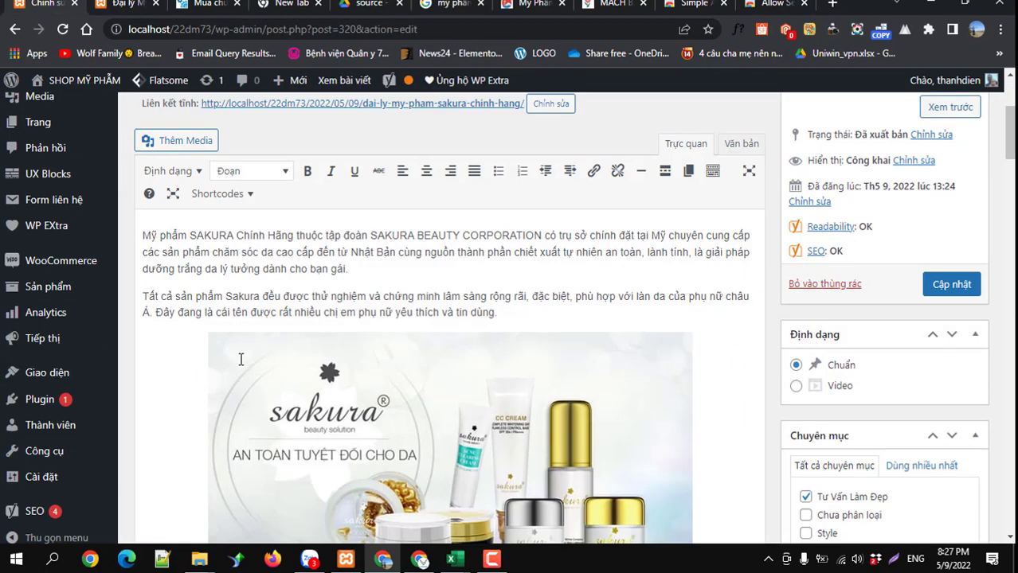
pyautogui.scroll(1, 259, 369)
pyautogui.moveTo(301, 360); pyautogui.dragTo(131, 355)
pyautogui.press('BackSpace')
pyautogui.press('BackSpace')
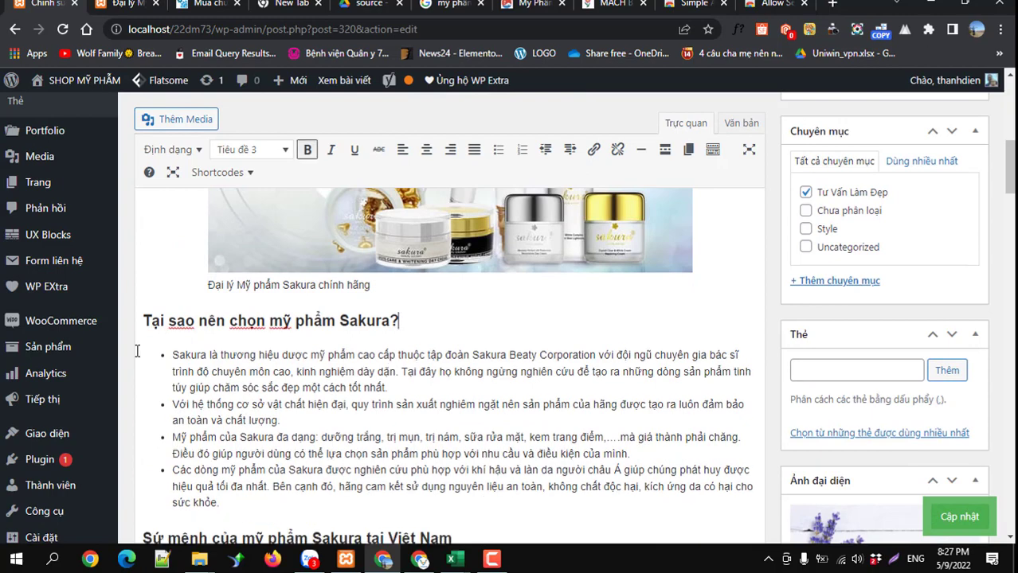
# Examine the heading levels available for "Tại sao nên chọn mỹ phẩm Sakura?" and compare them with the introduction's paragraph formatting.
pyautogui.moveTo(399, 320); pyautogui.dragTo(143, 320)
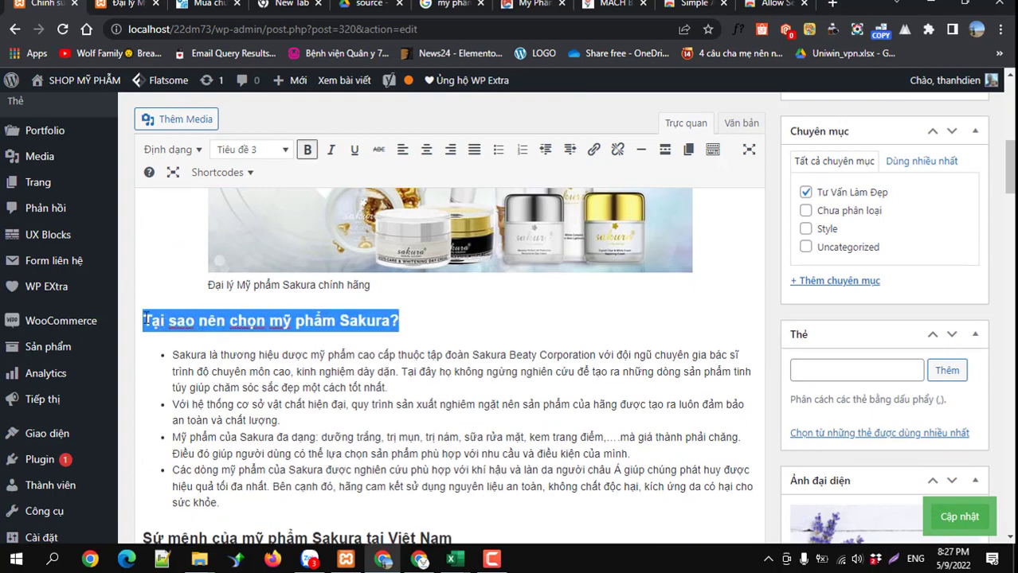
pyautogui.click(251, 151)
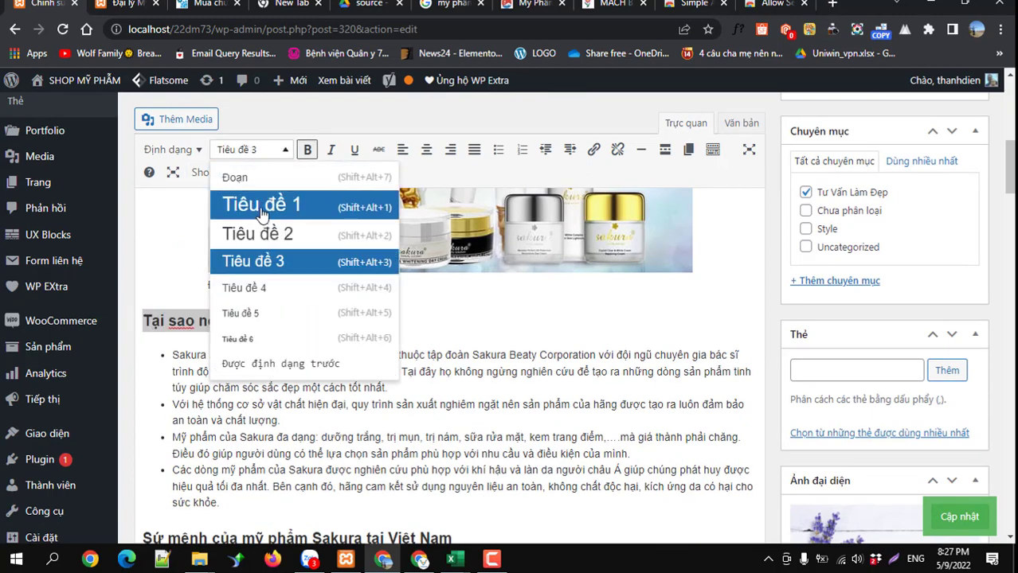
pyautogui.click(167, 247)
pyautogui.scroll(10, 227, 319)
pyautogui.scroll(-3, 227, 320)
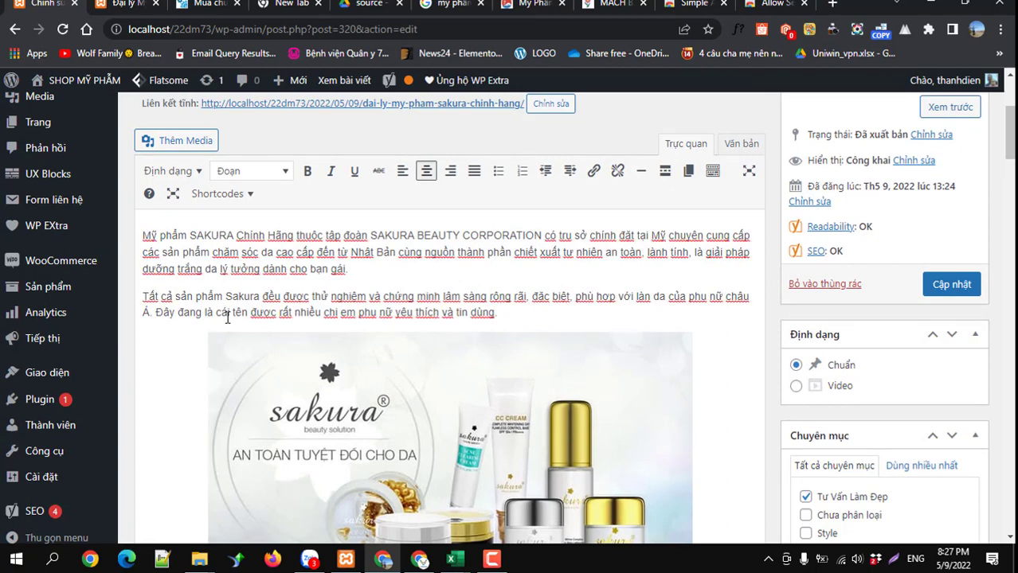
pyautogui.scroll(-5, 227, 317)
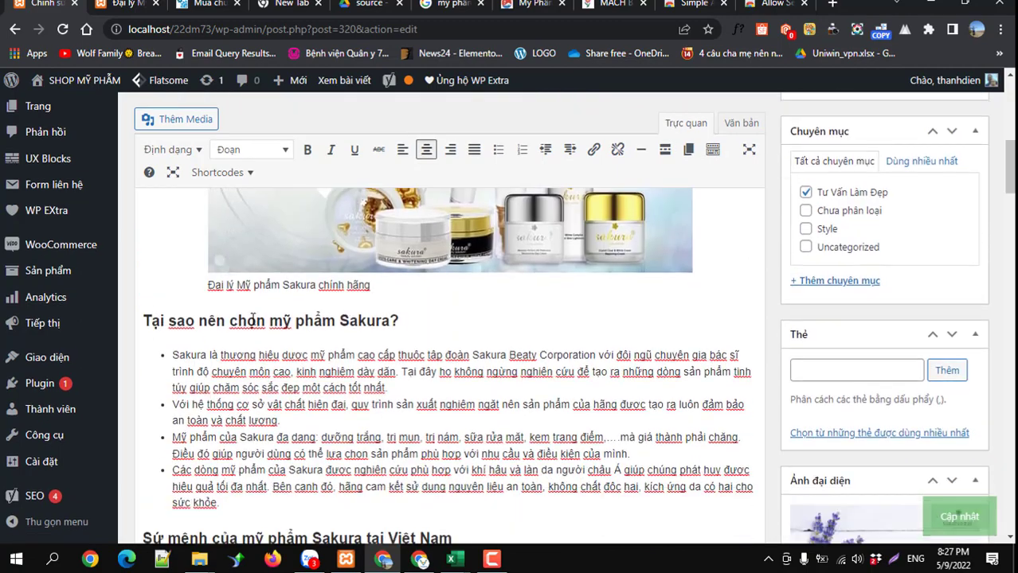
pyautogui.moveTo(410, 317); pyautogui.dragTo(145, 320)
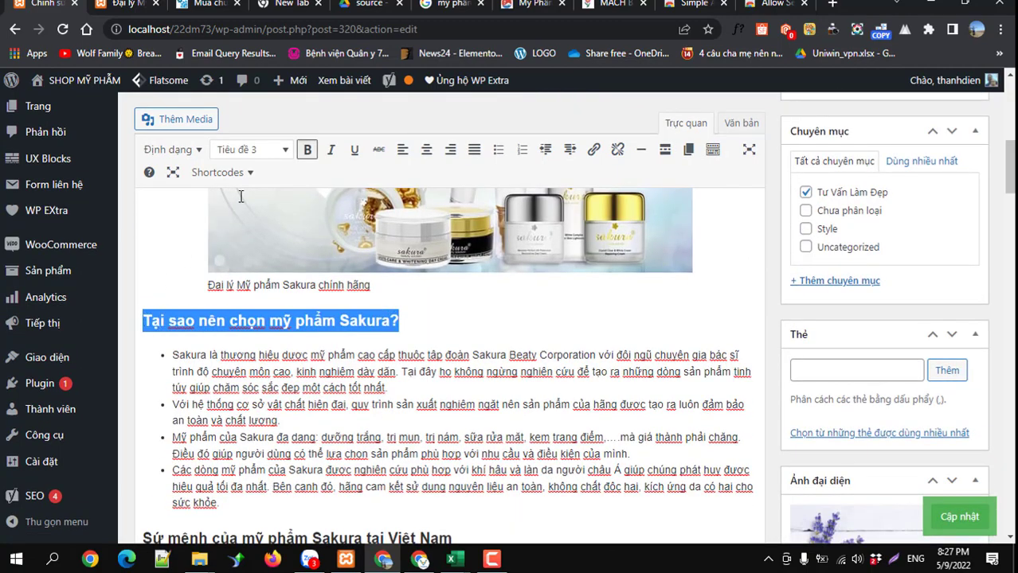
pyautogui.click(259, 149)
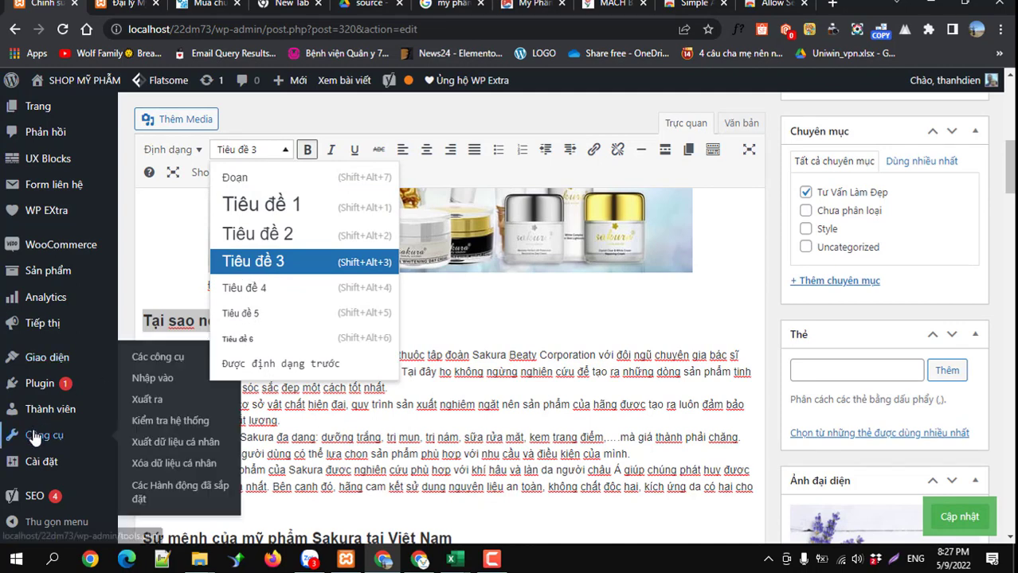
# Locate the Table of Contents settings entry and review the editor's list of heading levels.
pyautogui.moveTo(50, 460)
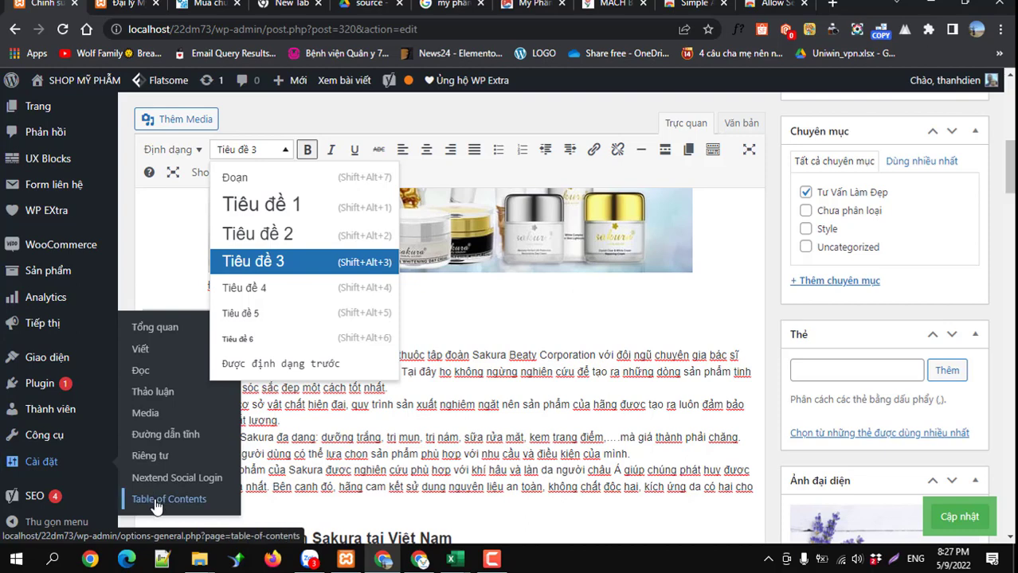
pyautogui.click(504, 330)
pyautogui.click(505, 327)
pyautogui.scroll(1, 419, 335)
pyautogui.scroll(5, 418, 336)
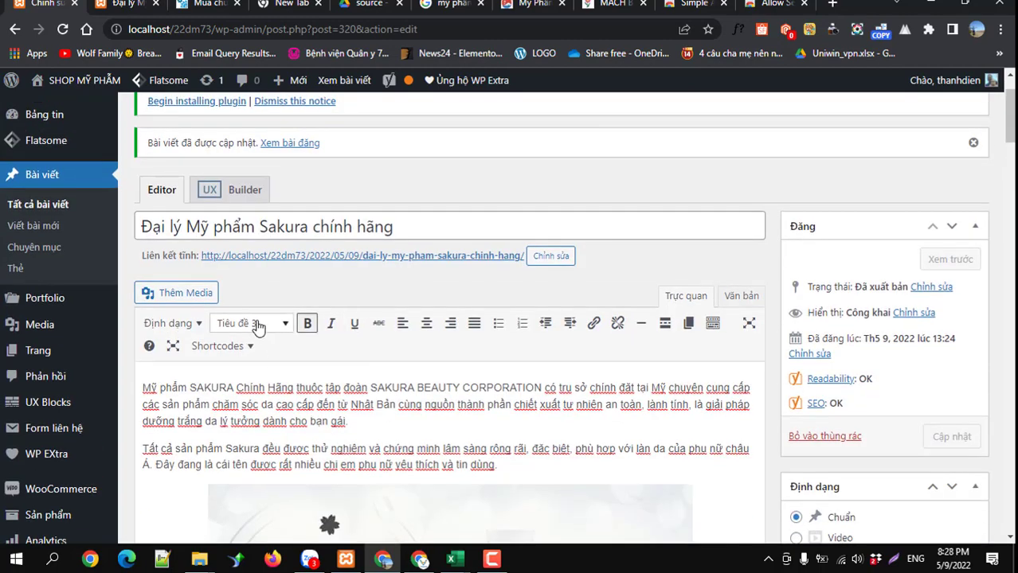
pyautogui.click(257, 327)
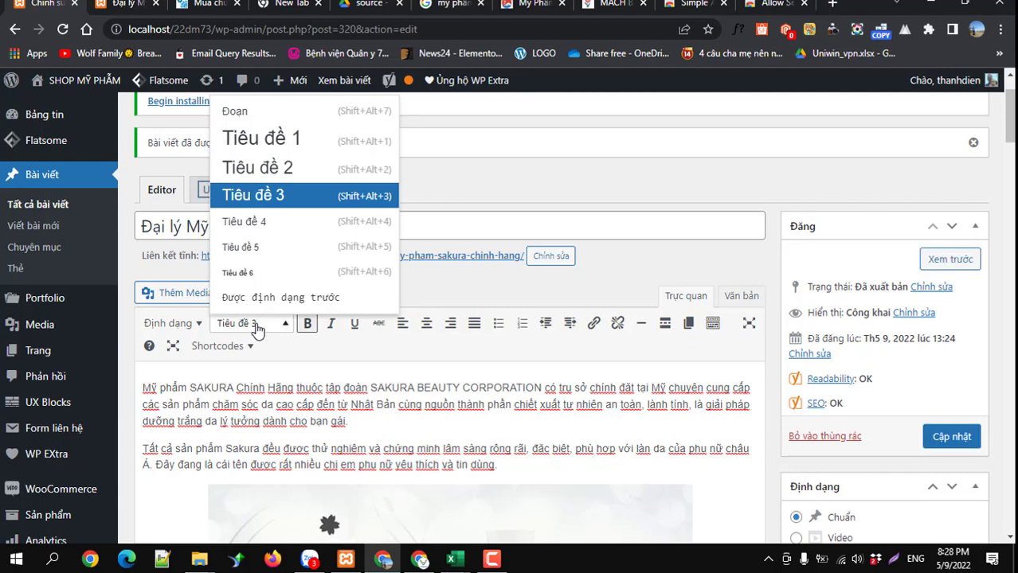
# Dismiss the heading level list without changing the format and update the published Sakura post.
pyautogui.click(352, 374)
pyautogui.scroll(-2, 119, 395)
pyautogui.moveTo(64, 391)
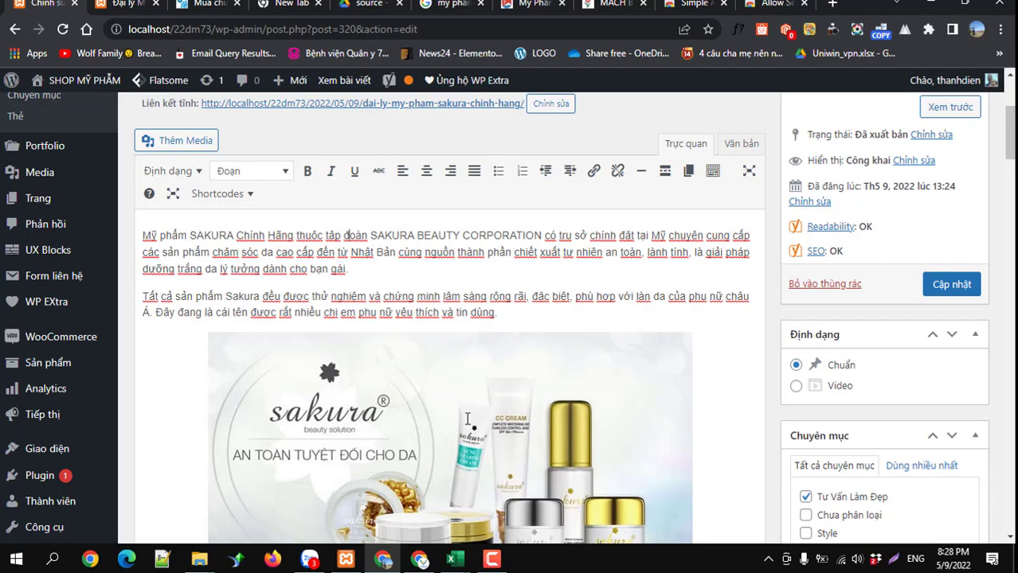
pyautogui.scroll(3, 414, 374)
pyautogui.scroll(-10, 436, 394)
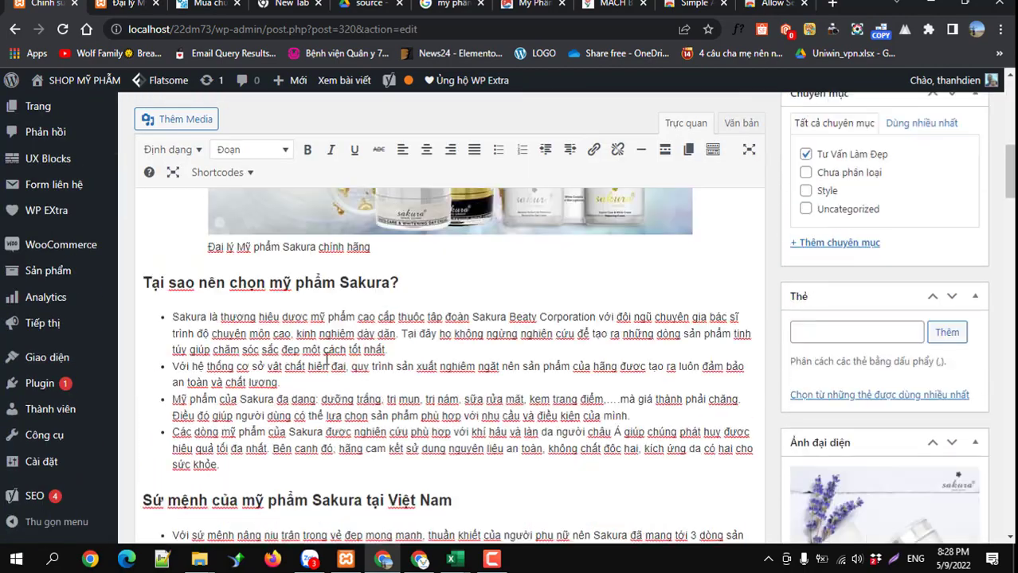
pyautogui.scroll(10, 939, 271)
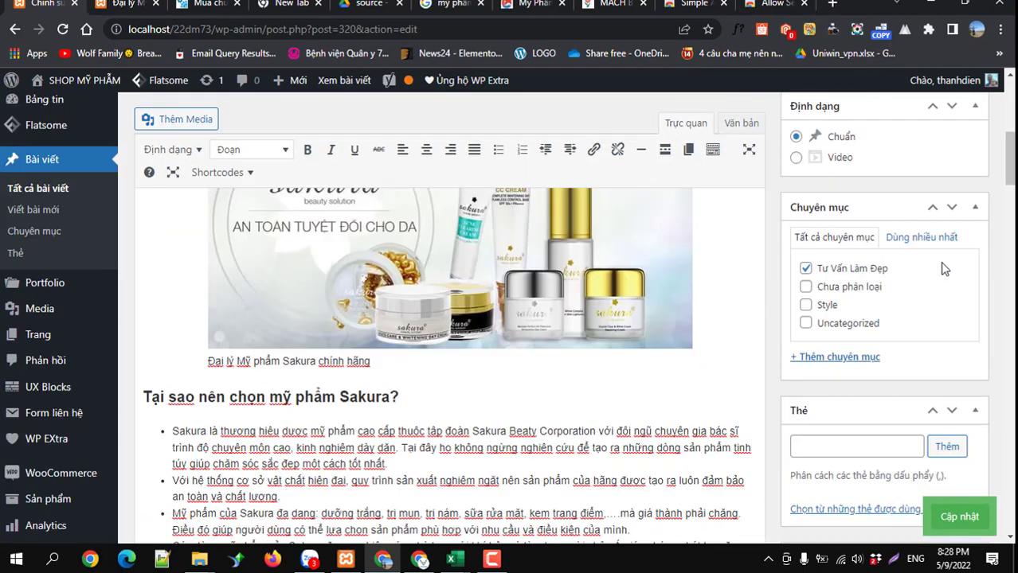
pyautogui.click(950, 210)
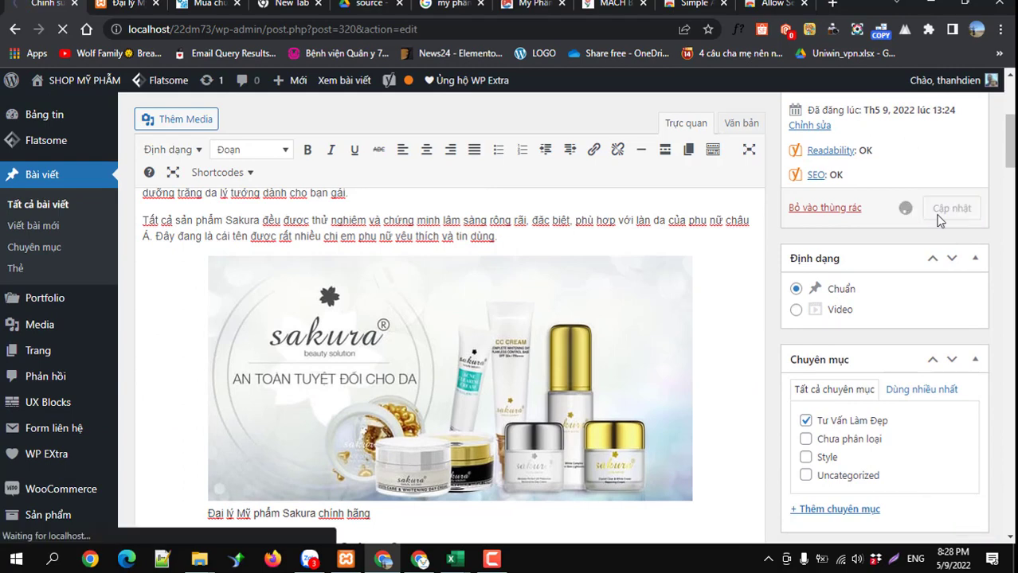
# Reload the published post and examine its table of contents and the date part of its web address.
pyautogui.click(128, 5)
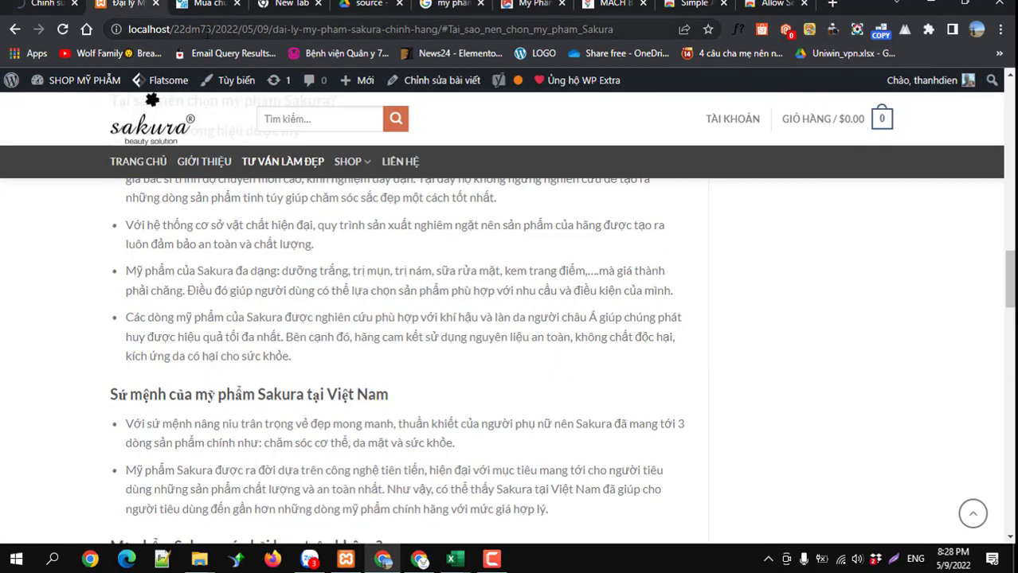
pyautogui.moveTo(179, 30); pyautogui.dragTo(270, 30)
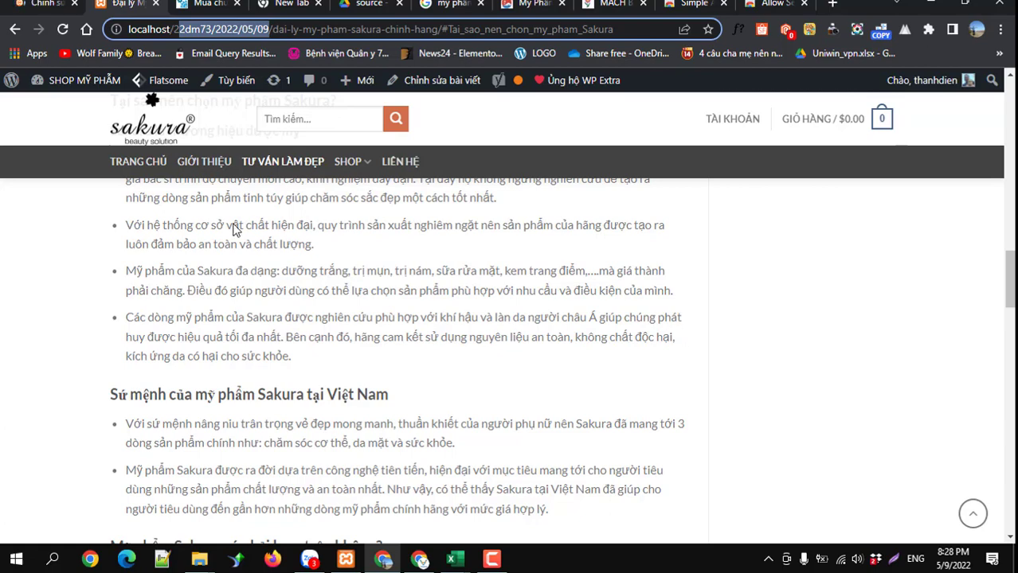
pyautogui.moveTo(80, 86)
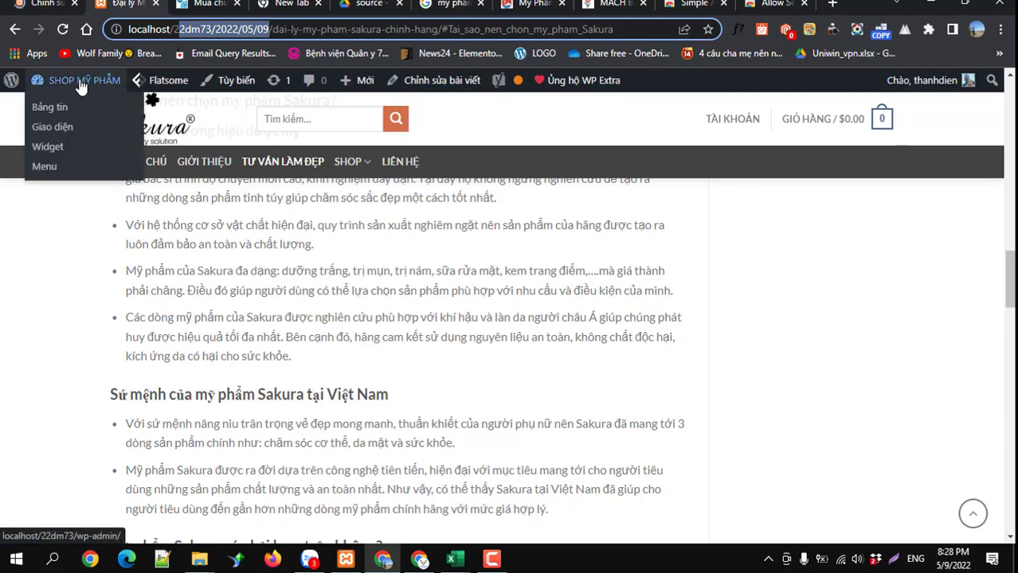
pyautogui.click(62, 31)
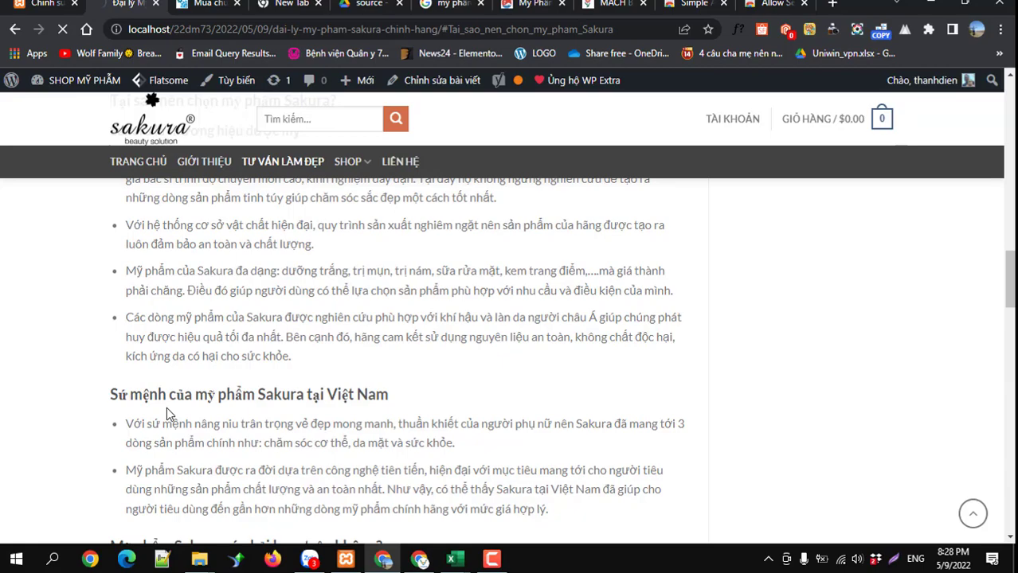
pyautogui.scroll(10, 166, 383)
pyautogui.scroll(5, 158, 321)
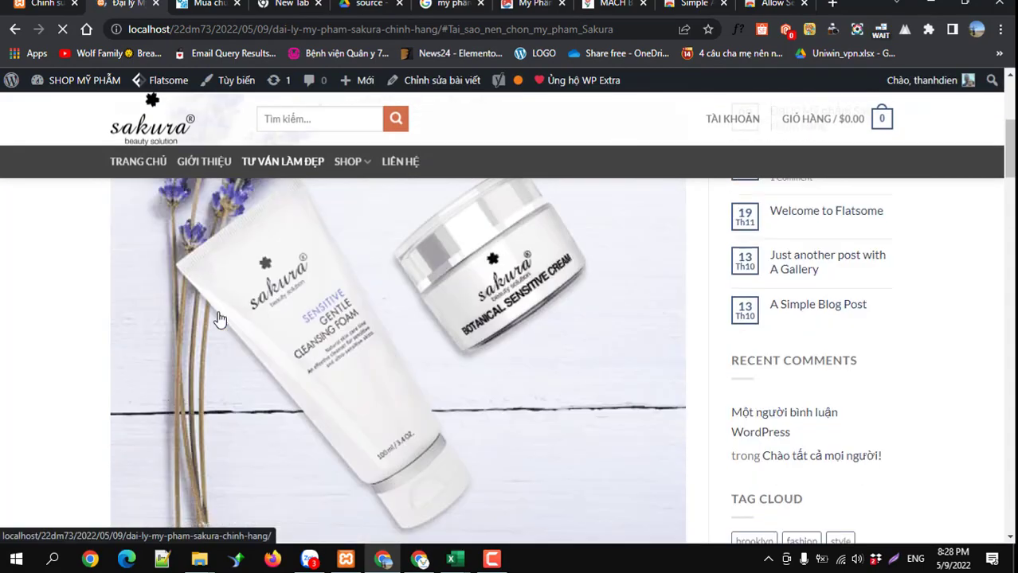
pyautogui.scroll(-5, 220, 318)
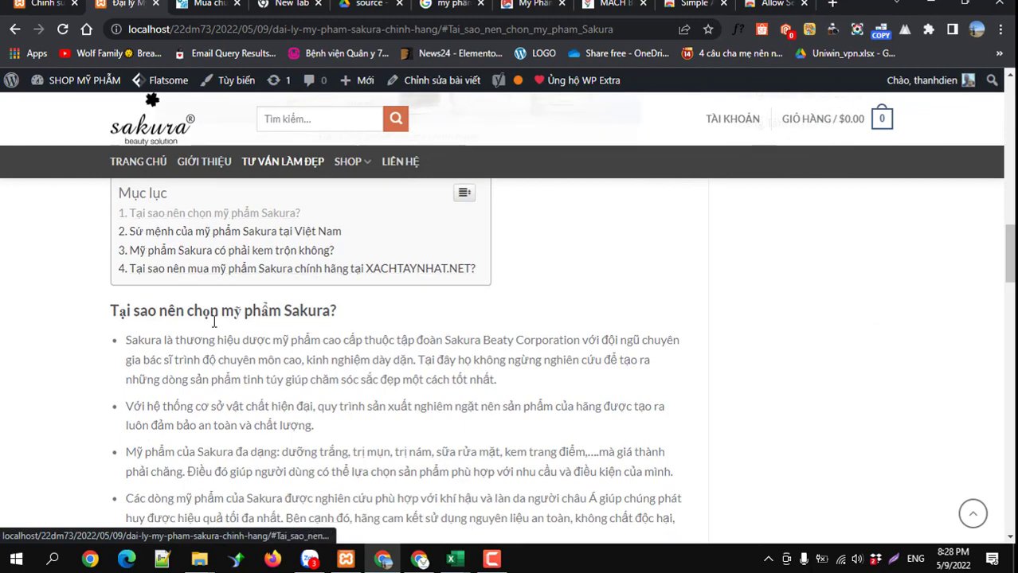
pyautogui.scroll(-4, 210, 316)
pyautogui.scroll(5, 231, 341)
pyautogui.moveTo(269, 28); pyautogui.dragTo(215, 30)
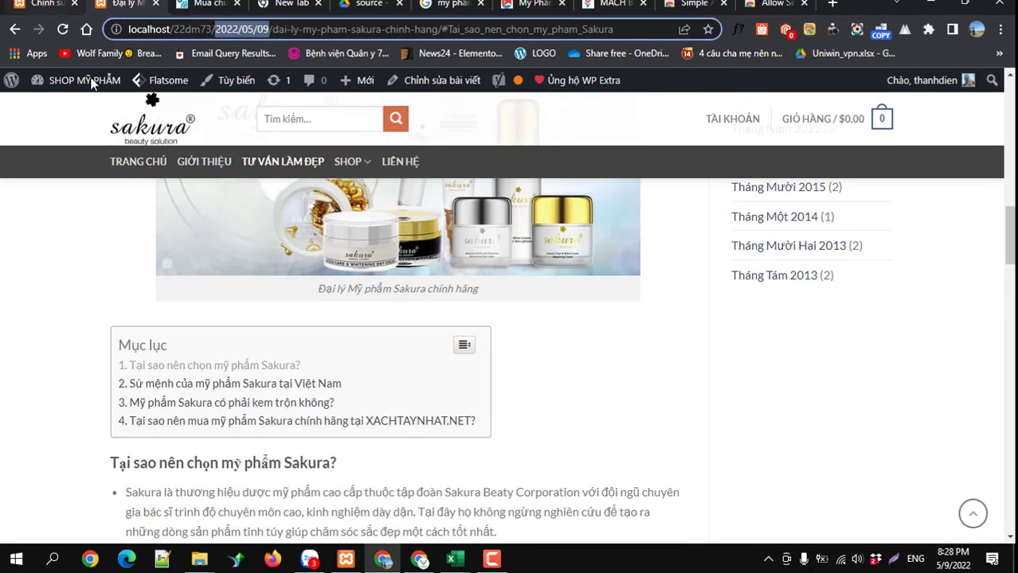
# Open the permalink settings from the admin area and select the "Tiêu đề bài viết" structure for post addresses.
pyautogui.hotkey('ctrl', 'shift', 'Tab')
pyautogui.scroll(-4, 53, 394)
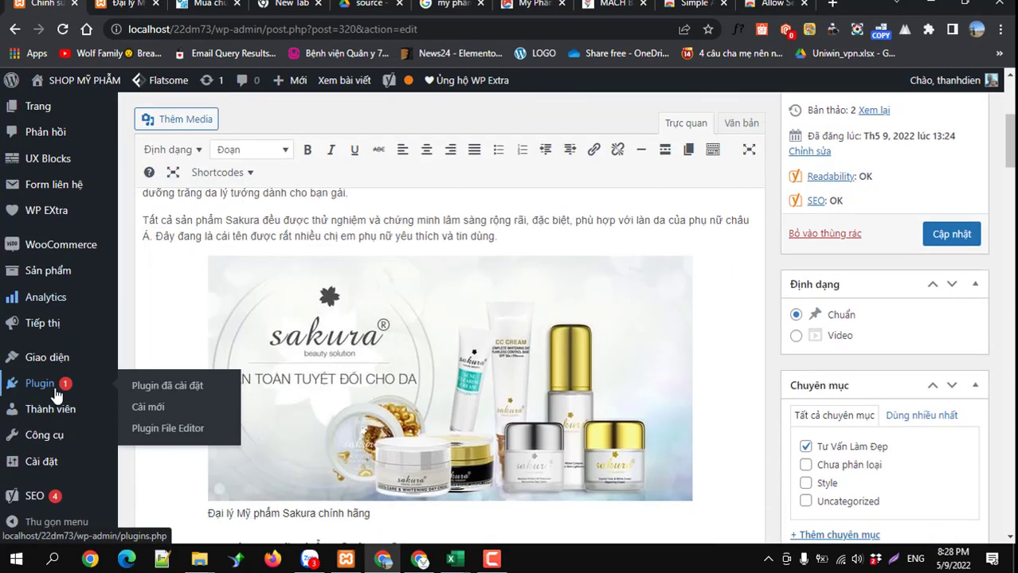
pyautogui.moveTo(36, 465)
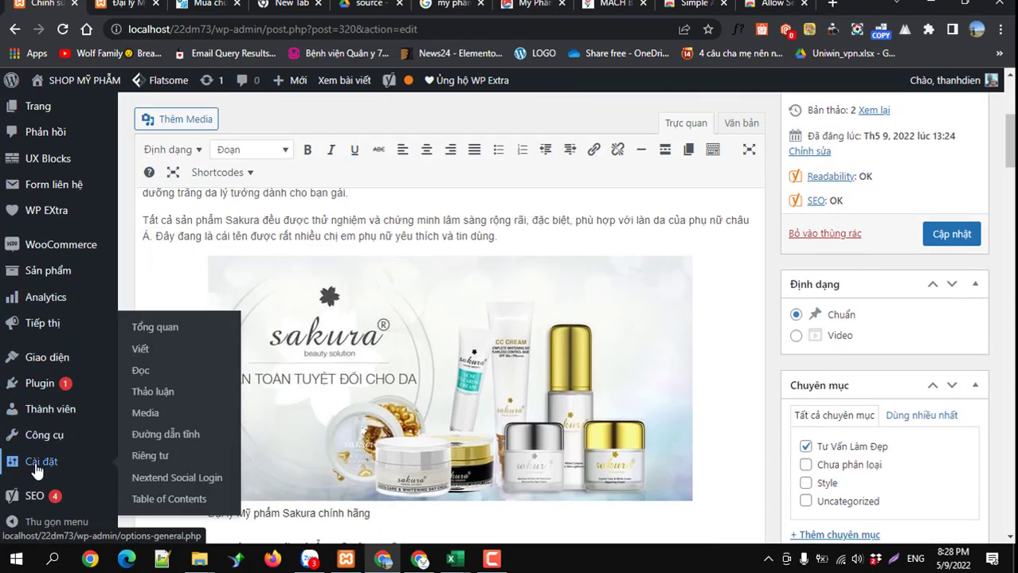
pyautogui.click(167, 437)
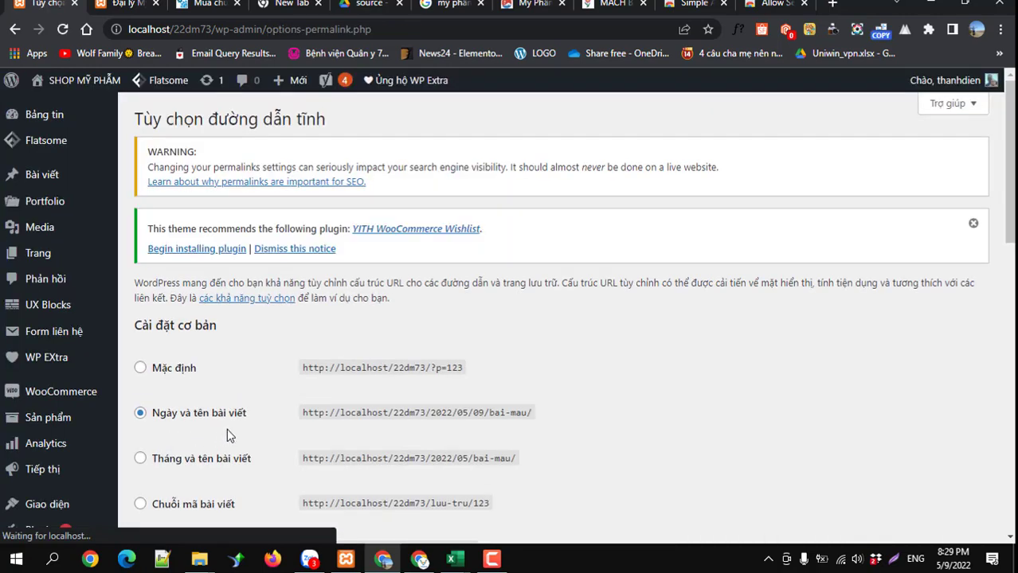
pyautogui.scroll(-1, 227, 434)
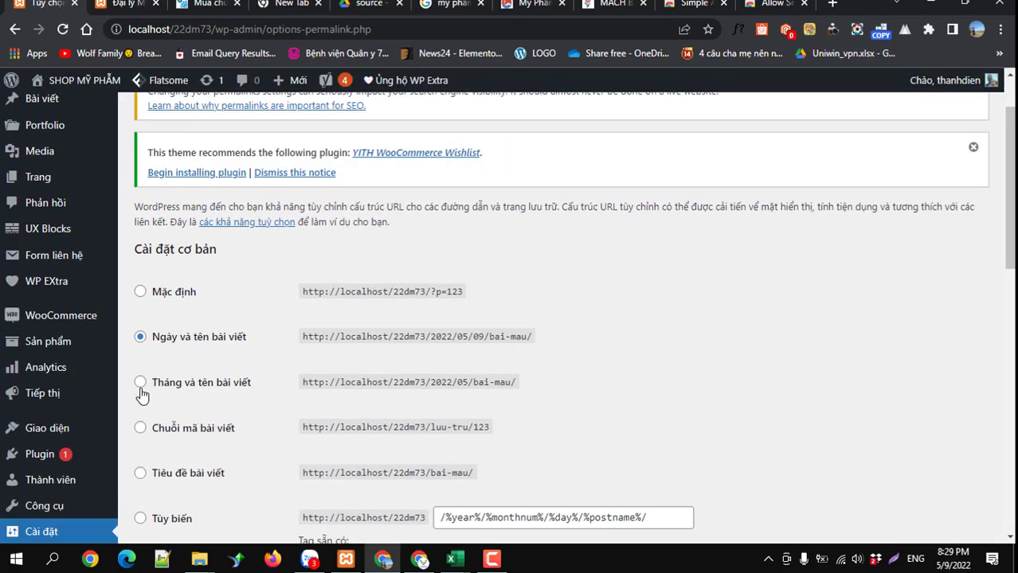
pyautogui.click(140, 473)
# Set the product permalinks to "Mặc định" and save the permalink settings.
pyautogui.scroll(-10, 207, 474)
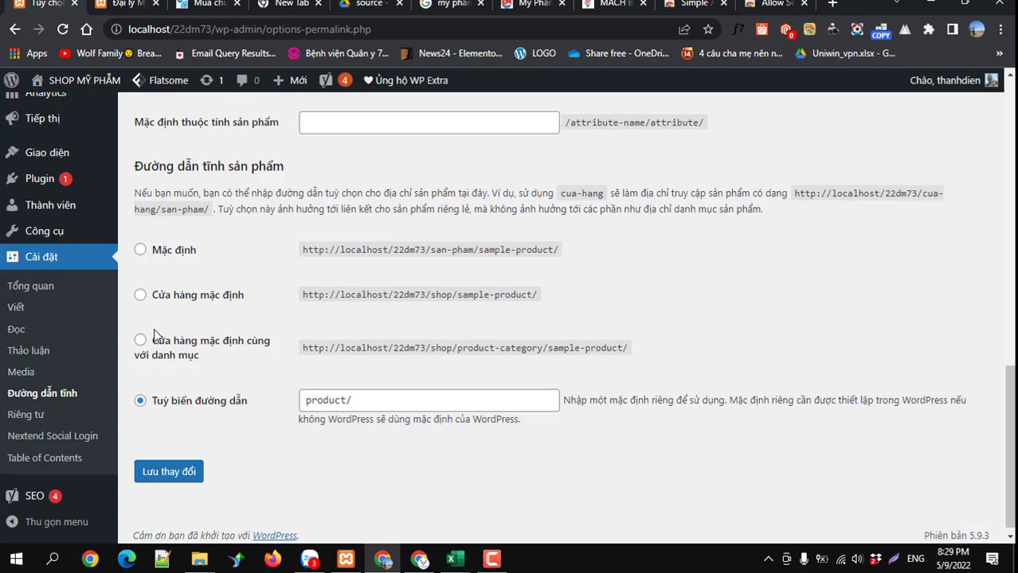
pyautogui.click(139, 297)
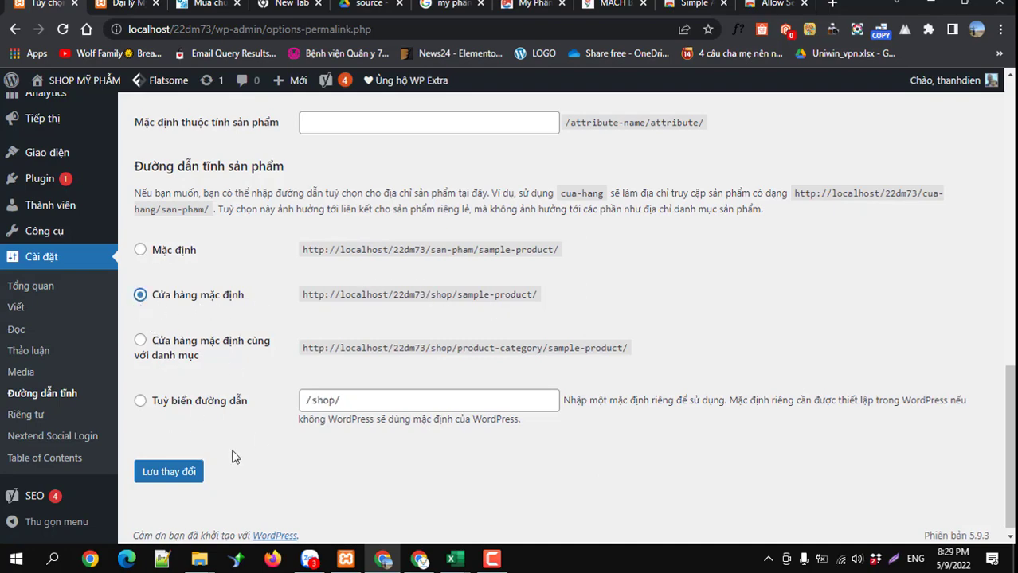
pyautogui.click(149, 252)
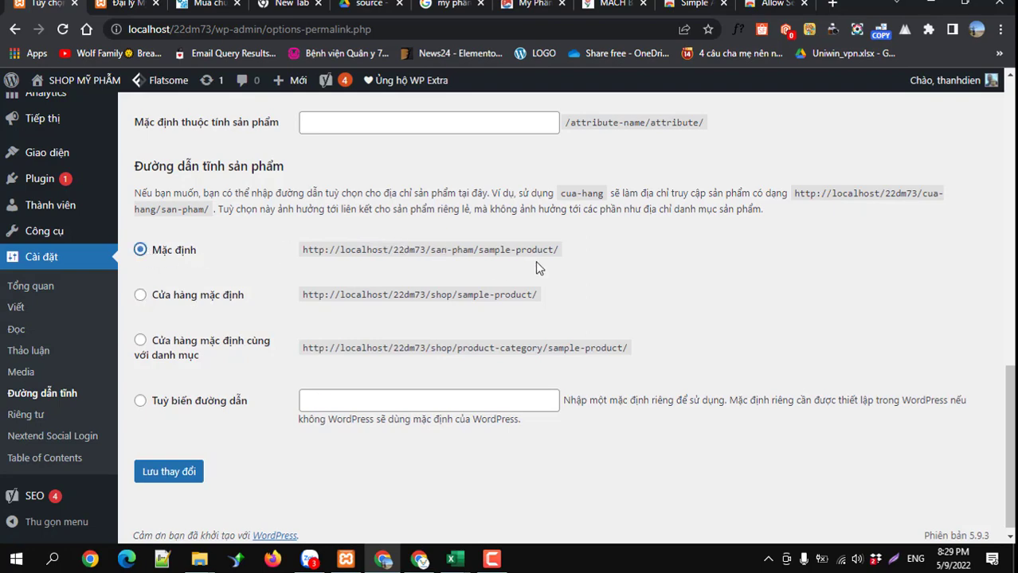
pyautogui.moveTo(563, 251); pyautogui.dragTo(299, 250)
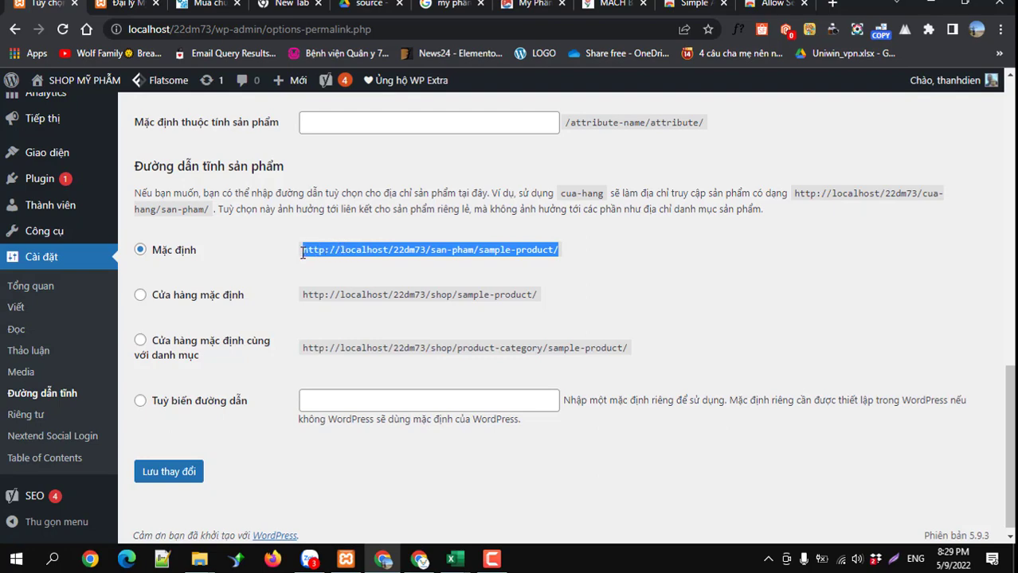
pyautogui.click(156, 481)
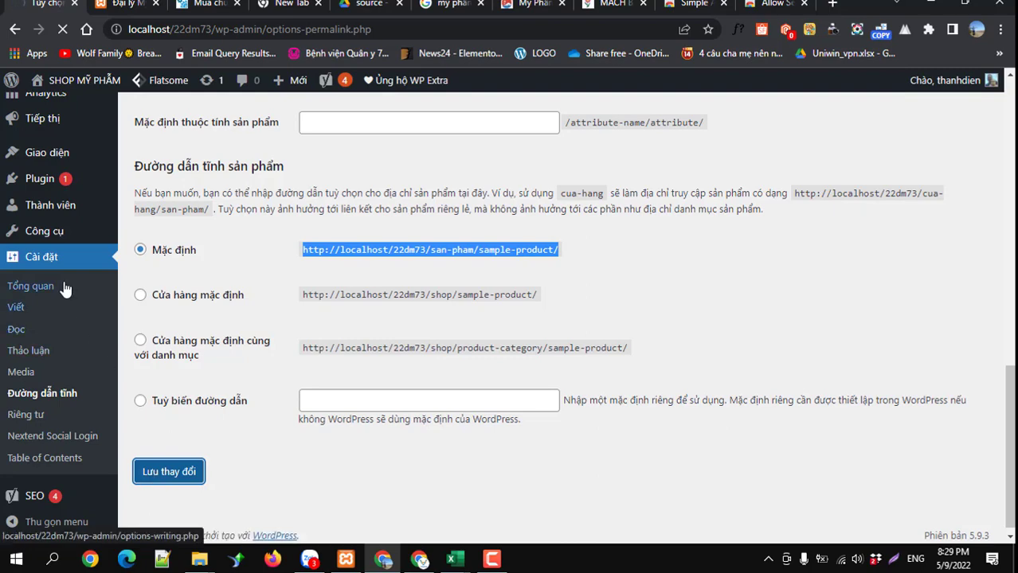
pyautogui.scroll(5, 316, 370)
pyautogui.scroll(2, 316, 370)
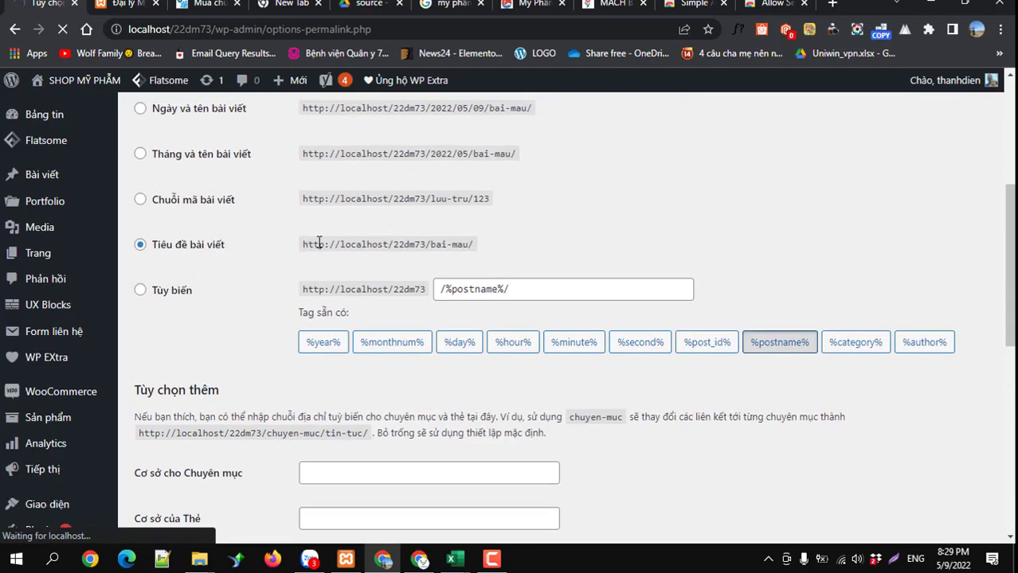
pyautogui.moveTo(473, 245); pyautogui.dragTo(296, 243)
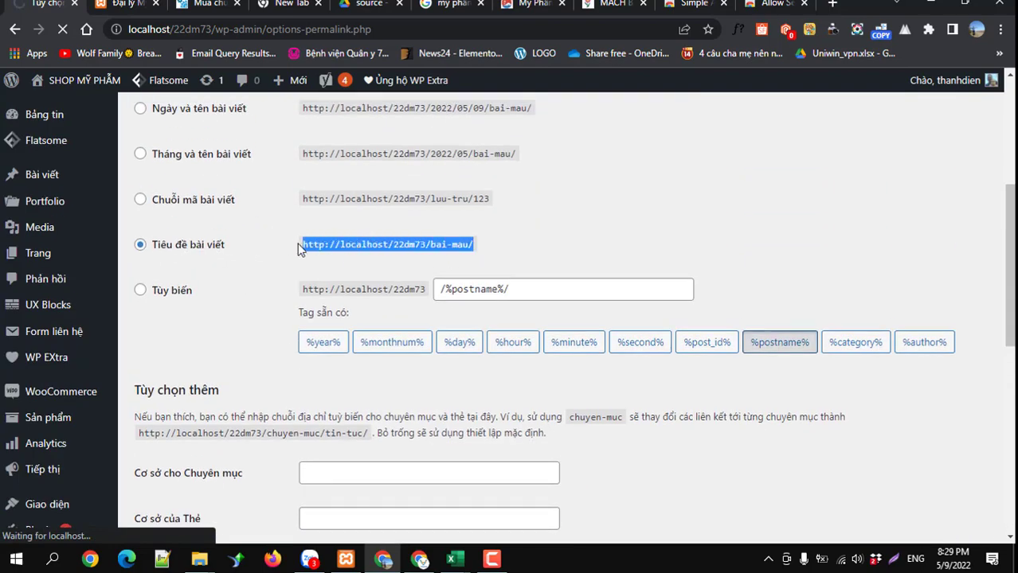
pyautogui.scroll(1, 238, 261)
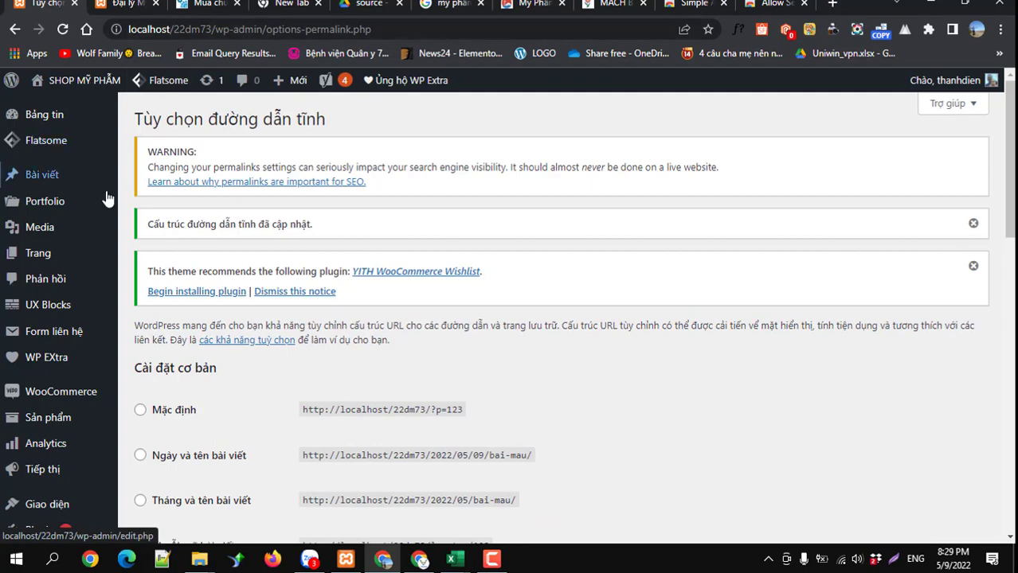
# Close the old view of the post and open "Đại lý Mỹ phẩm Sakura chính hãng" from the posts list in a new tab.
pyautogui.click(43, 175)
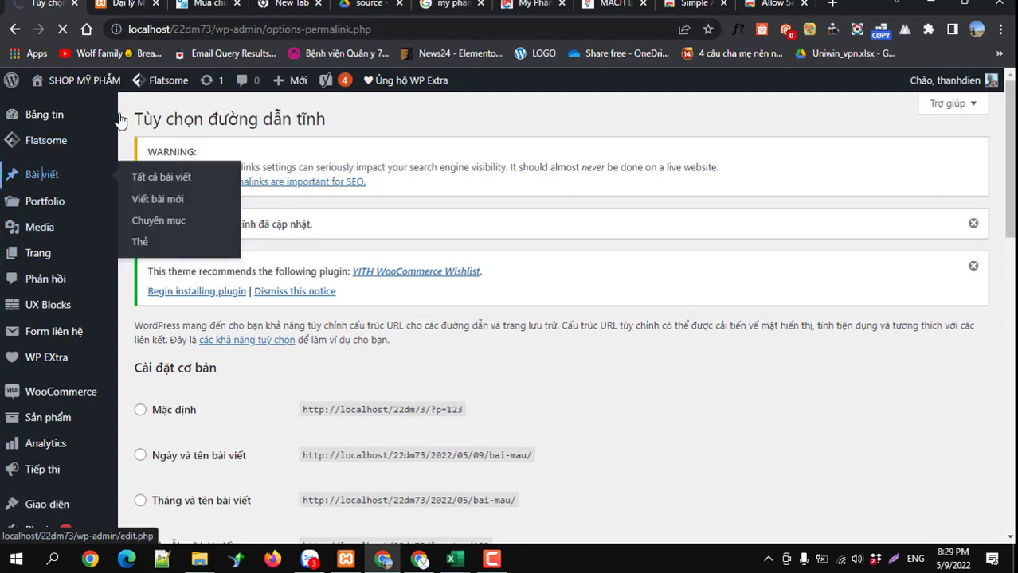
pyautogui.click(140, 4)
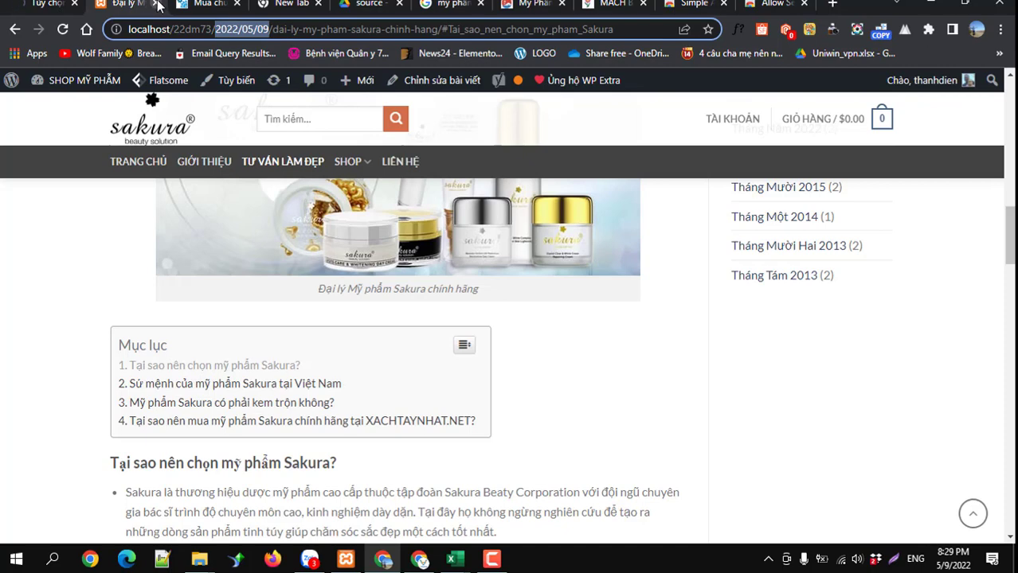
pyautogui.click(156, 5)
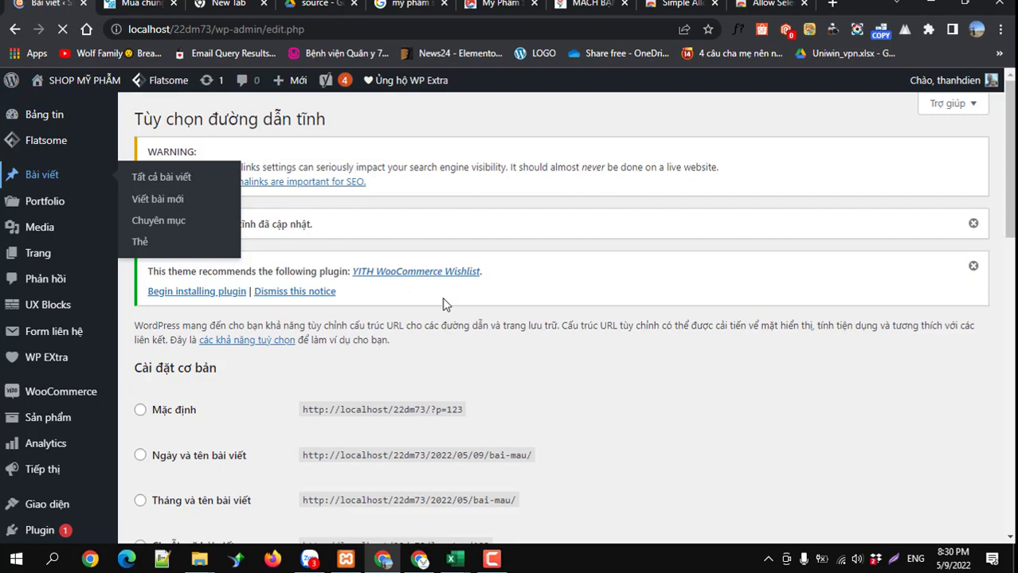
pyautogui.scroll(-1, 310, 307)
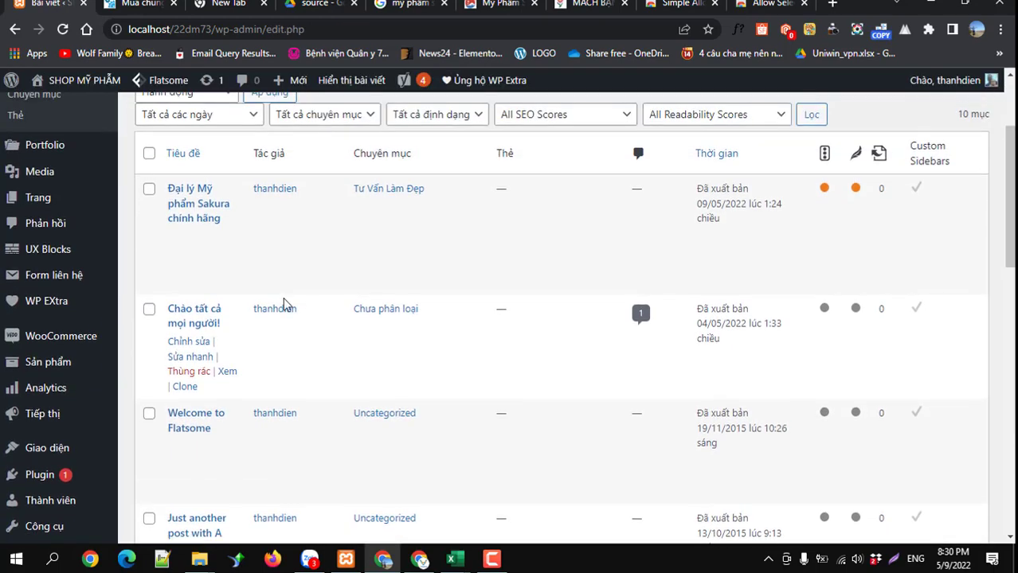
pyautogui.rightClick(227, 267)
pyautogui.click(240, 281)
pyautogui.click(126, 13)
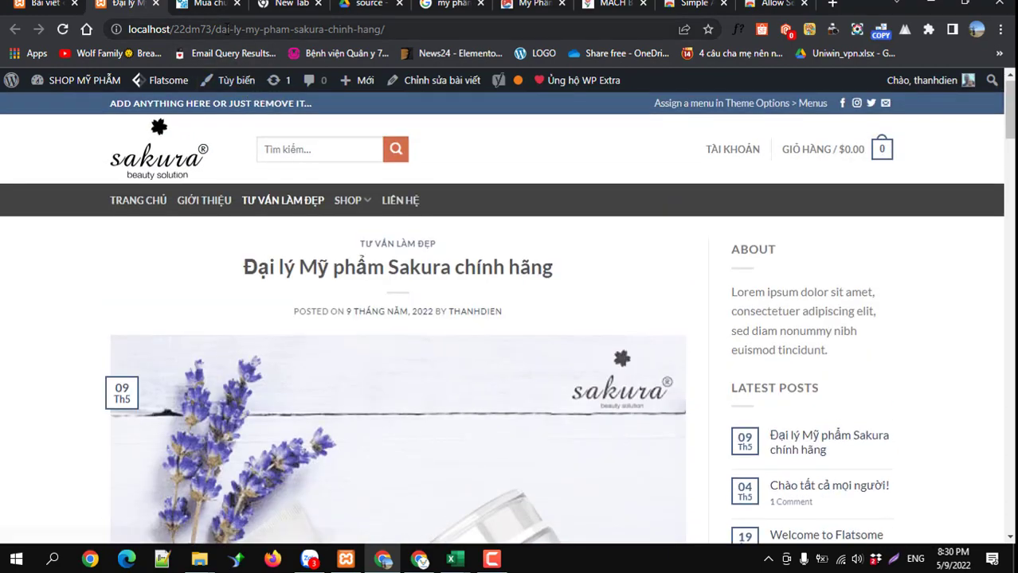
# Check the post's new web address and its table of contents on the published page.
pyautogui.moveTo(227, 29); pyautogui.dragTo(393, 24)
pyautogui.scroll(-10, 342, 294)
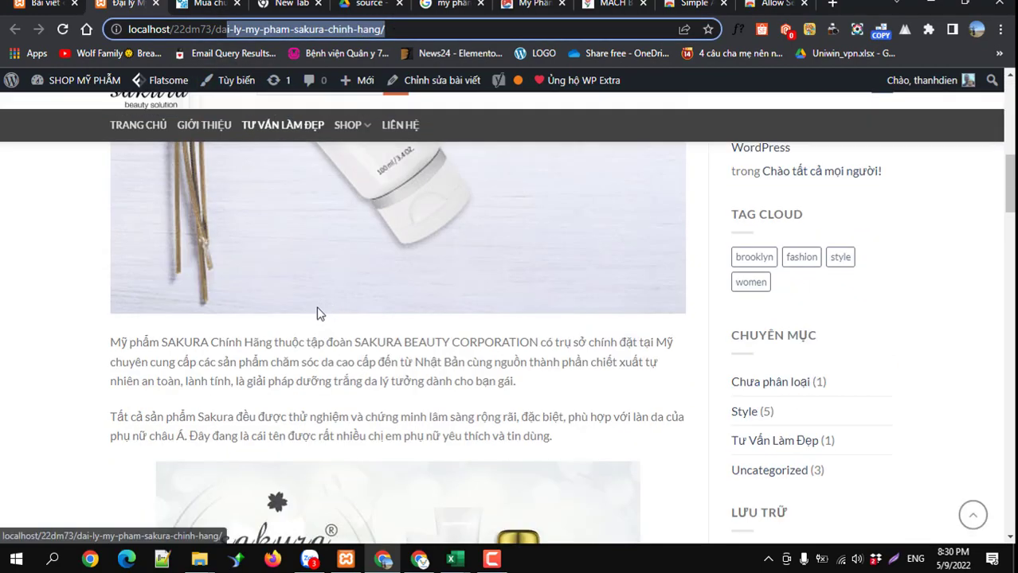
pyautogui.scroll(-4, 291, 323)
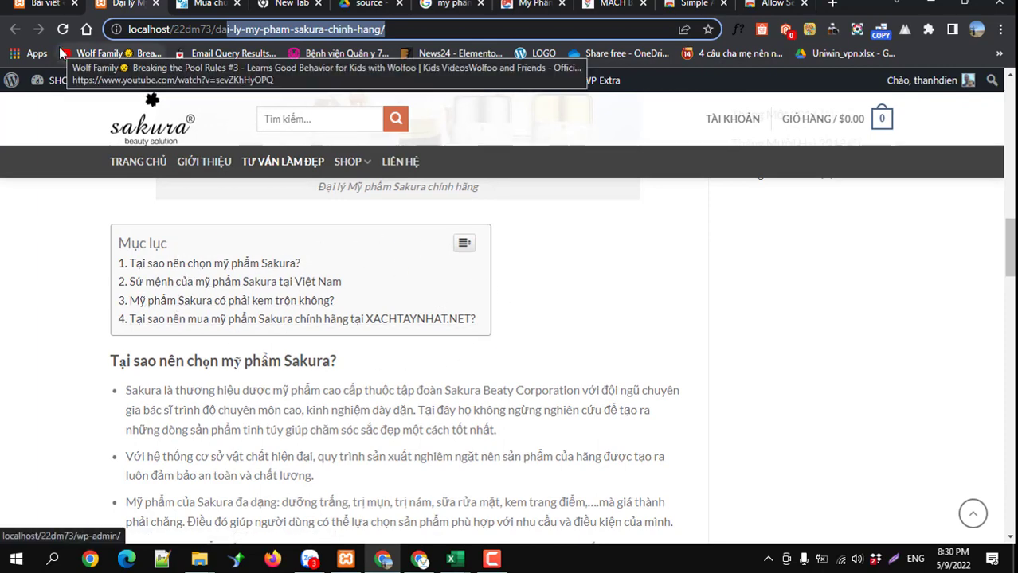
# Return to the WordPress posts admin and open the Table of Contents plugin's settings.
pyautogui.click(14, 28)
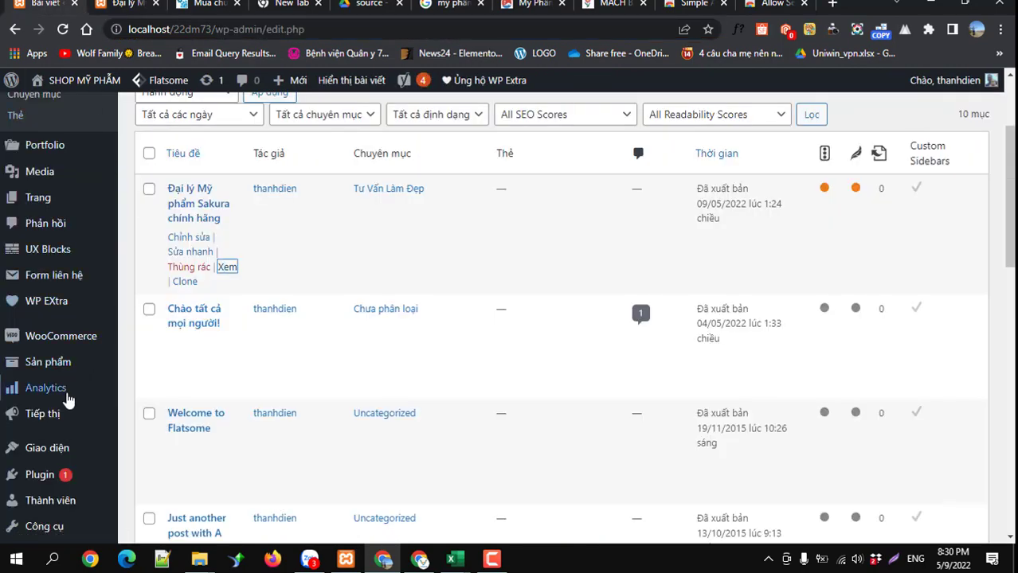
pyautogui.scroll(-2, 48, 394)
pyautogui.moveTo(46, 390)
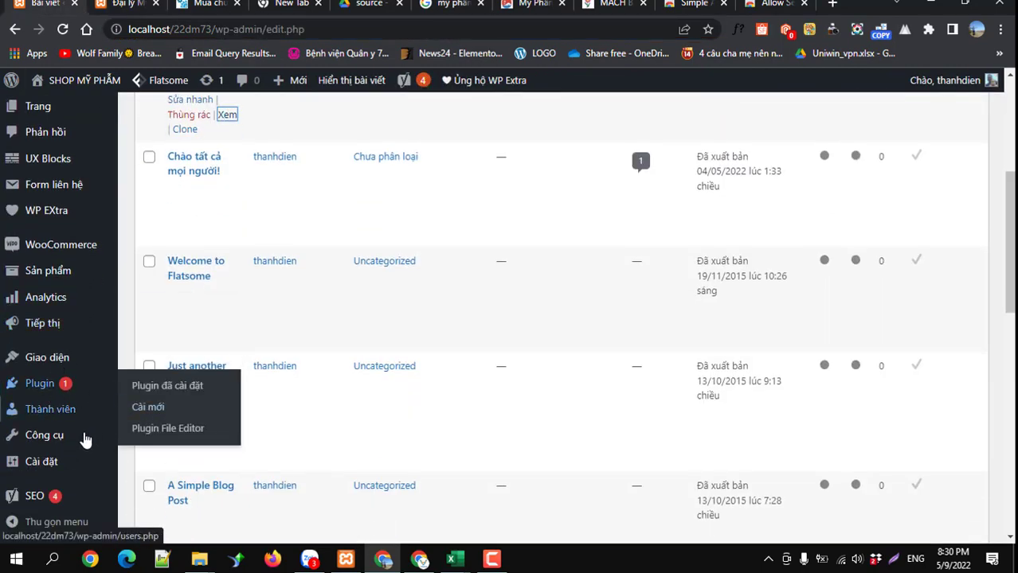
pyautogui.moveTo(50, 464)
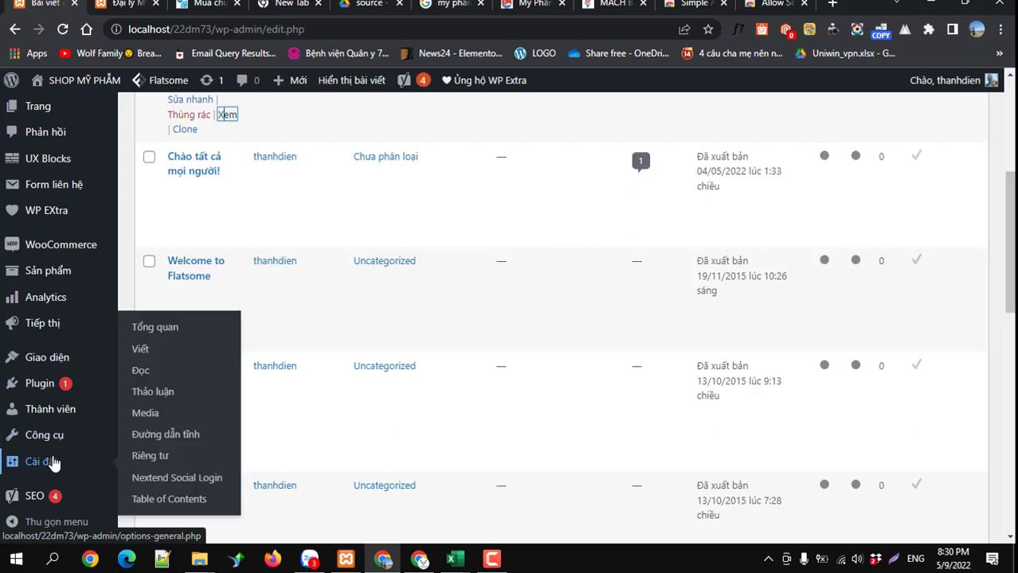
pyautogui.click(162, 507)
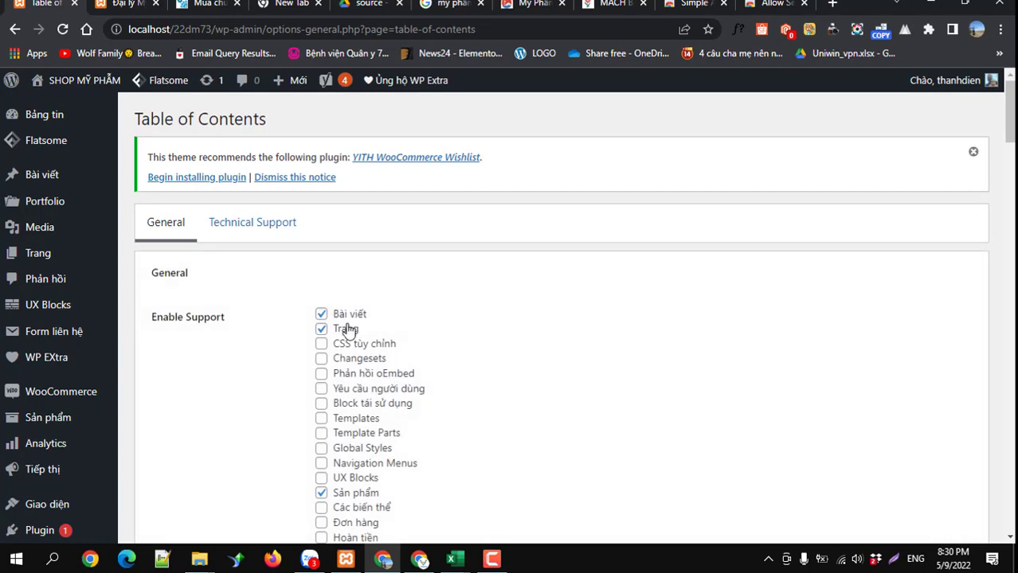
# Examine which post types are enabled under "Enable Support" and "Auto Insert" in the table of contents settings, and the position option.
pyautogui.scroll(-4, 348, 327)
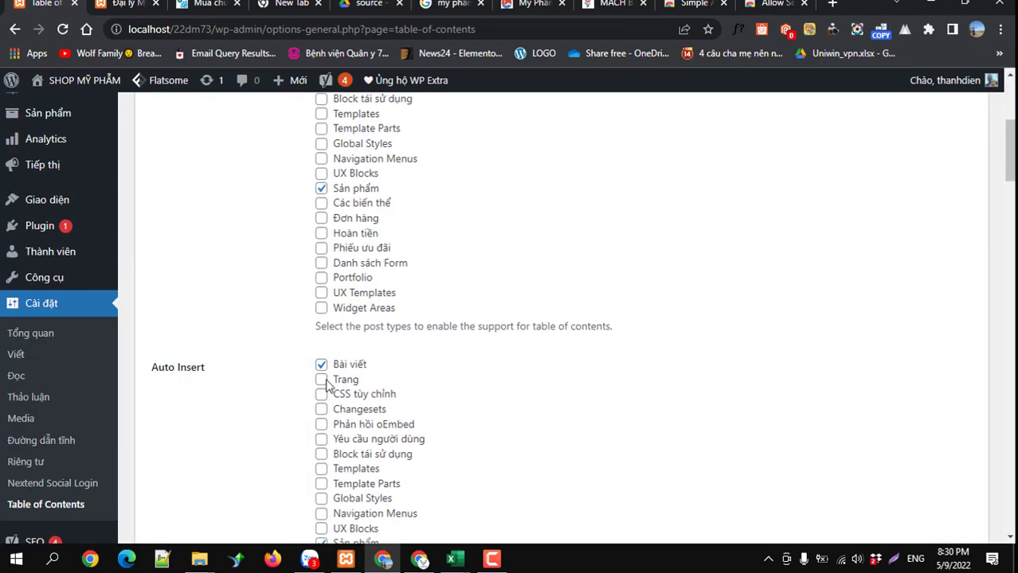
pyautogui.scroll(-3, 344, 389)
pyautogui.scroll(2, 344, 374)
pyautogui.scroll(-2, 345, 318)
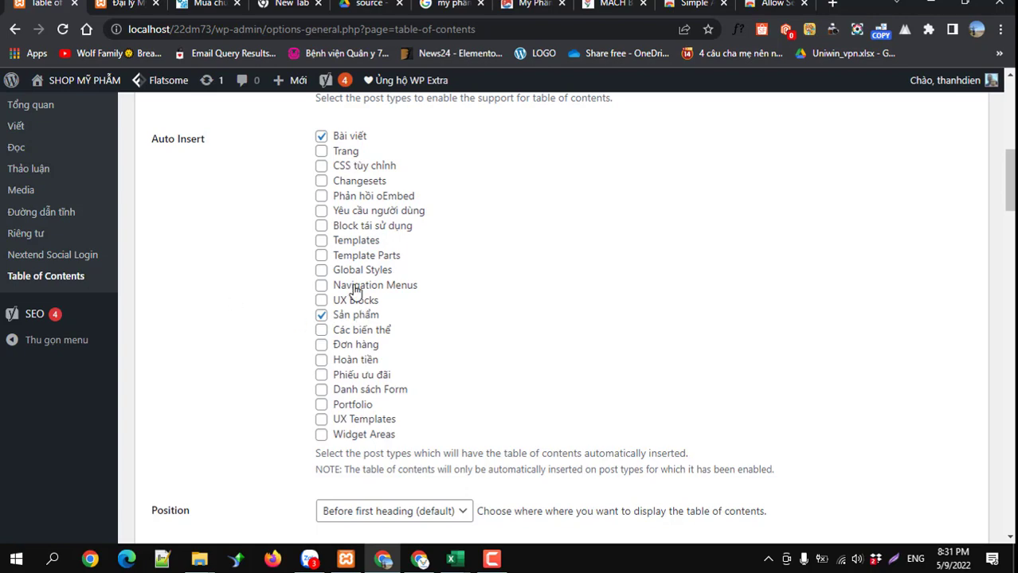
pyautogui.scroll(10, 355, 292)
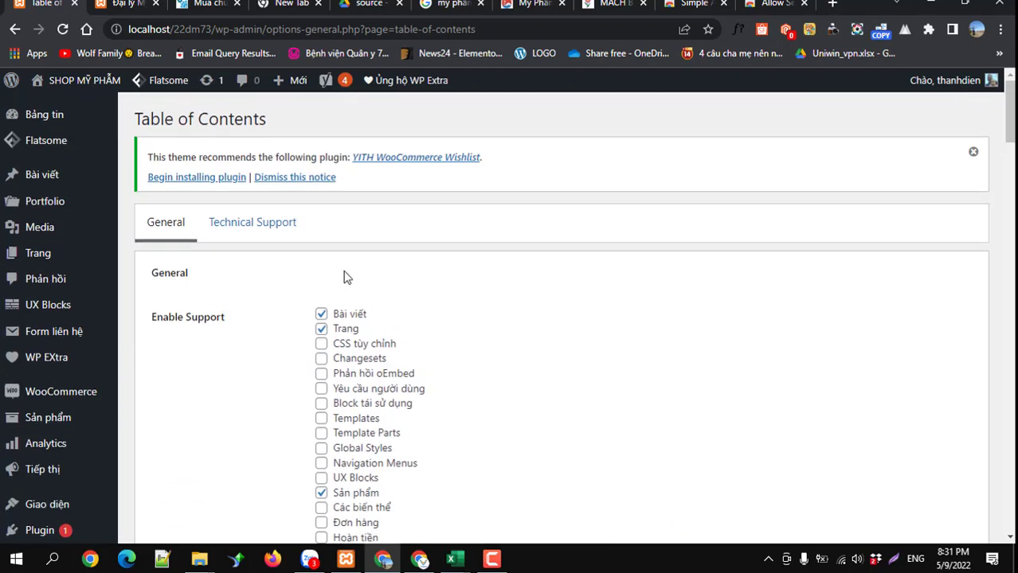
# Glance at the published post, then open "Đại lý Mỹ phẩm Sakura chính hãng" for editing from the posts list.
pyautogui.click(129, 5)
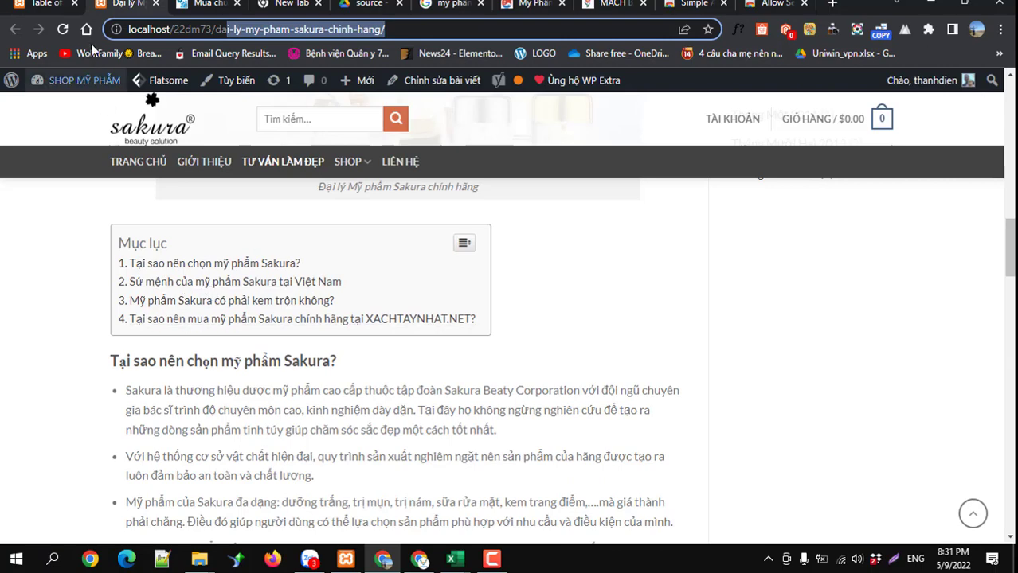
pyautogui.click(44, 5)
pyautogui.click(52, 180)
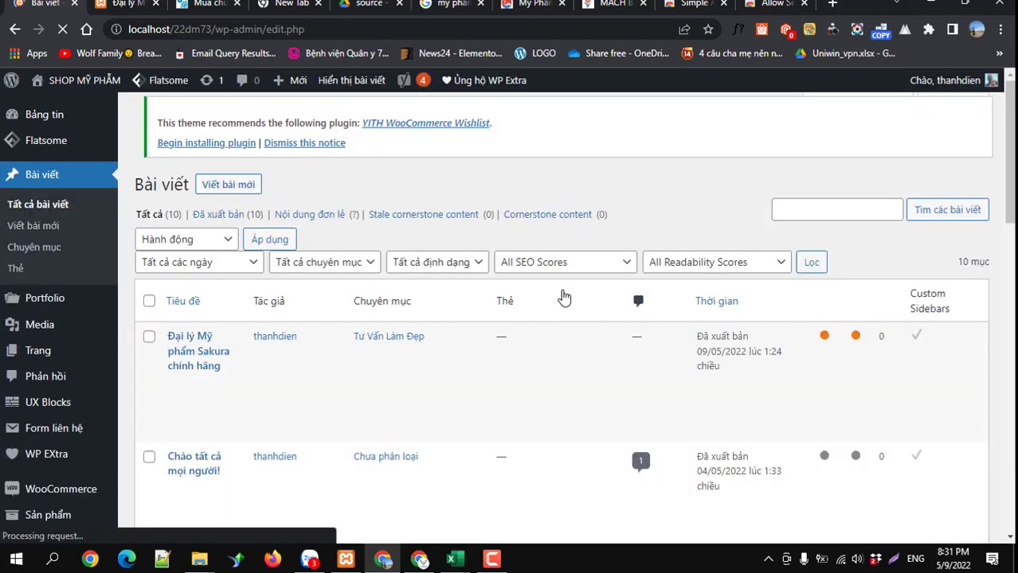
pyautogui.scroll(-2, 293, 275)
pyautogui.click(188, 191)
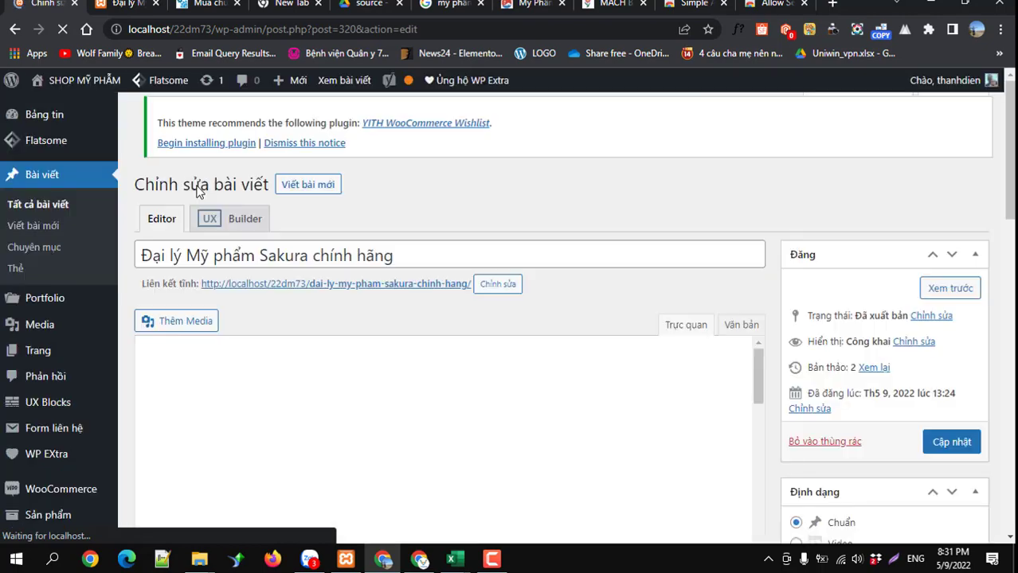
# Review the post's title and body, then its Yoast SEO slug, meta description and Google preview.
pyautogui.moveTo(399, 261); pyautogui.dragTo(142, 262)
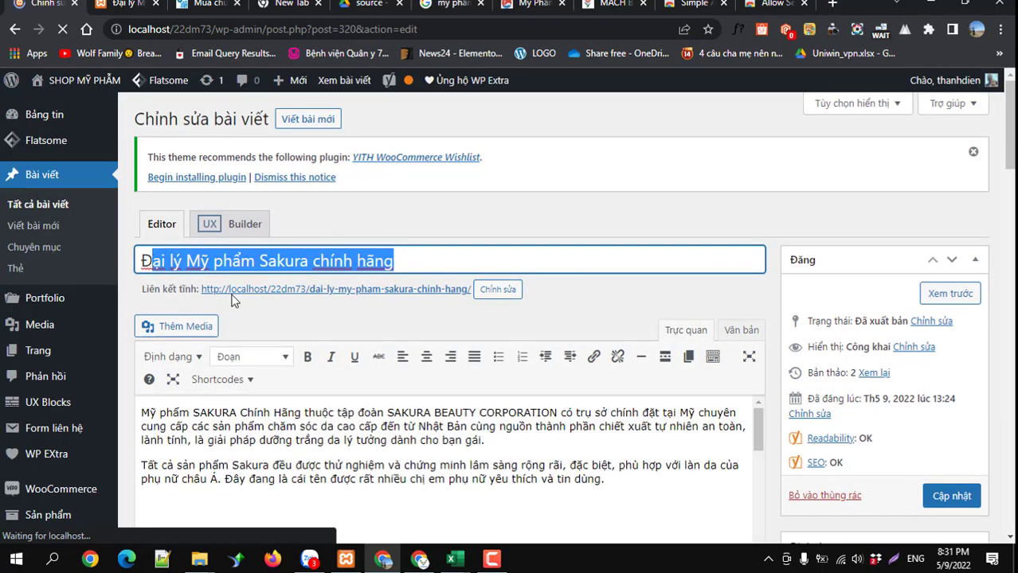
pyautogui.scroll(-10, 363, 324)
pyautogui.scroll(-15, 365, 327)
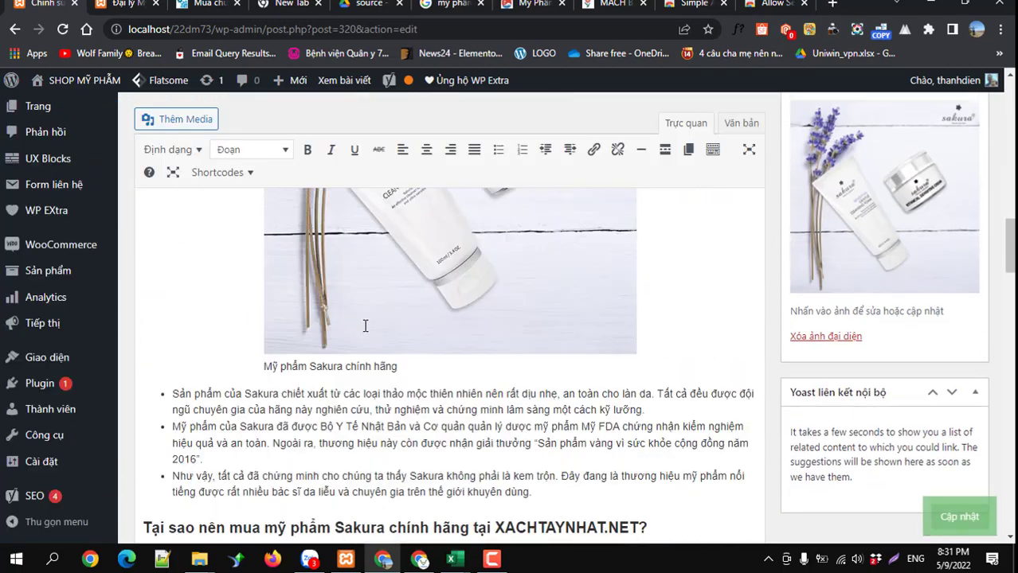
pyautogui.scroll(-3, 365, 329)
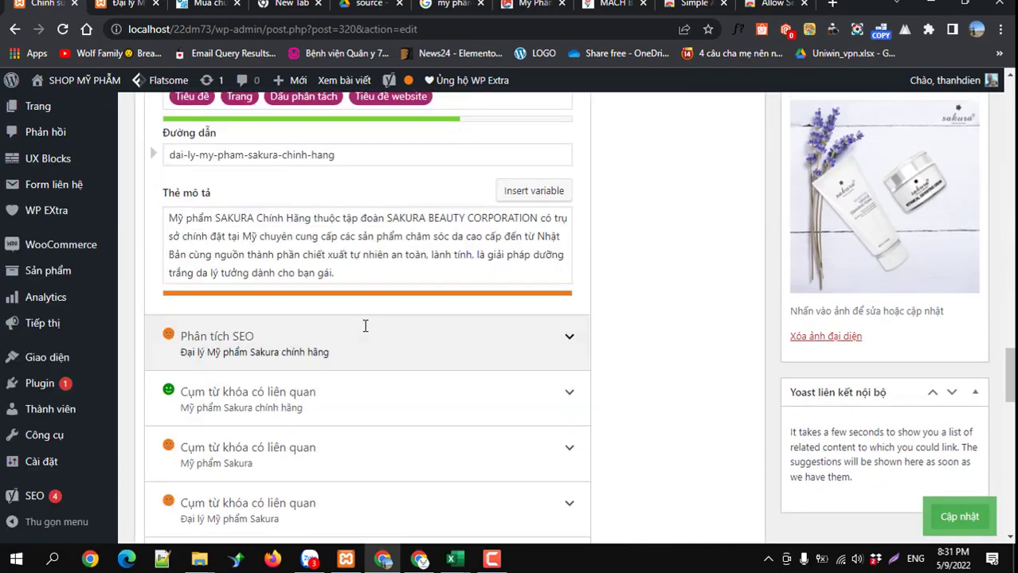
pyautogui.scroll(6, 363, 326)
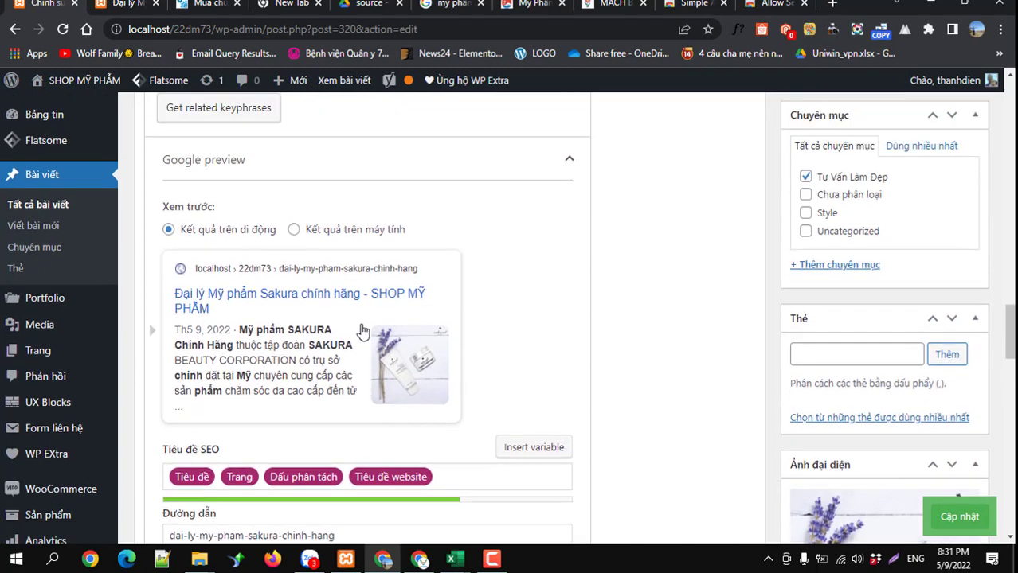
# Examine the post's focus keyphrase, Google preview, SEO analysis and related keyphrases in the Yoast SEO Premium section.
pyautogui.moveTo(320, 225); pyautogui.dragTo(159, 223)
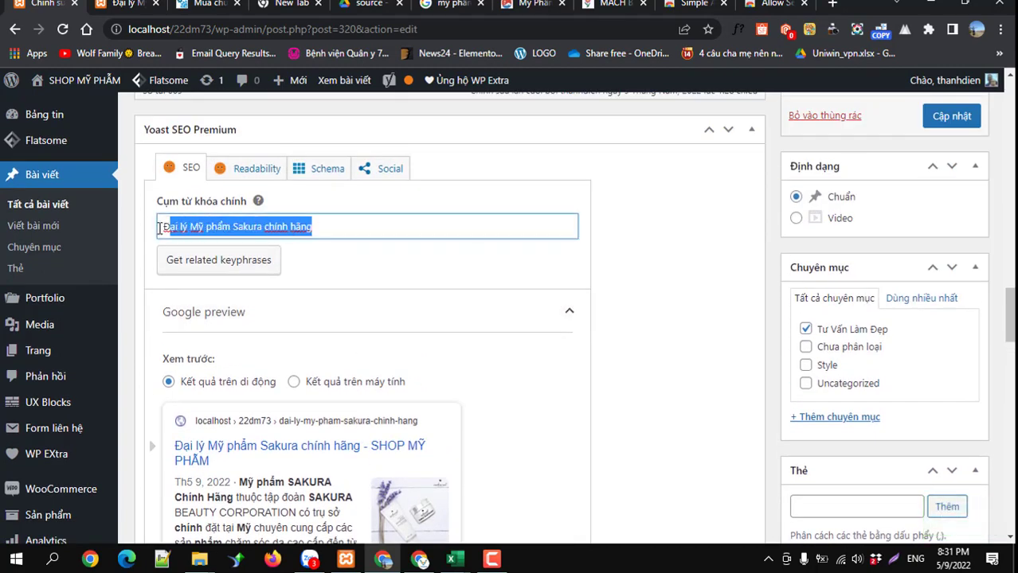
pyautogui.scroll(-2, 199, 271)
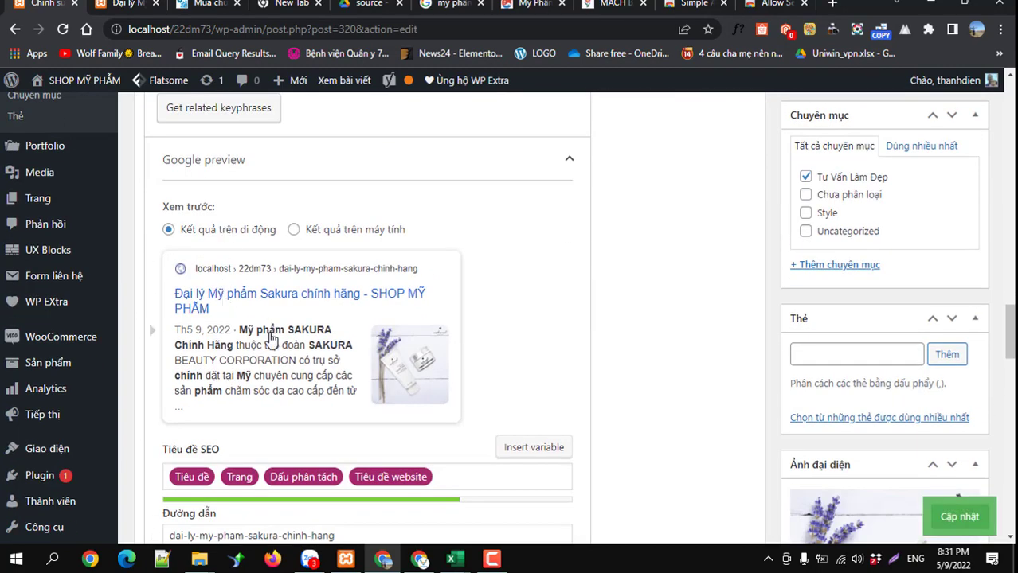
pyautogui.scroll(-4, 272, 359)
pyautogui.scroll(-1, 270, 341)
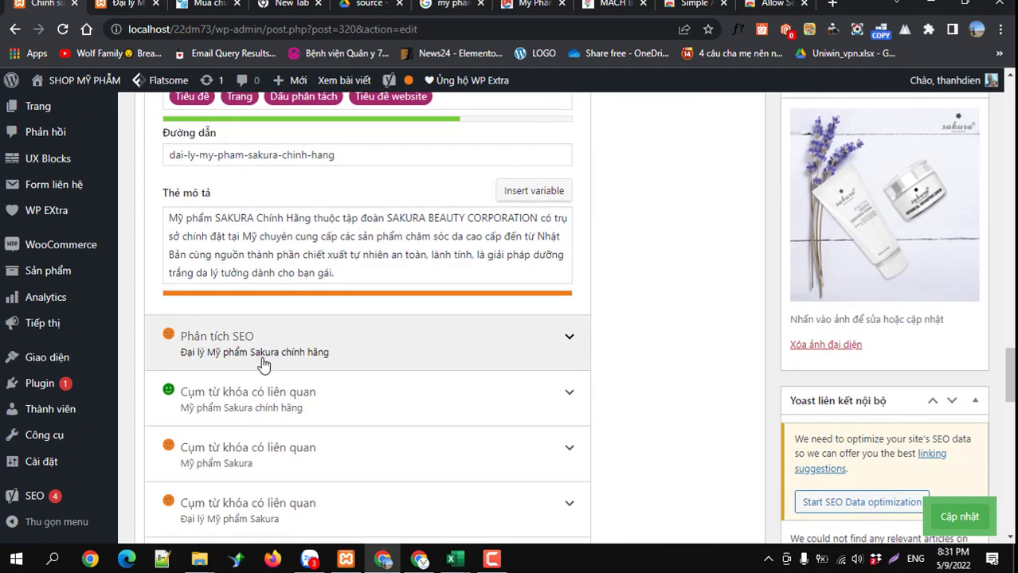
pyautogui.scroll(4, 263, 362)
pyautogui.scroll(-8, 263, 363)
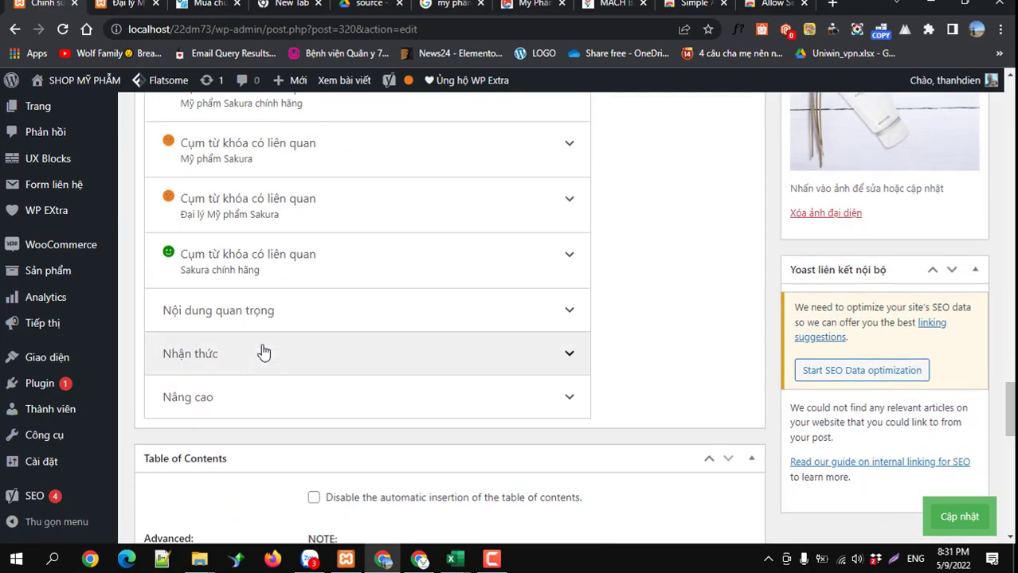
pyautogui.scroll(2, 264, 362)
pyautogui.scroll(10, 264, 350)
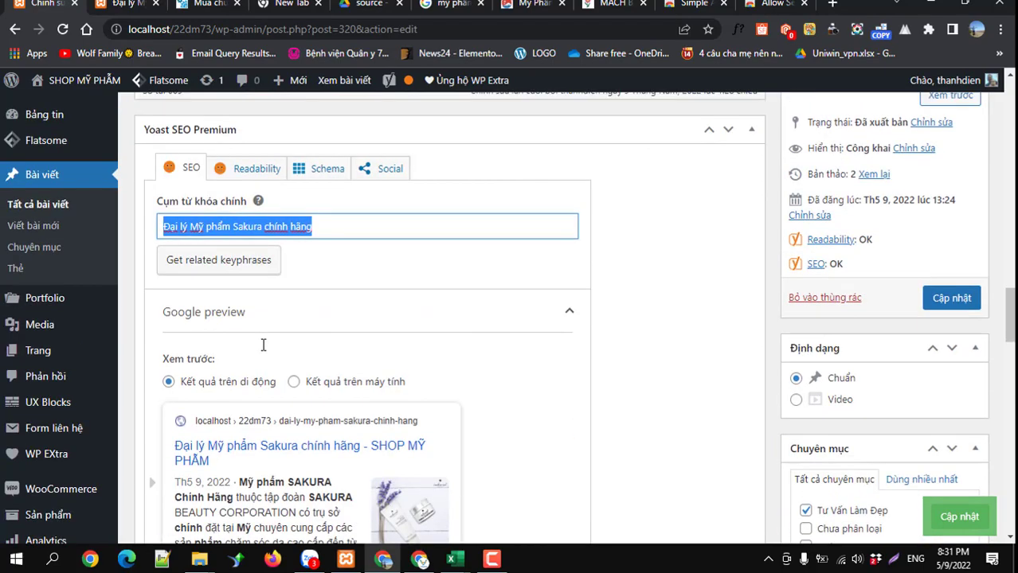
# Check the post's subheadings one by one, from the XACHTAYNHAT.NET question back up to "Tại sao nên chọn mỹ phẩm Sakura?".
pyautogui.scroll(-2, 560, 362)
pyautogui.moveTo(648, 379); pyautogui.dragTo(143, 378)
pyautogui.scroll(6, 197, 365)
pyautogui.scroll(4, 286, 359)
pyautogui.moveTo(459, 483); pyautogui.dragTo(137, 478)
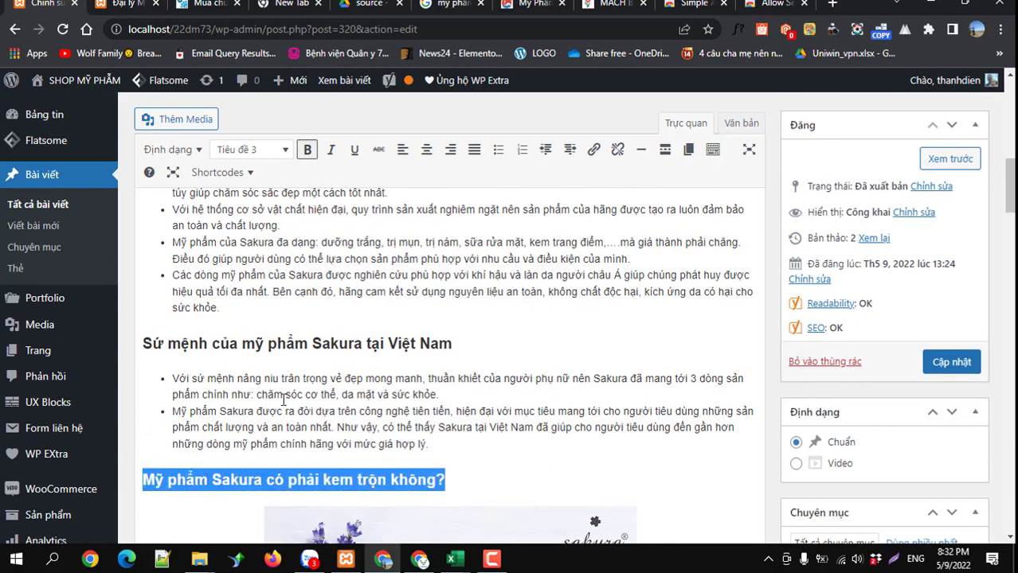
pyautogui.moveTo(452, 344); pyautogui.dragTo(141, 344)
pyautogui.scroll(3, 234, 343)
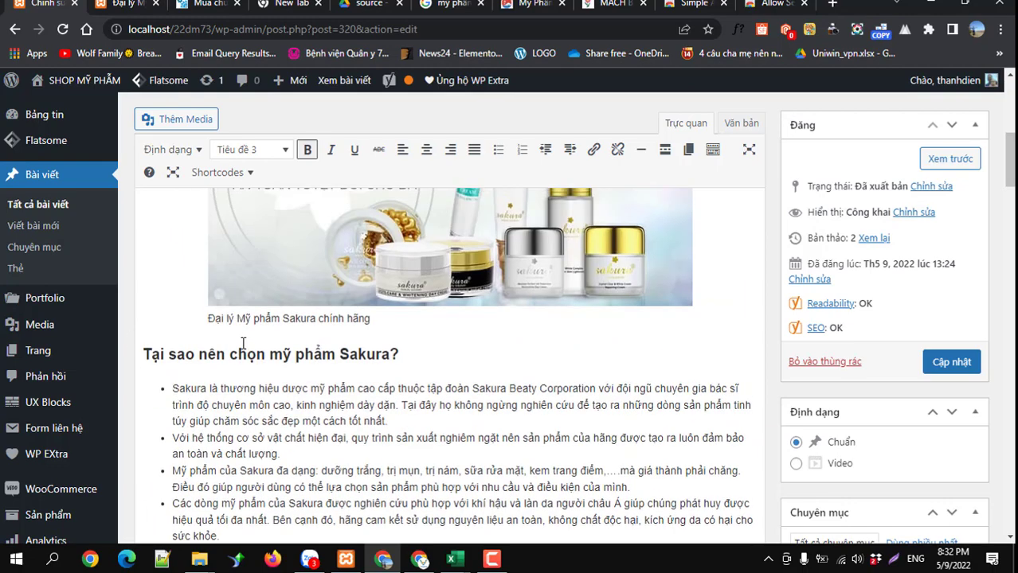
pyautogui.moveTo(428, 359); pyautogui.dragTo(140, 355)
pyautogui.scroll(5, 325, 341)
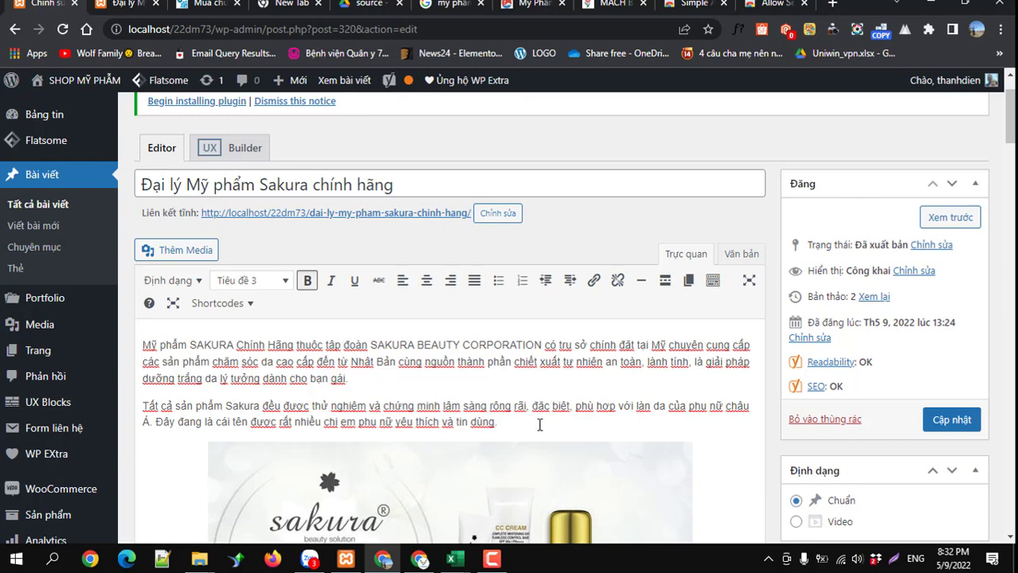
# Switch to the Excel workbook "bài-viết-nhà-kính.xlsx" and look through the article plan and the keyword data on the "nha kinh" sheet.
pyautogui.moveTo(457, 563)
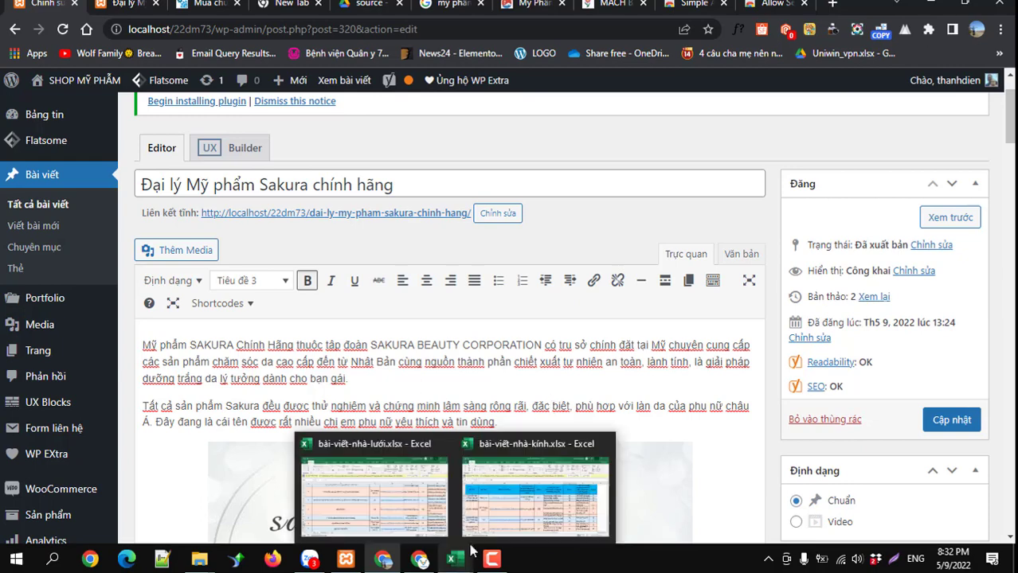
pyautogui.moveTo(497, 513)
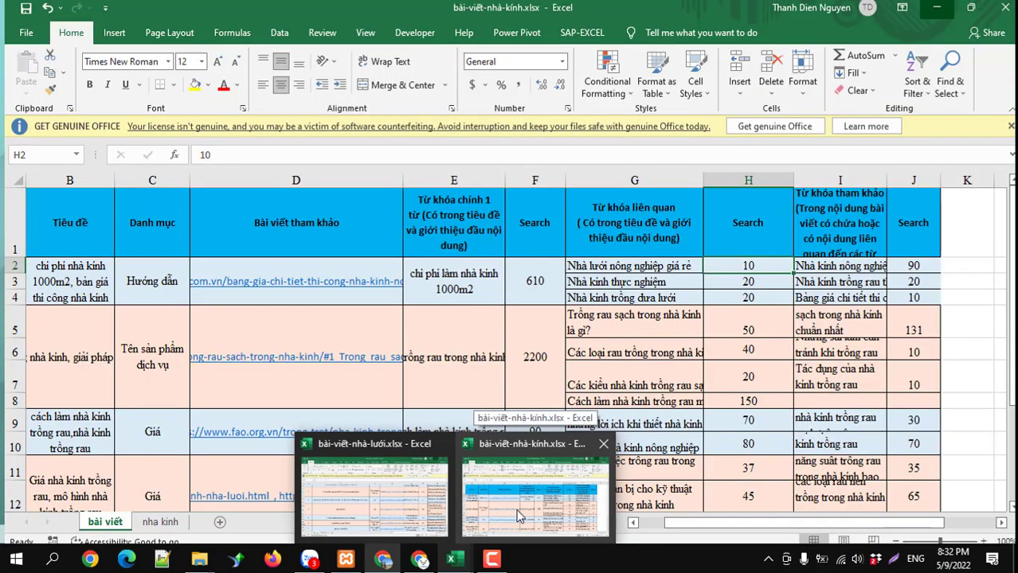
pyautogui.click(517, 516)
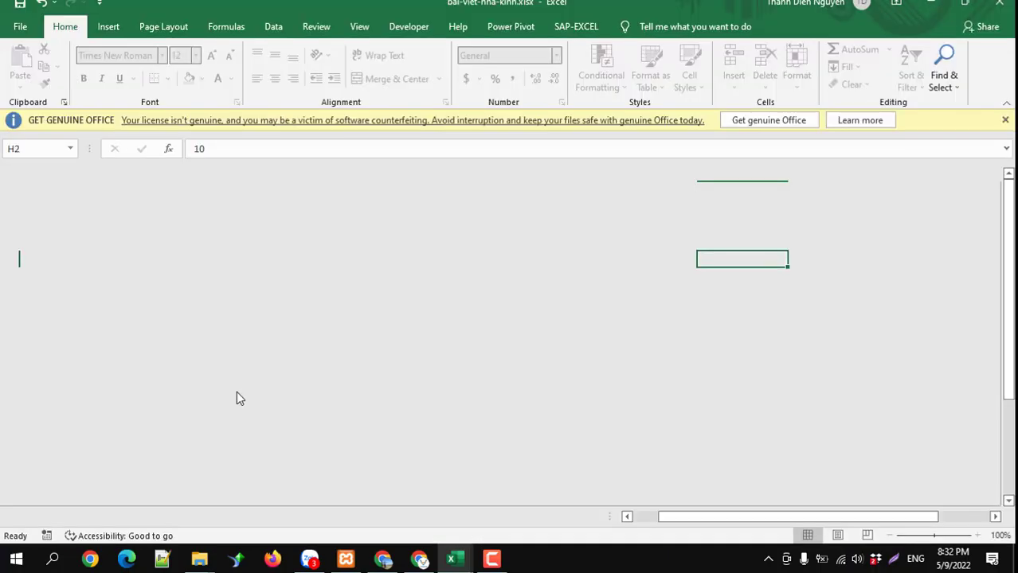
pyautogui.scroll(-1, 140, 307)
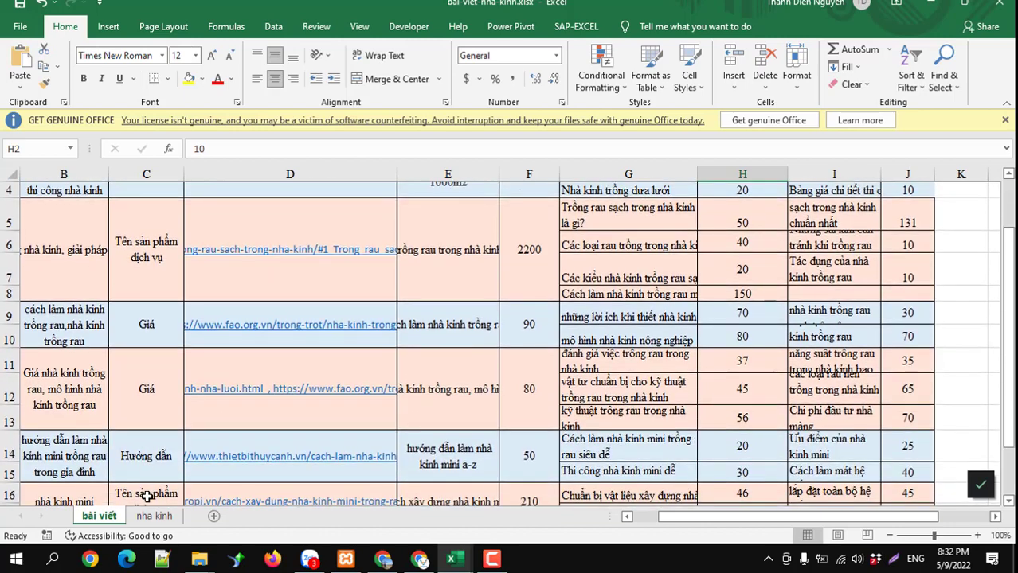
pyautogui.click(154, 516)
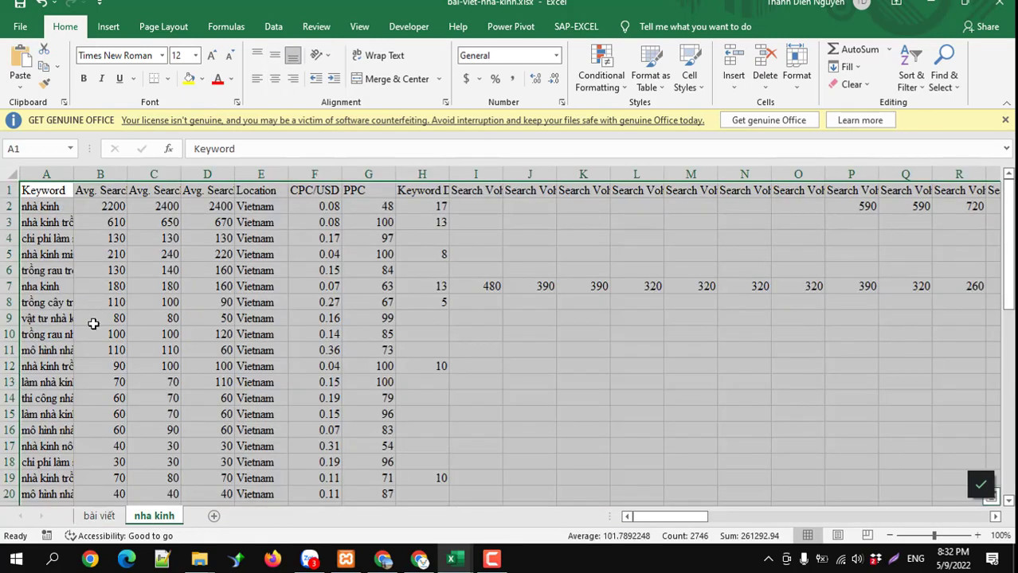
pyautogui.scroll(-11, 86, 332)
# Return to the "bài viết" sheet and examine its columns for titles, categories, reference articles, main keywords and related keywords.
pyautogui.click(99, 516)
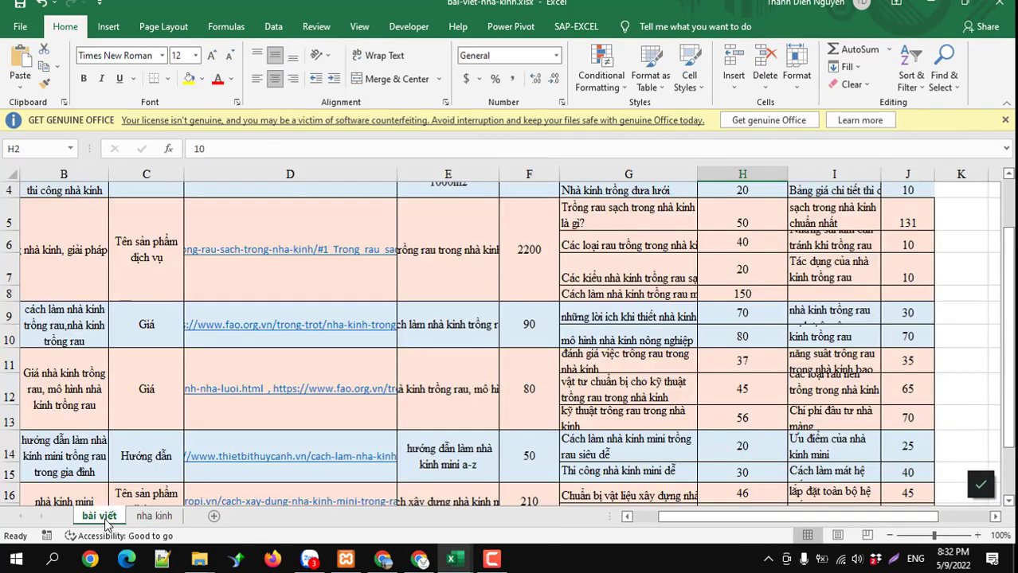
pyautogui.scroll(1, 226, 273)
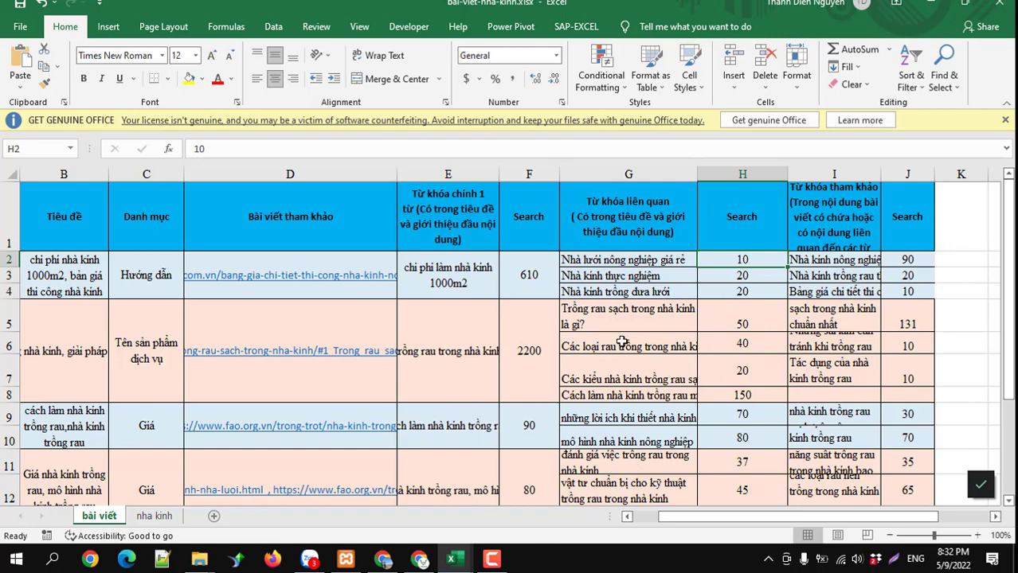
pyautogui.scroll(-4, 294, 410)
pyautogui.scroll(4, 295, 410)
pyautogui.click(492, 563)
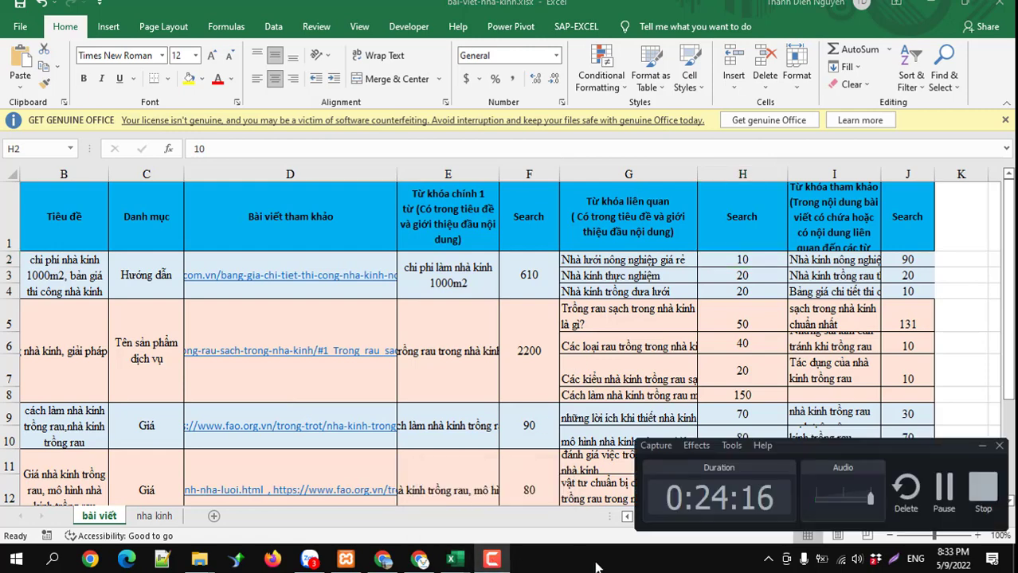